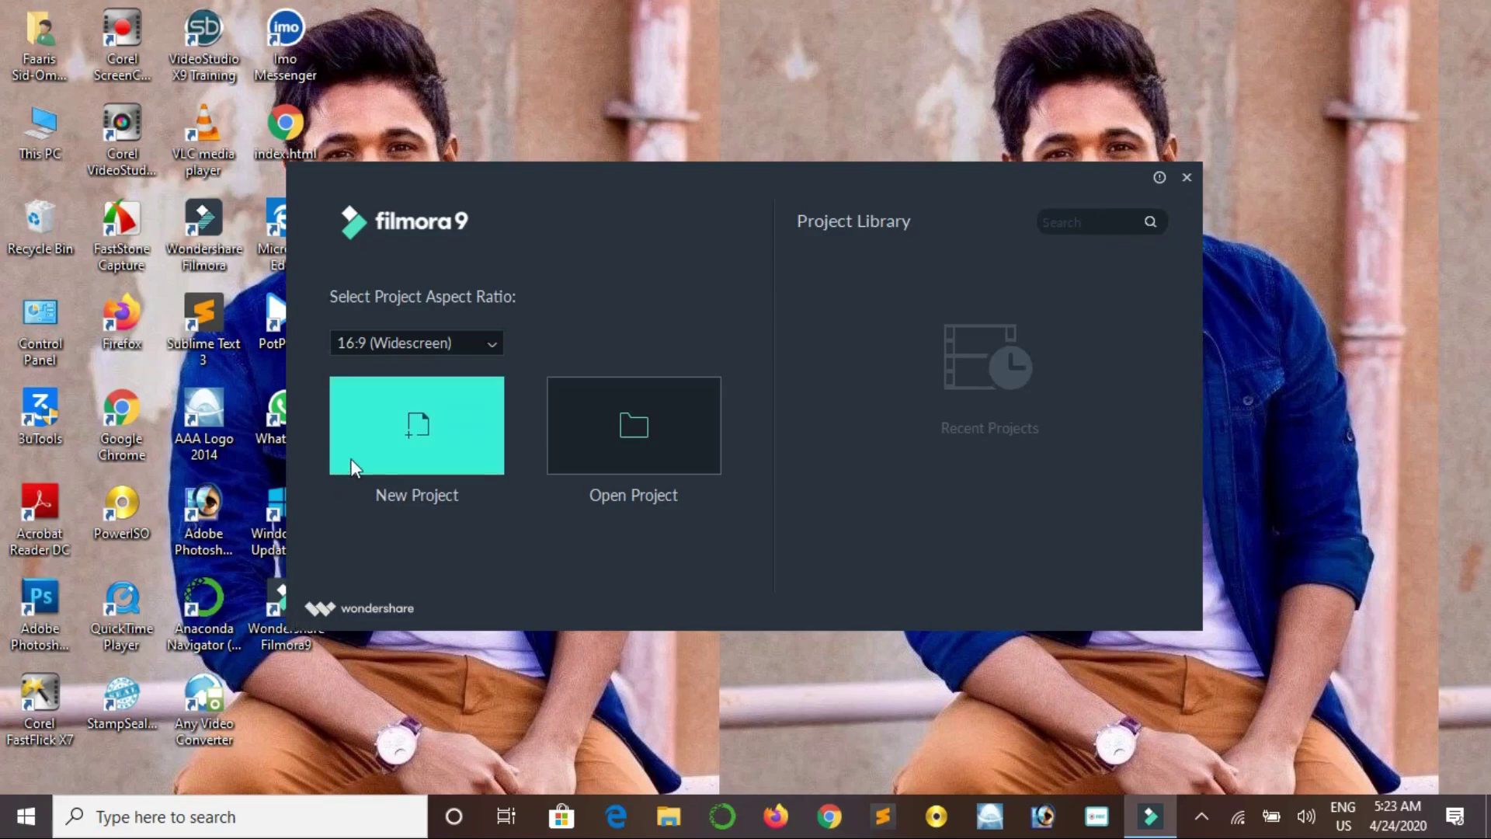
Start a new project and import IMG Faaris Character Shooting.mp4 from Faaris Files > Wondershare Filmora Video Tests
click(378, 439)
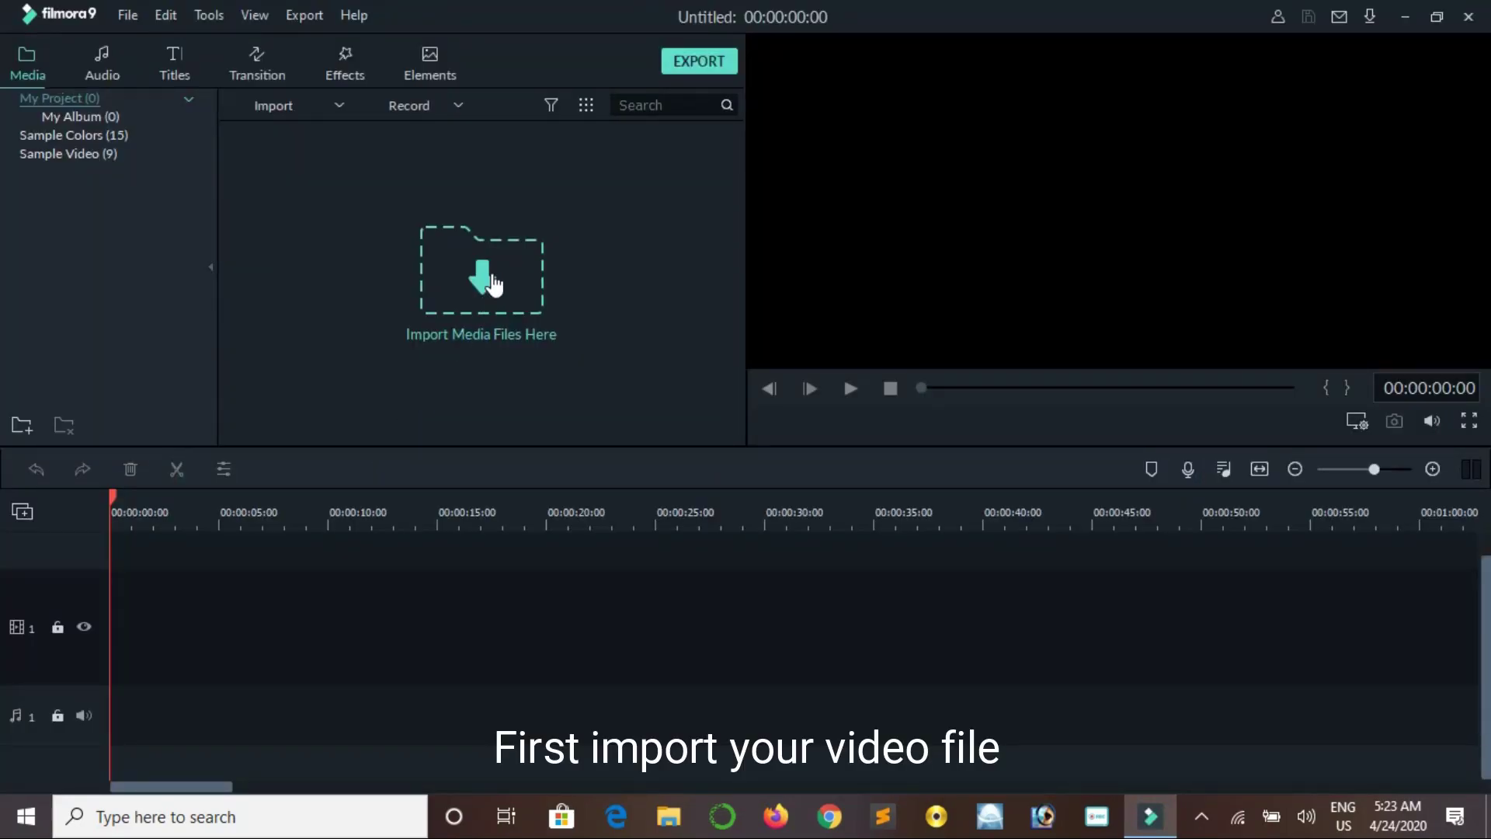
click(492, 277)
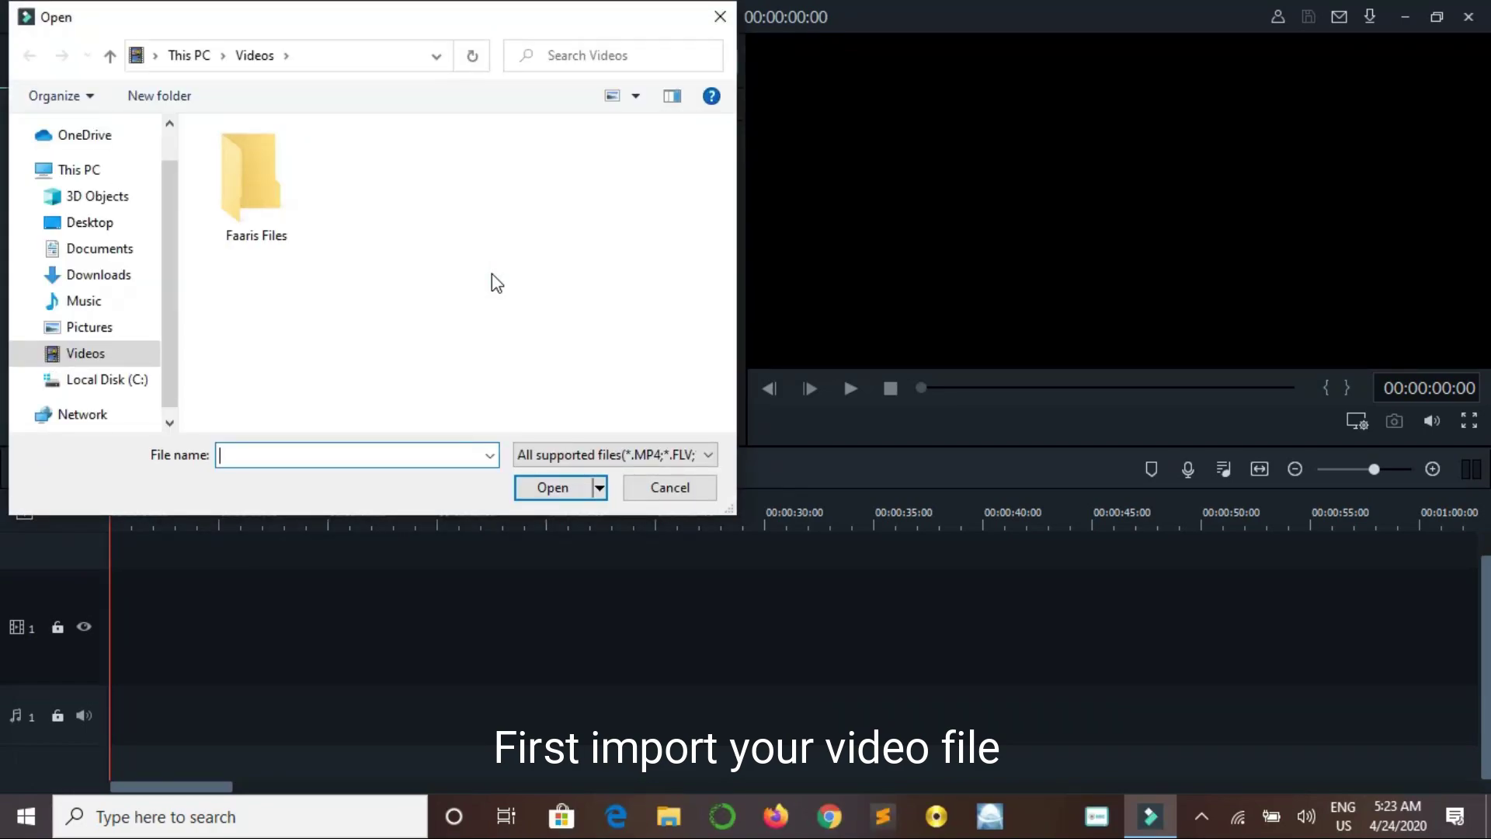
click(245, 180)
double_click(245, 177)
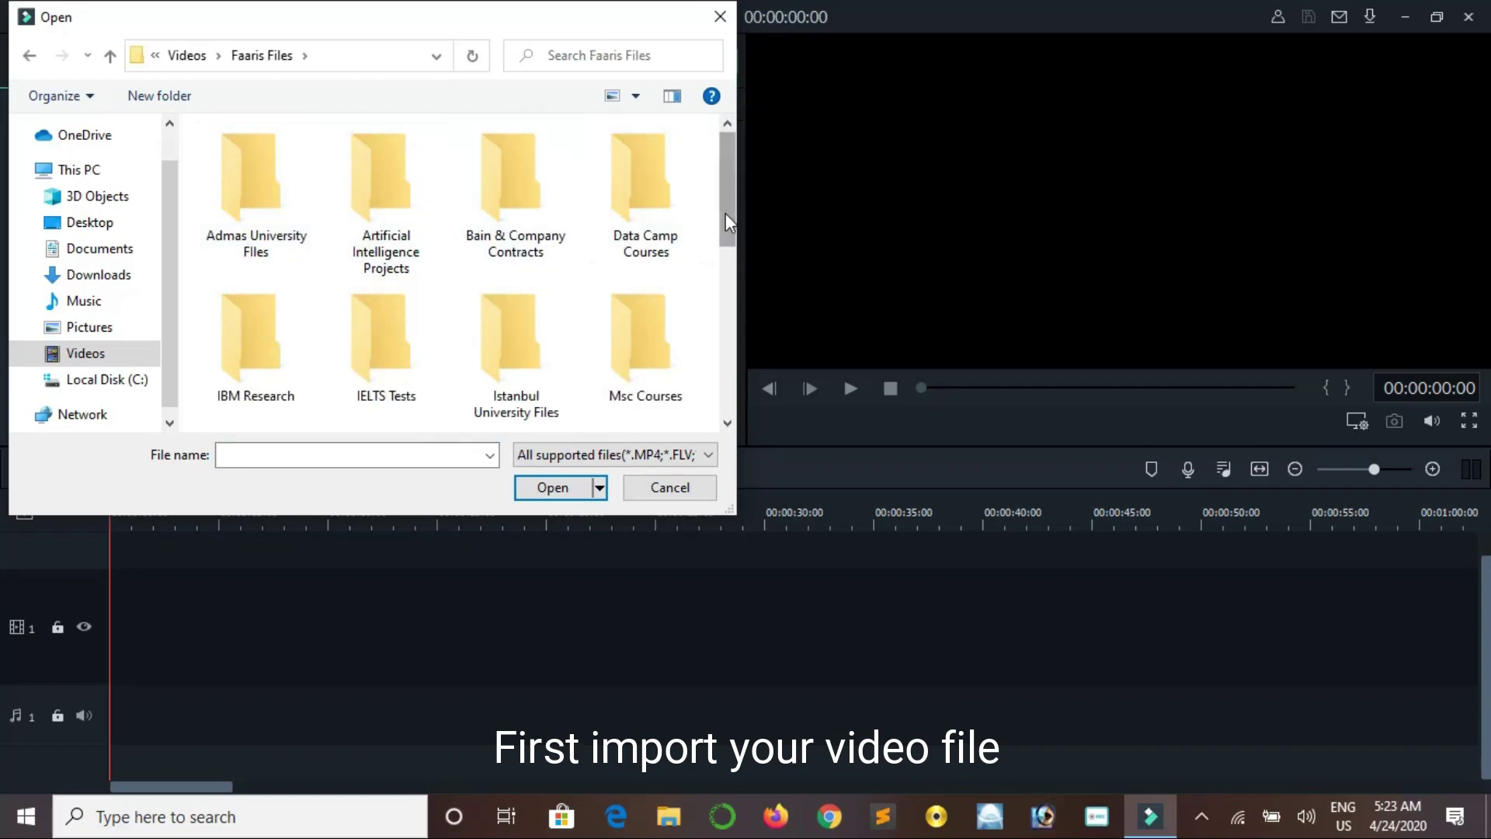
drag(727, 213, 753, 412)
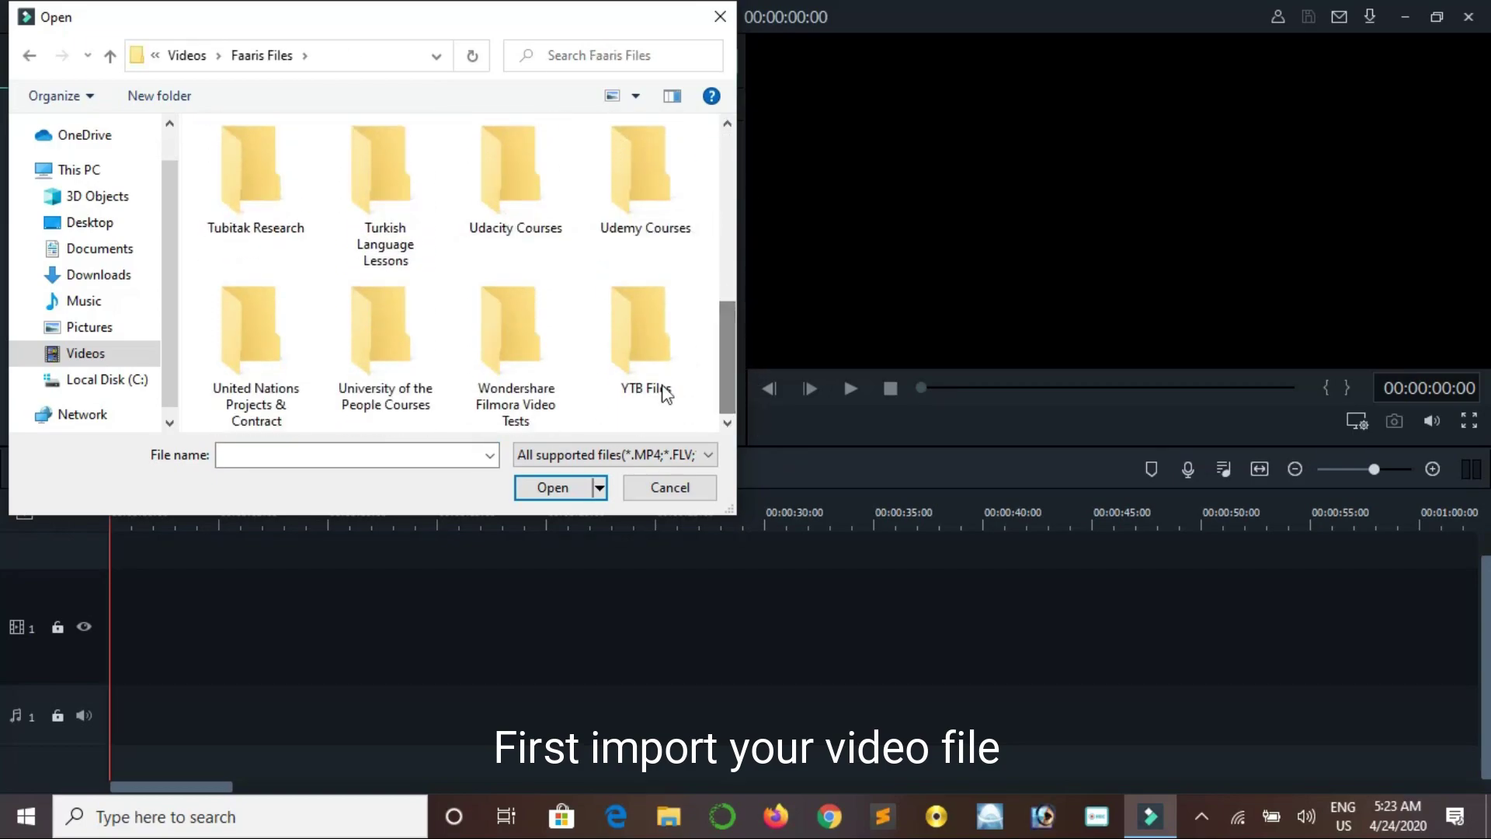
double_click(537, 330)
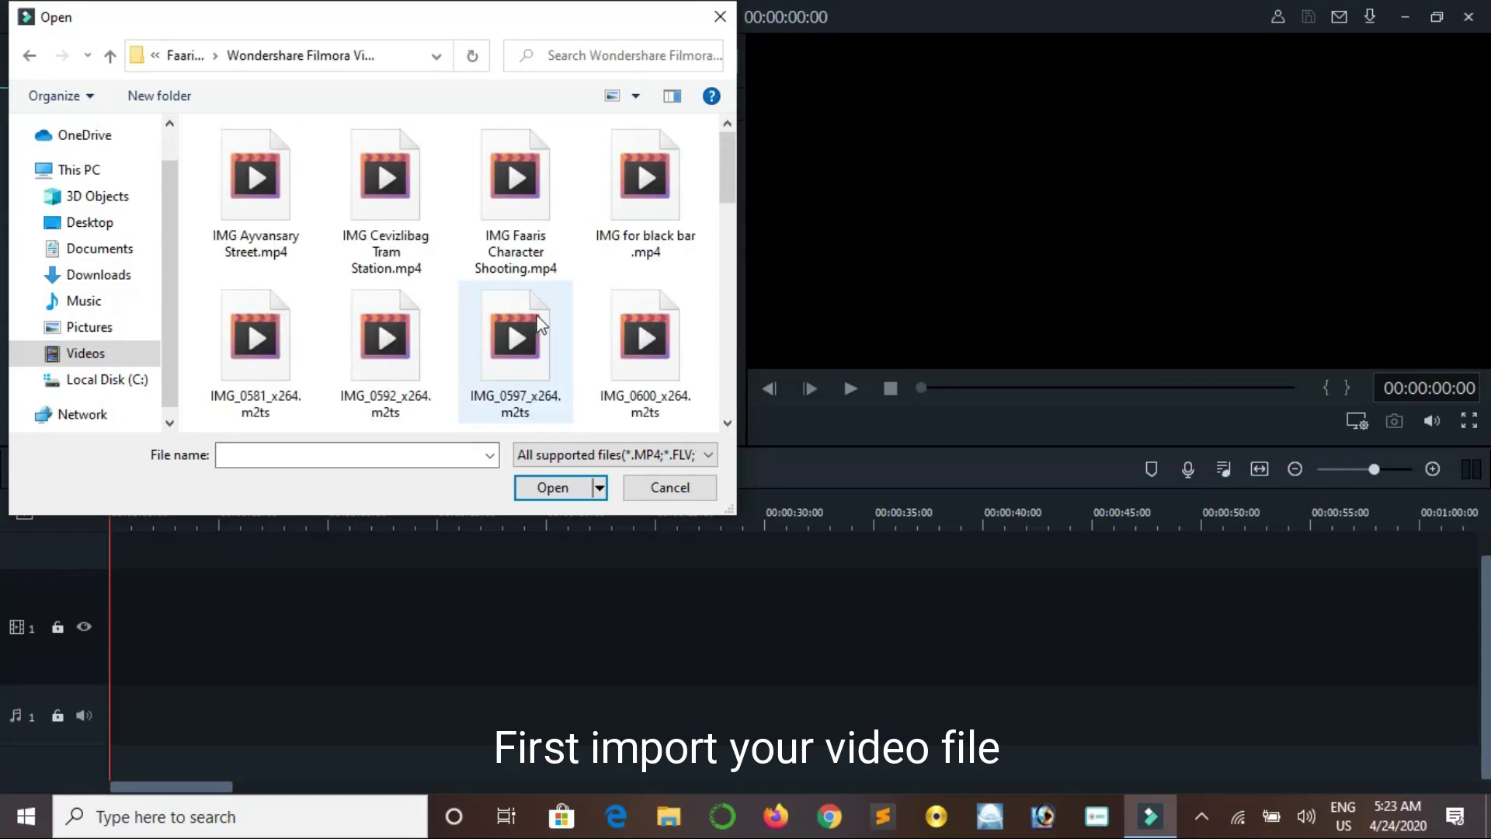
double_click(542, 241)
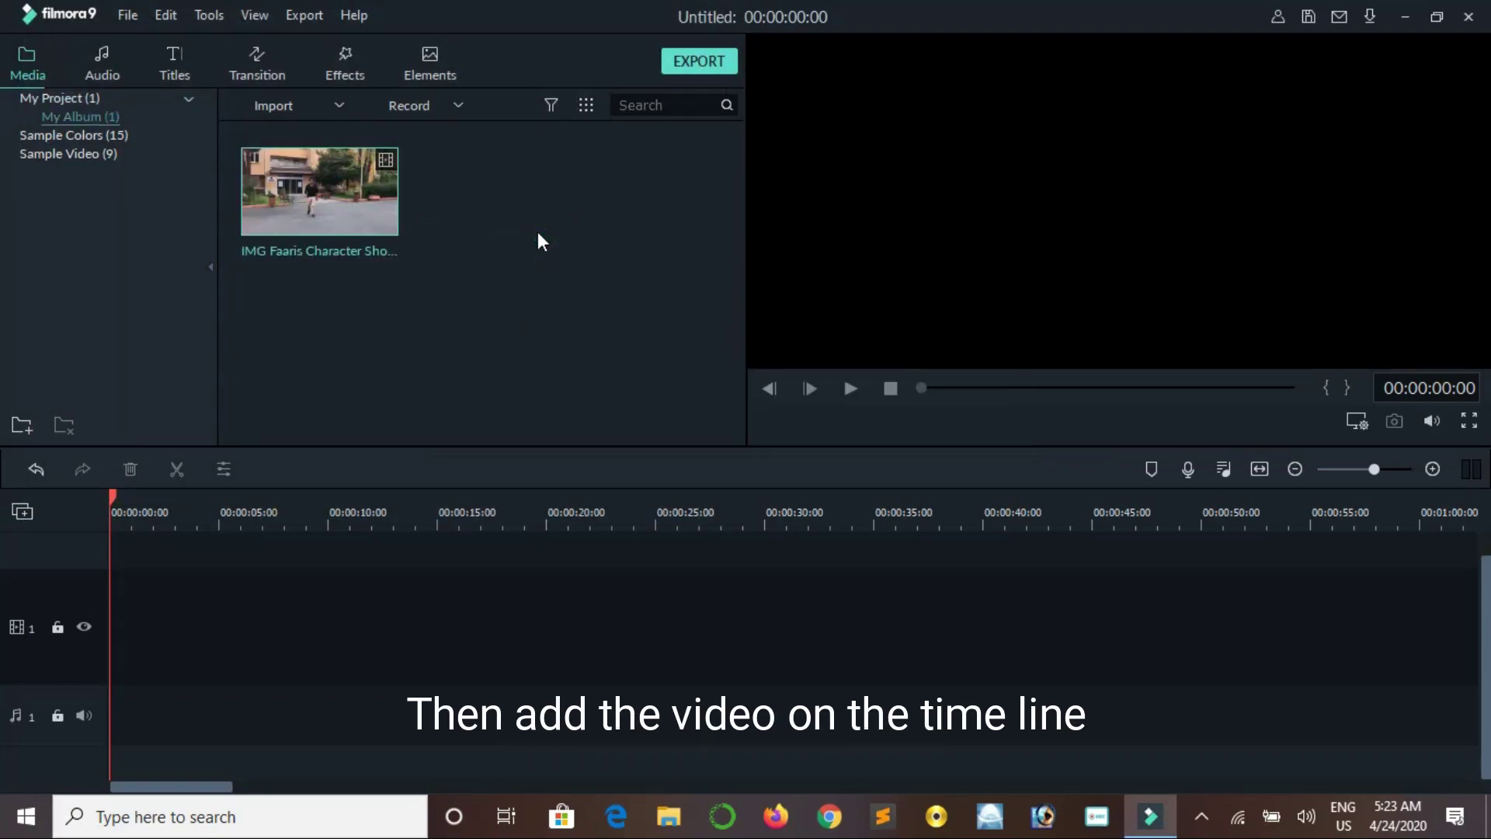
Put the clip on video track 1 without changing project settings, fit the timeline, and scrub to 00:00:06:05
mouse_move(374, 209)
drag(373, 207, 100, 649)
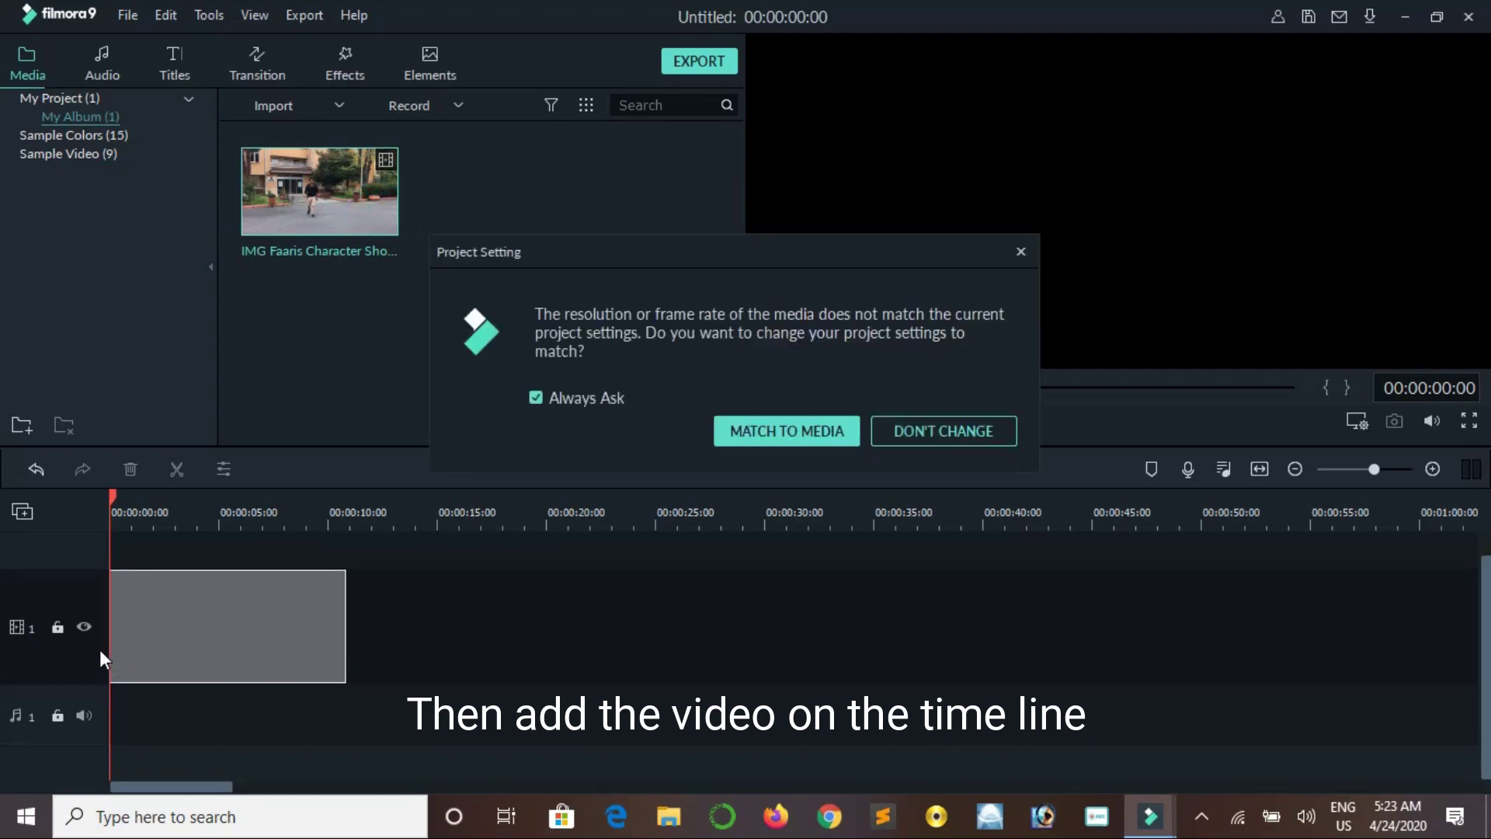
click(912, 425)
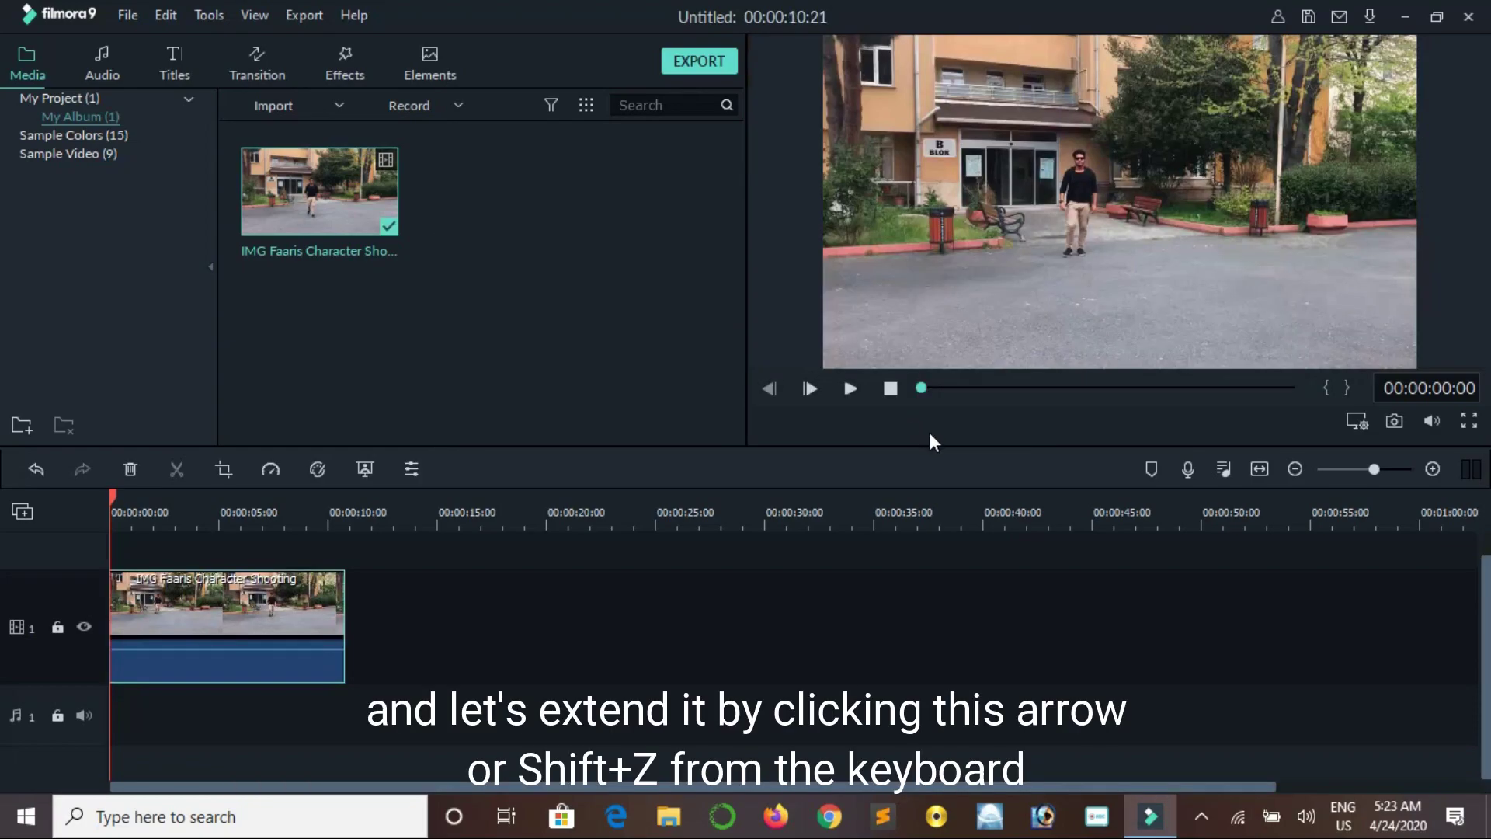
click(1259, 469)
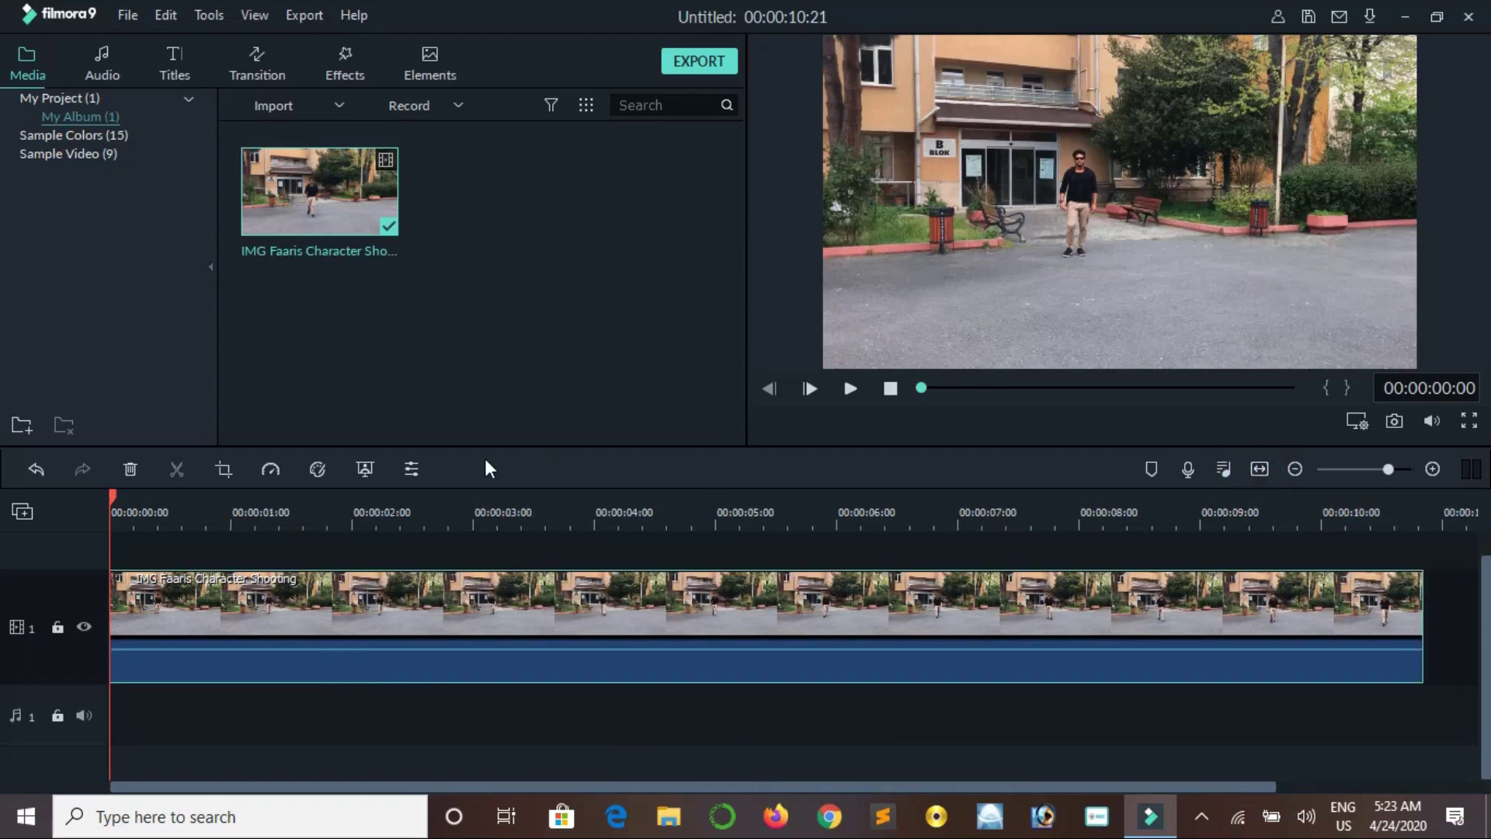
drag(111, 491, 865, 575)
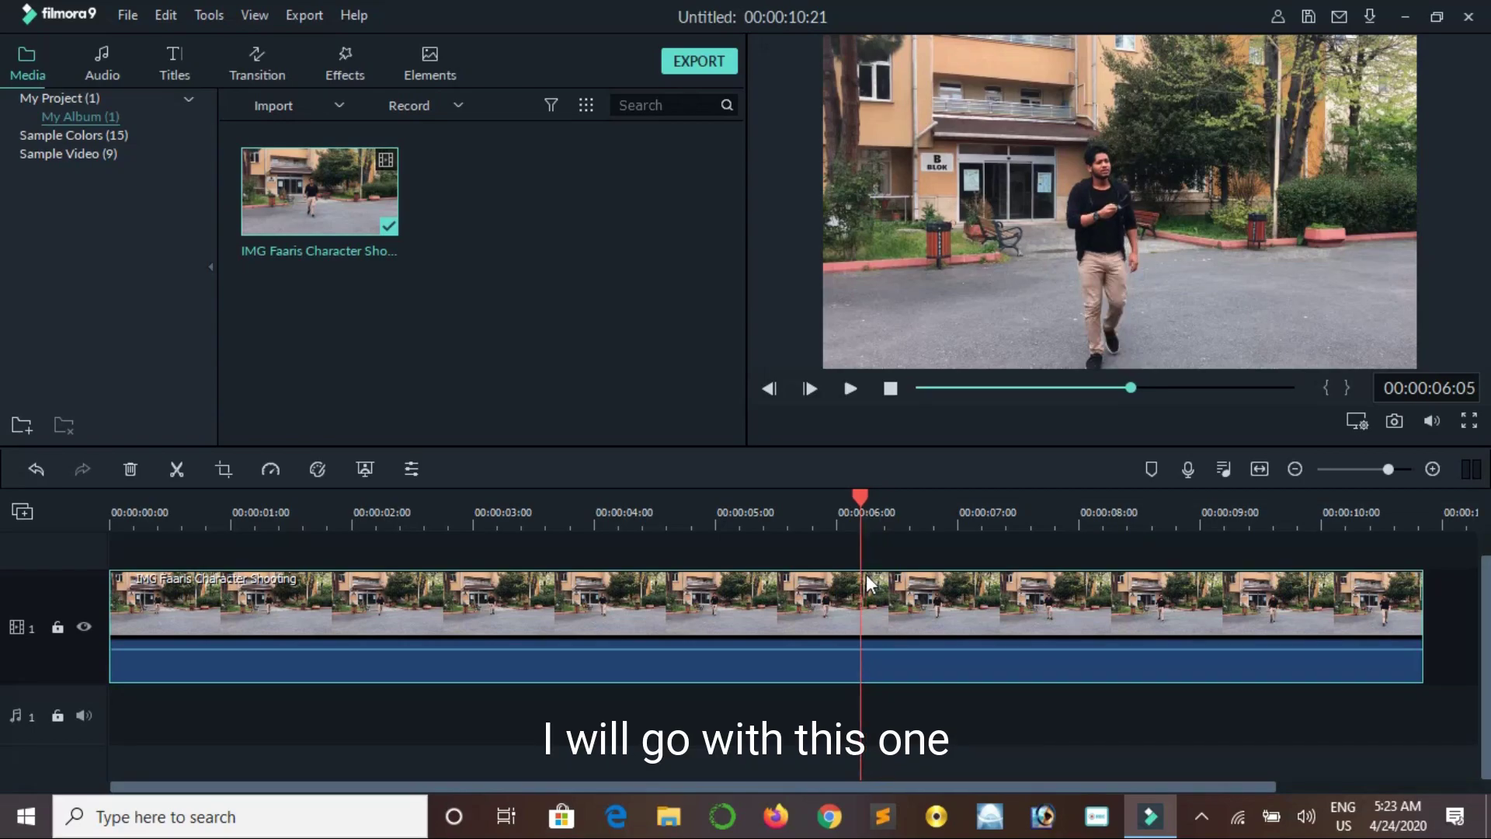
Capture the 06:05 frame as snapshot49, split the clip there, and push the second half right
click(1398, 423)
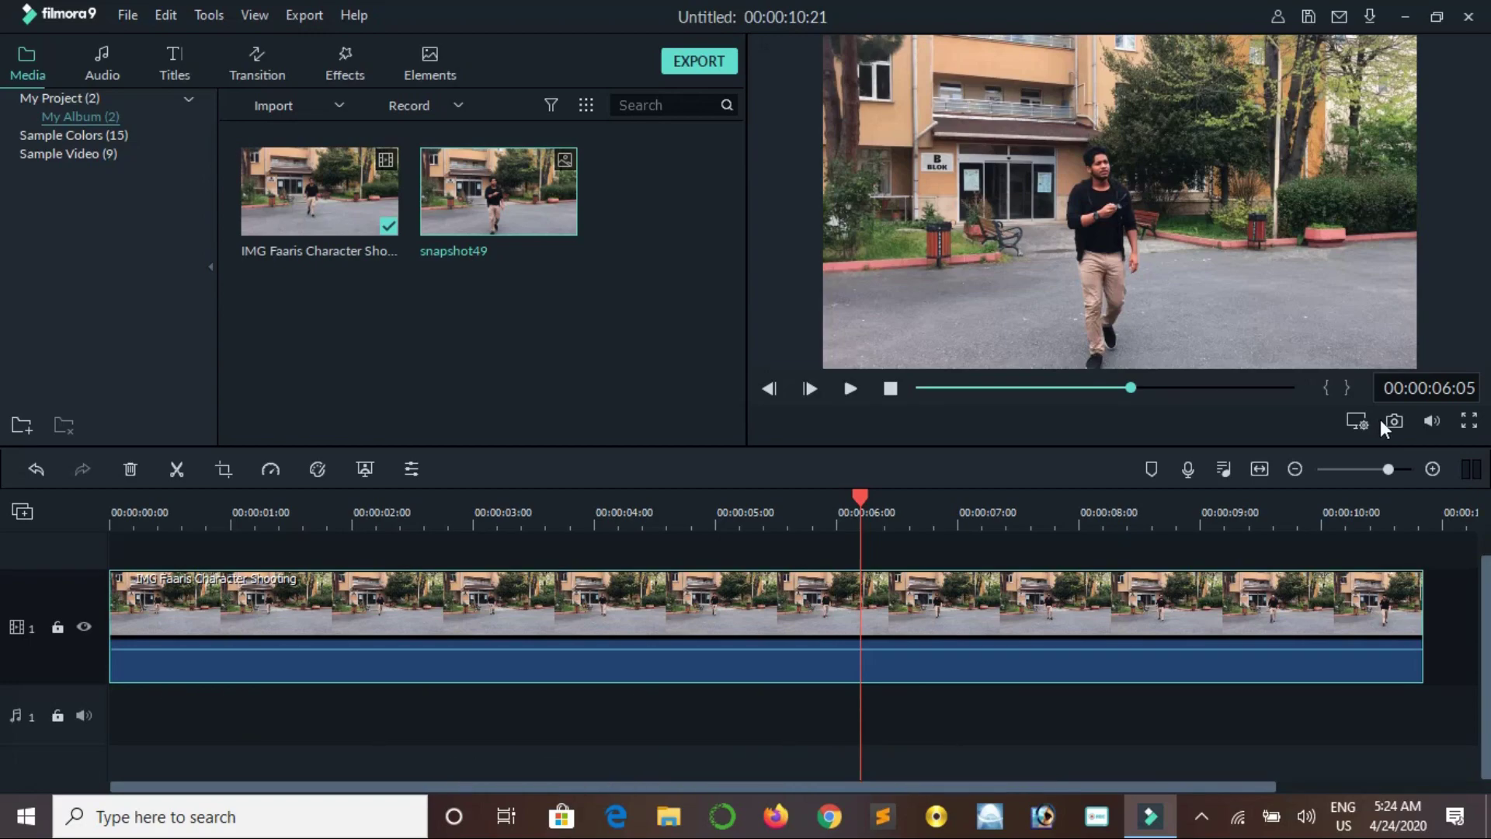
click(179, 471)
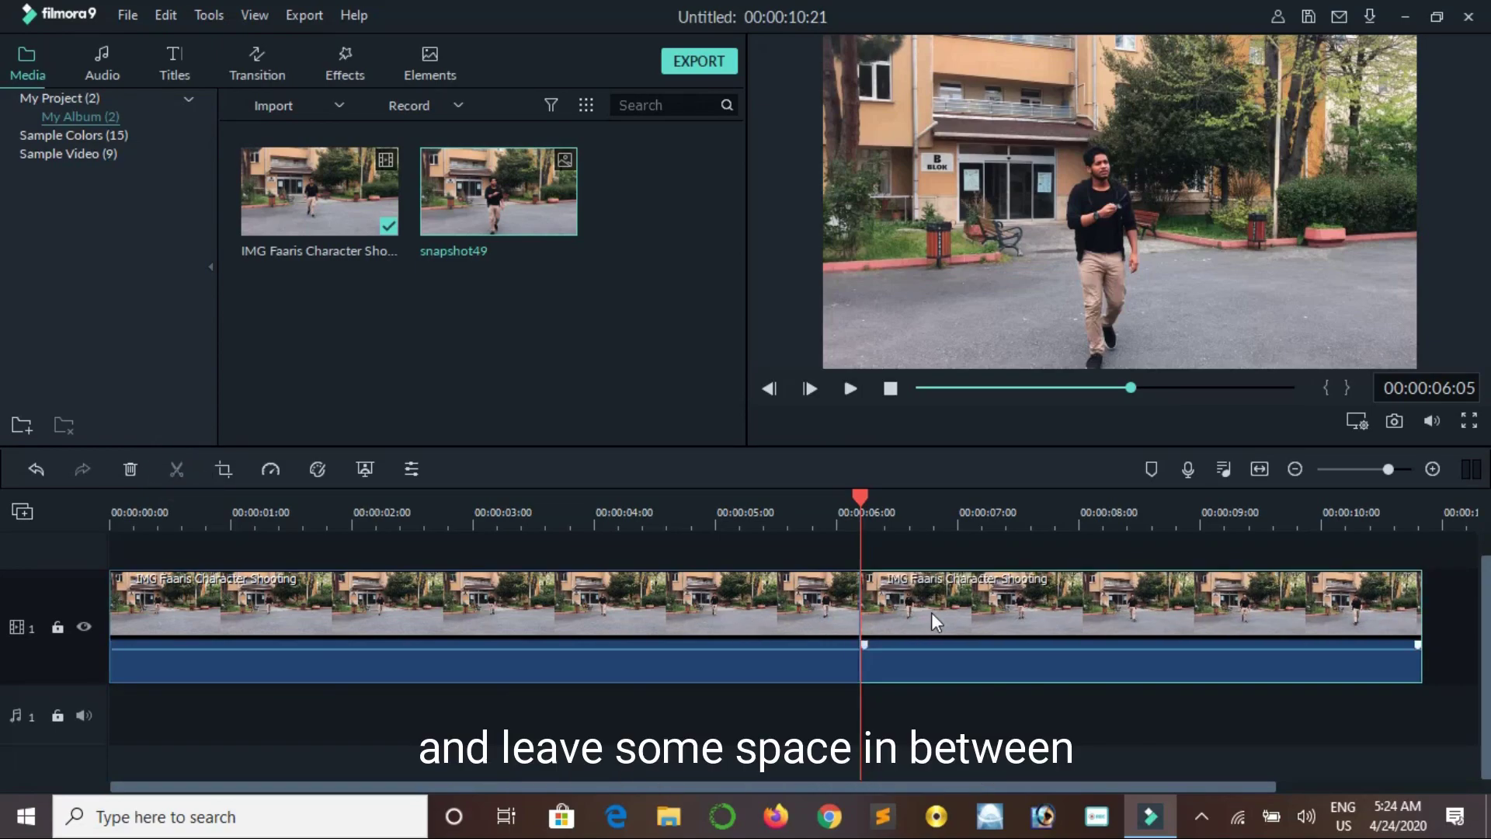
drag(936, 614, 1438, 681)
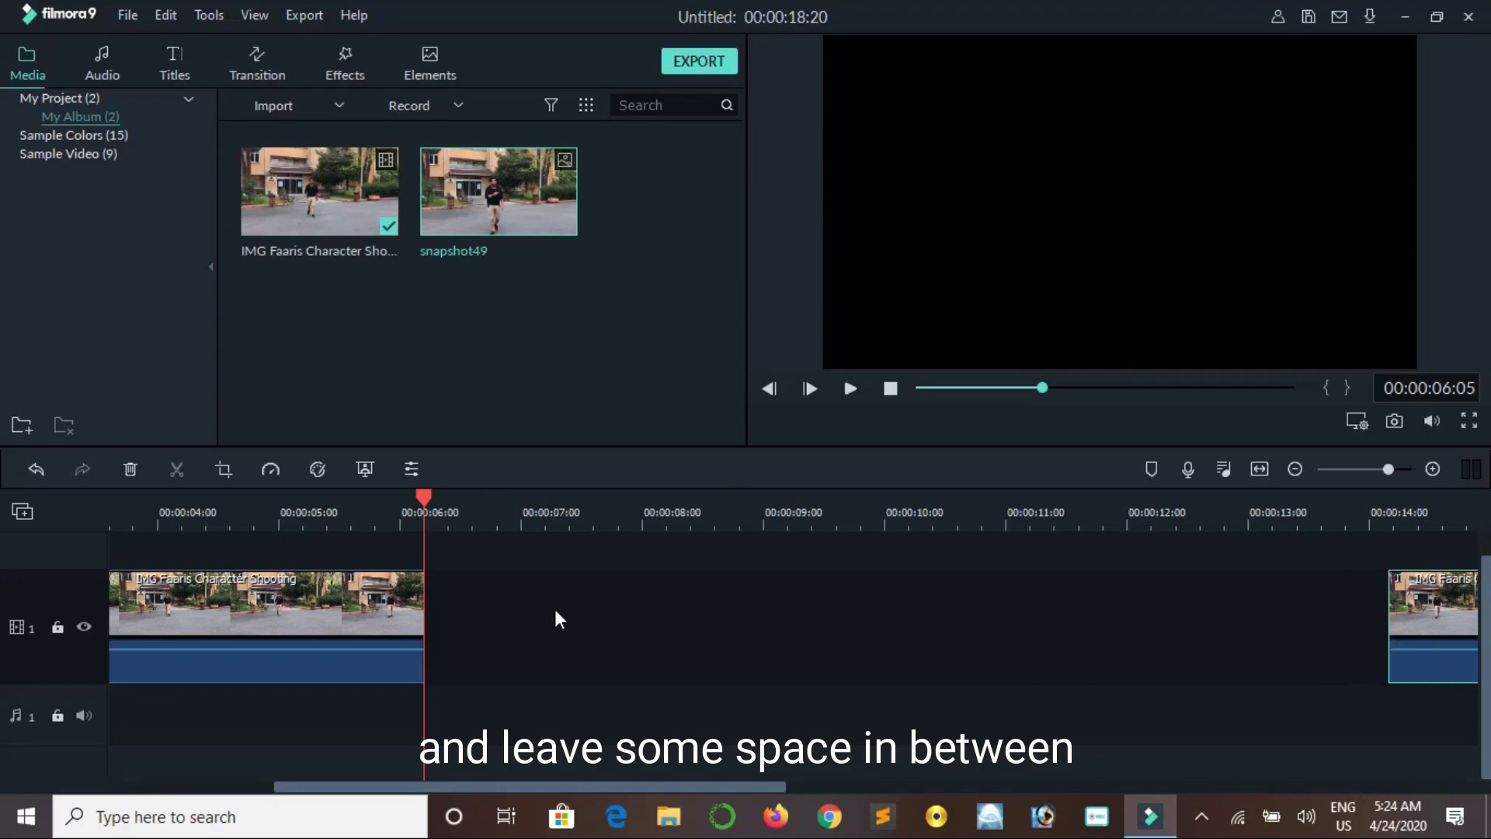
Insert snapshot49 into the gap, close the second half up behind it, and select the snapshot
drag(537, 243, 418, 613)
scroll(1460, 641, right, 3)
drag(1346, 660, 893, 666)
drag(766, 785, 603, 789)
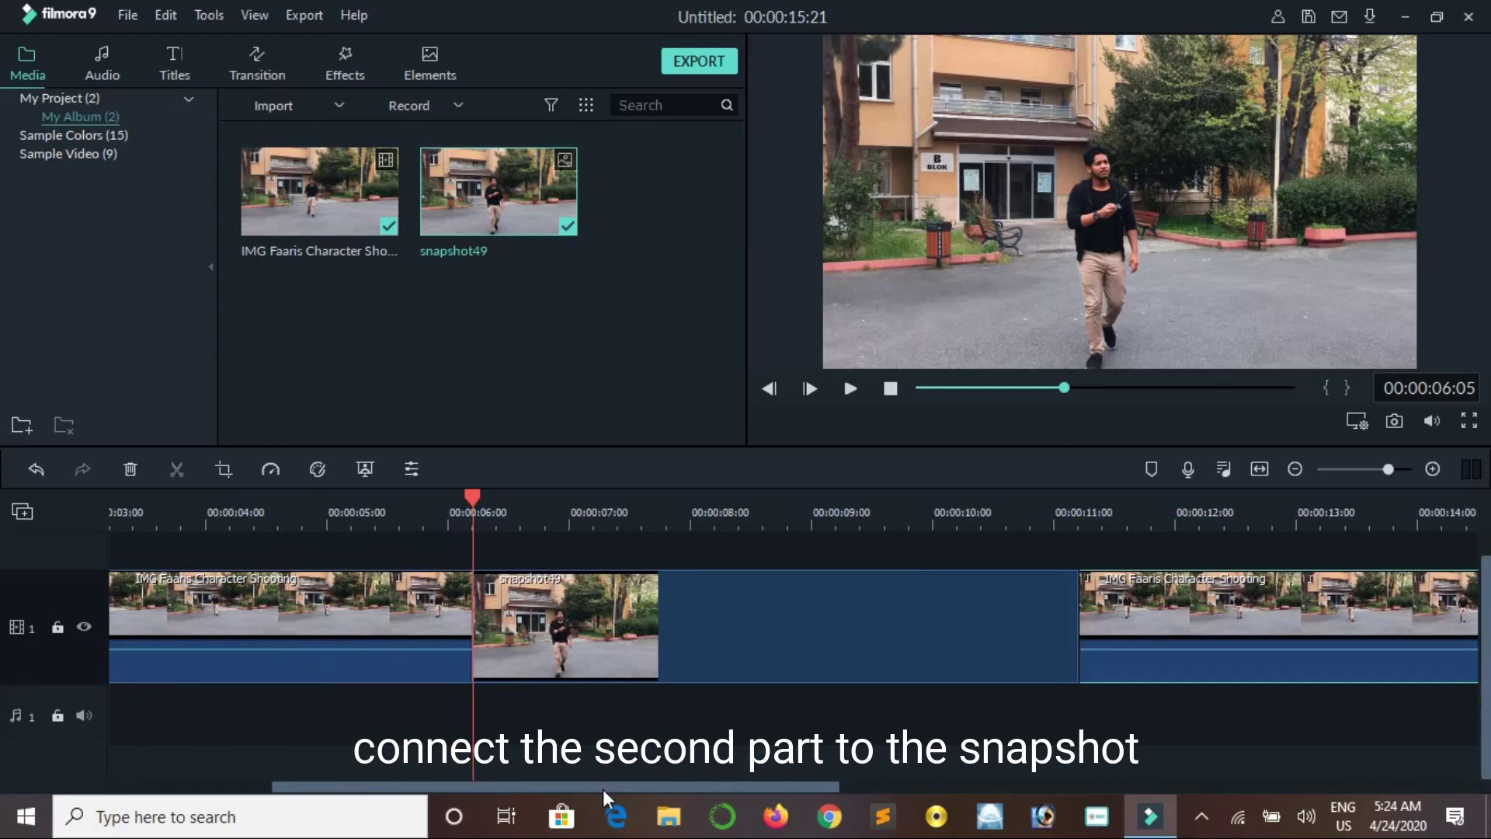
click(663, 612)
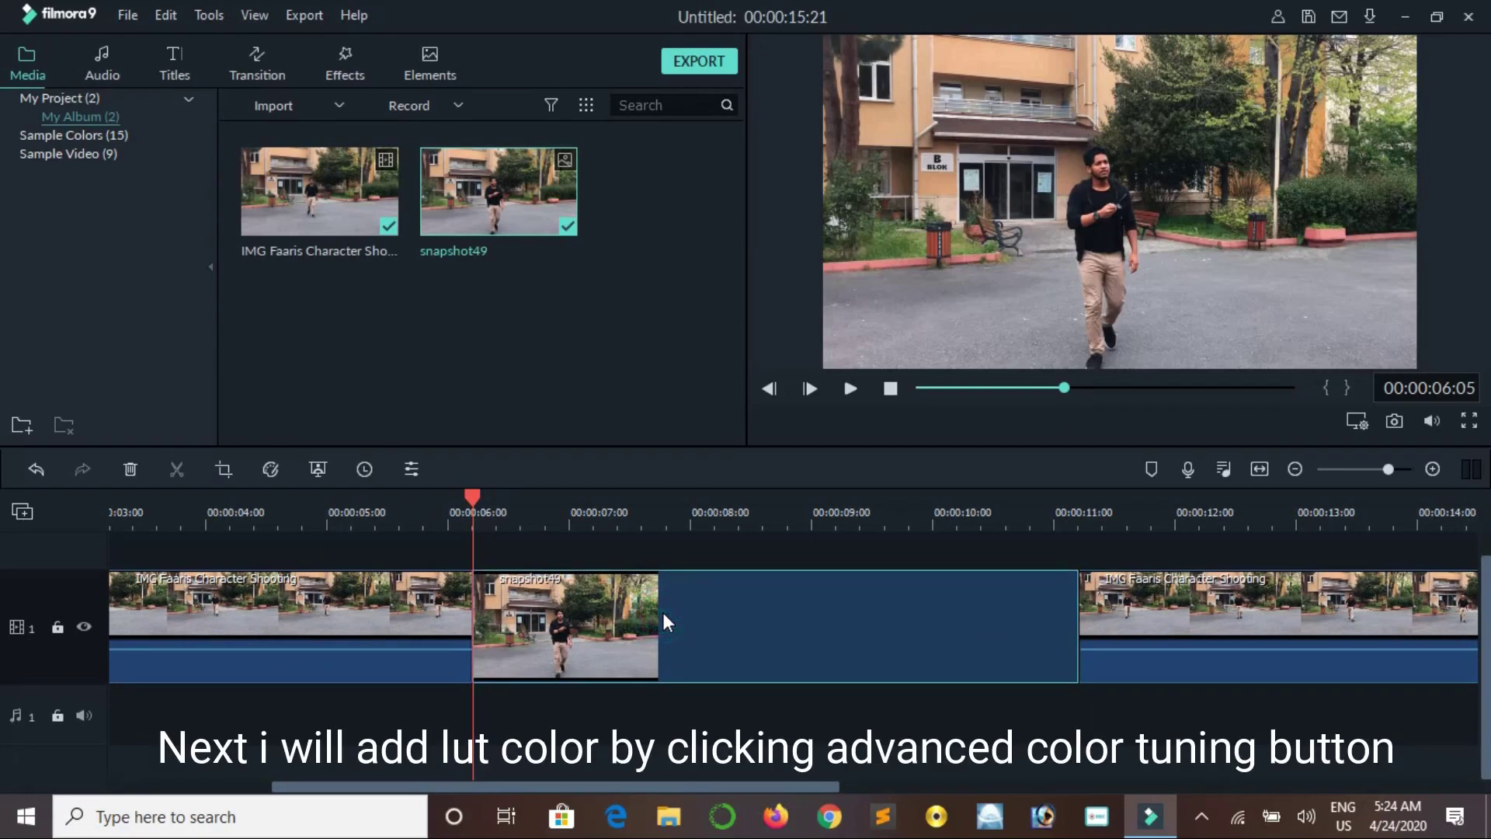
Apply the 007 Series 3D LUT to snapshot49 in Advanced Color Tuning and confirm
click(273, 468)
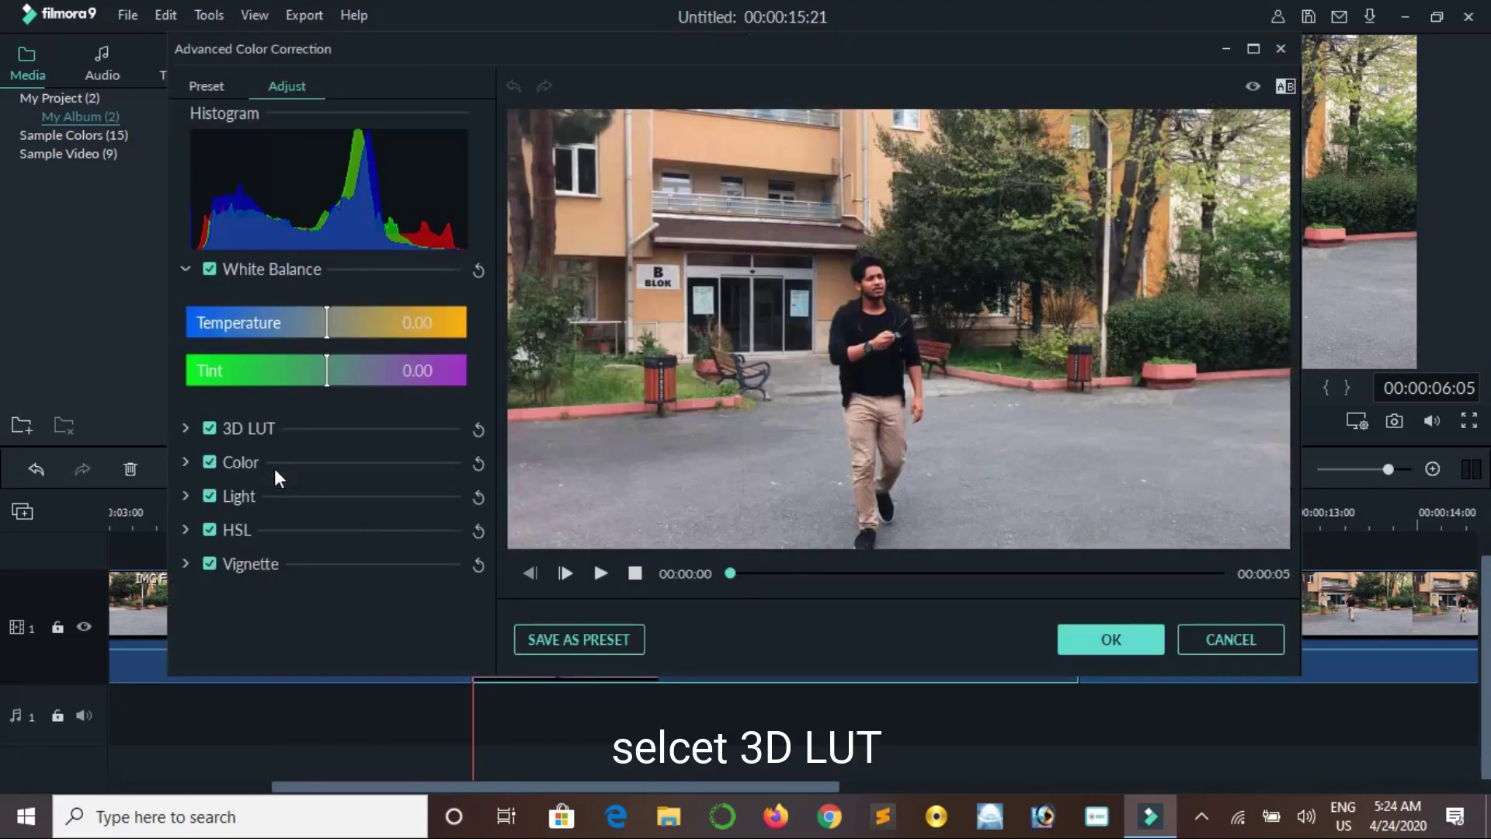
click(185, 270)
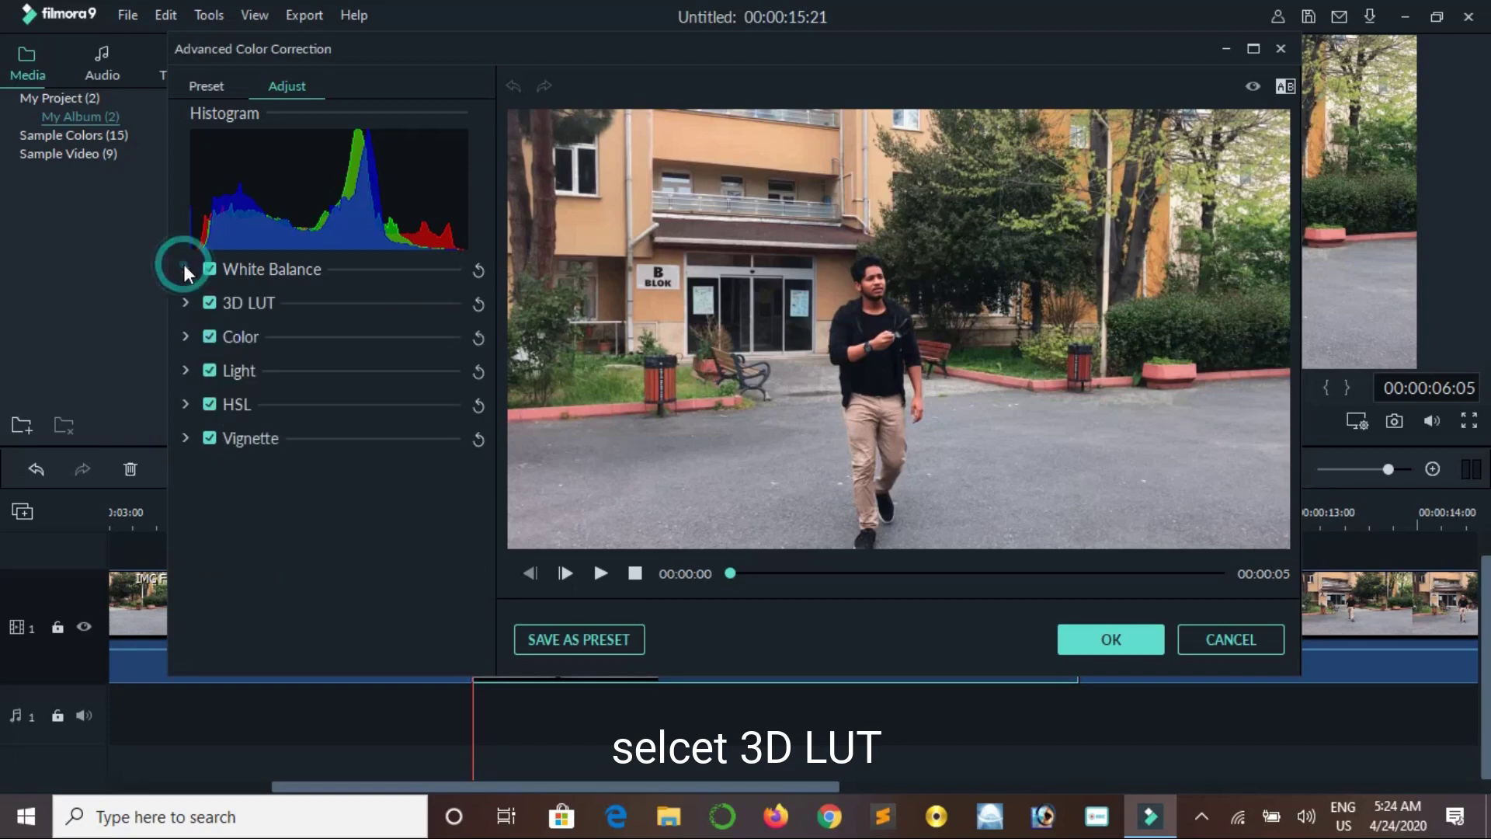
click(185, 304)
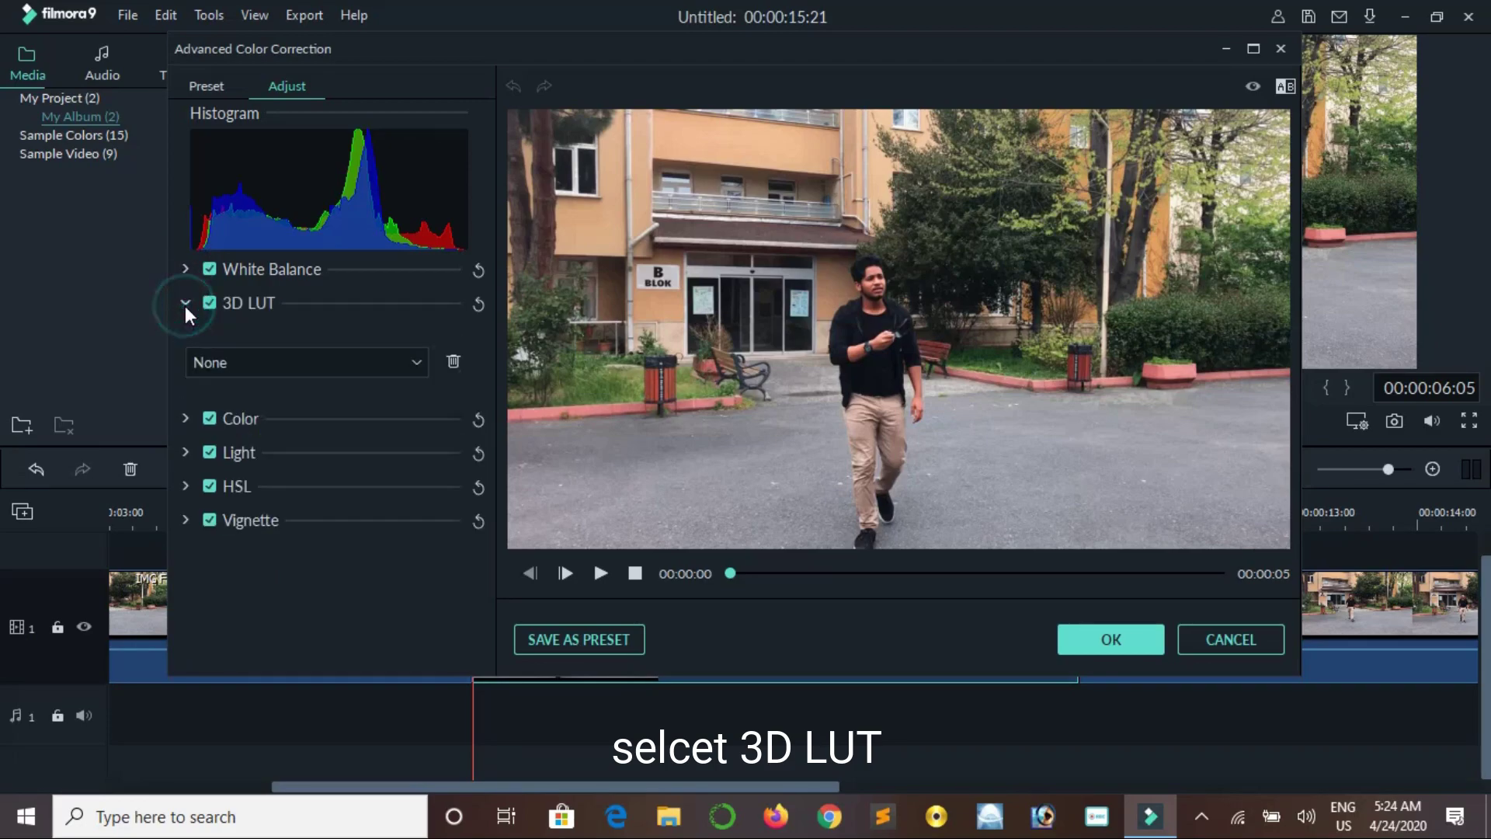
click(265, 362)
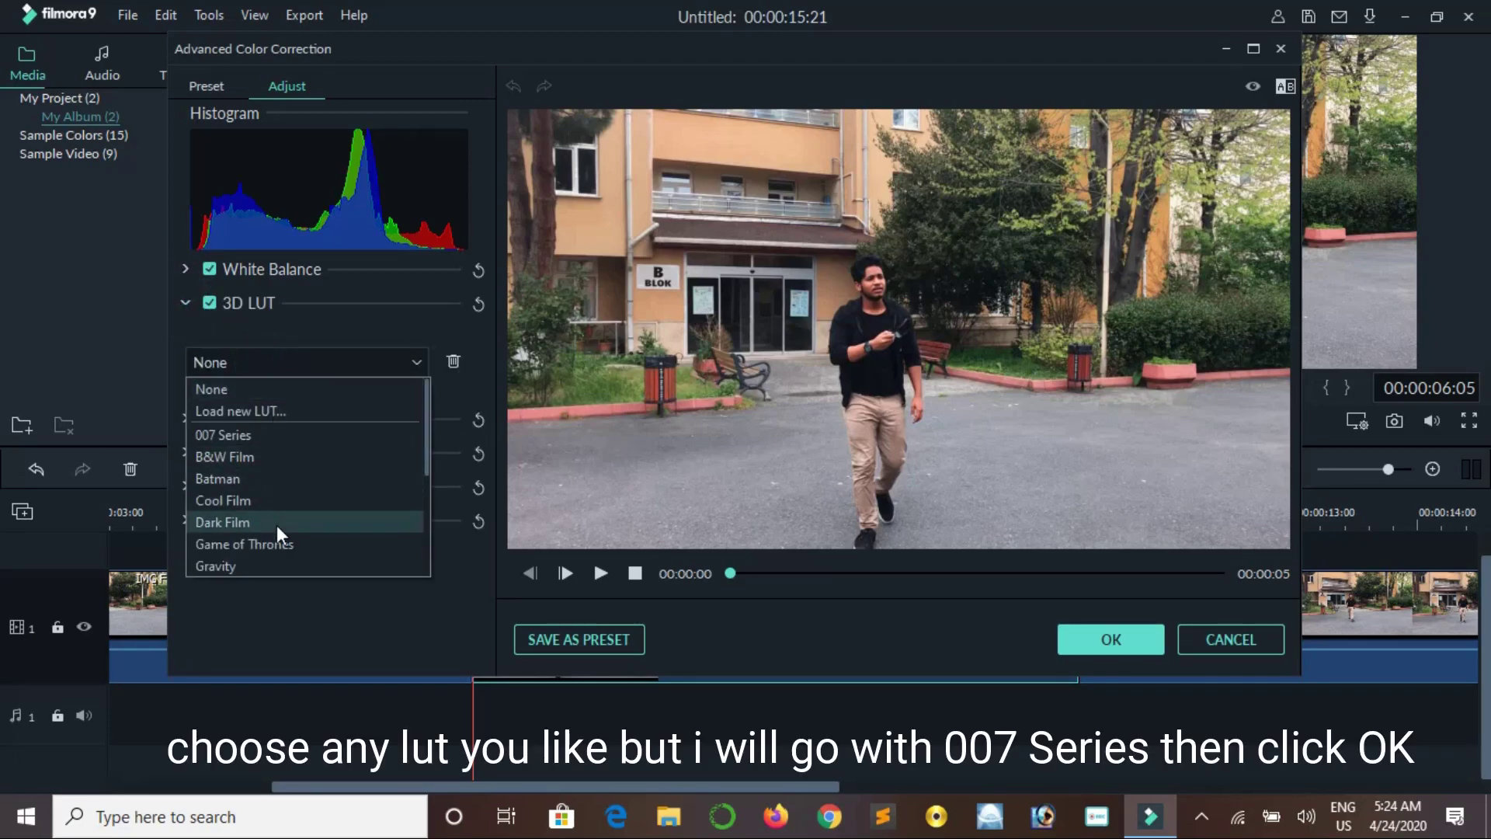
click(256, 440)
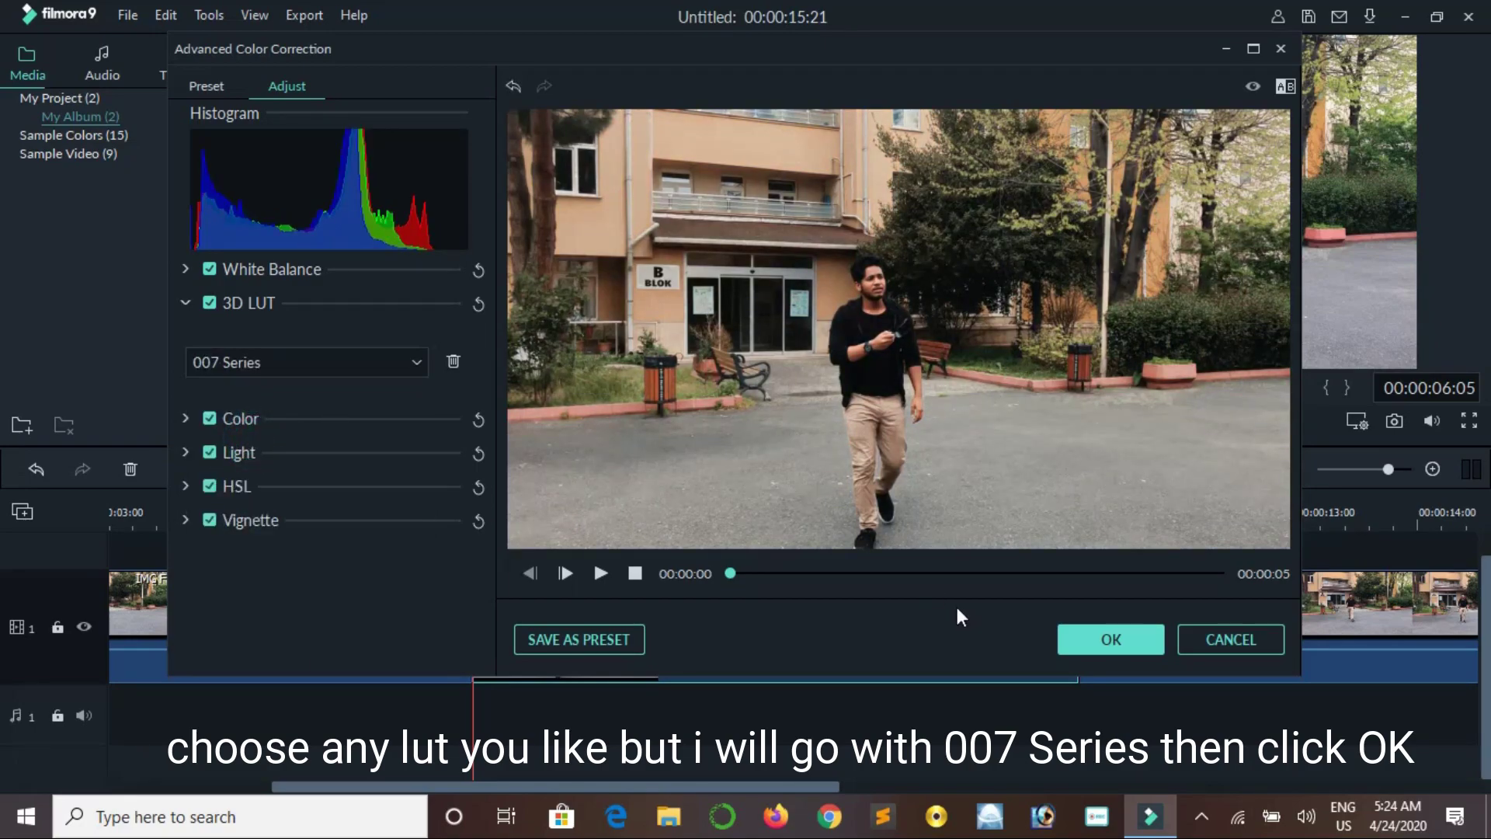
click(1081, 645)
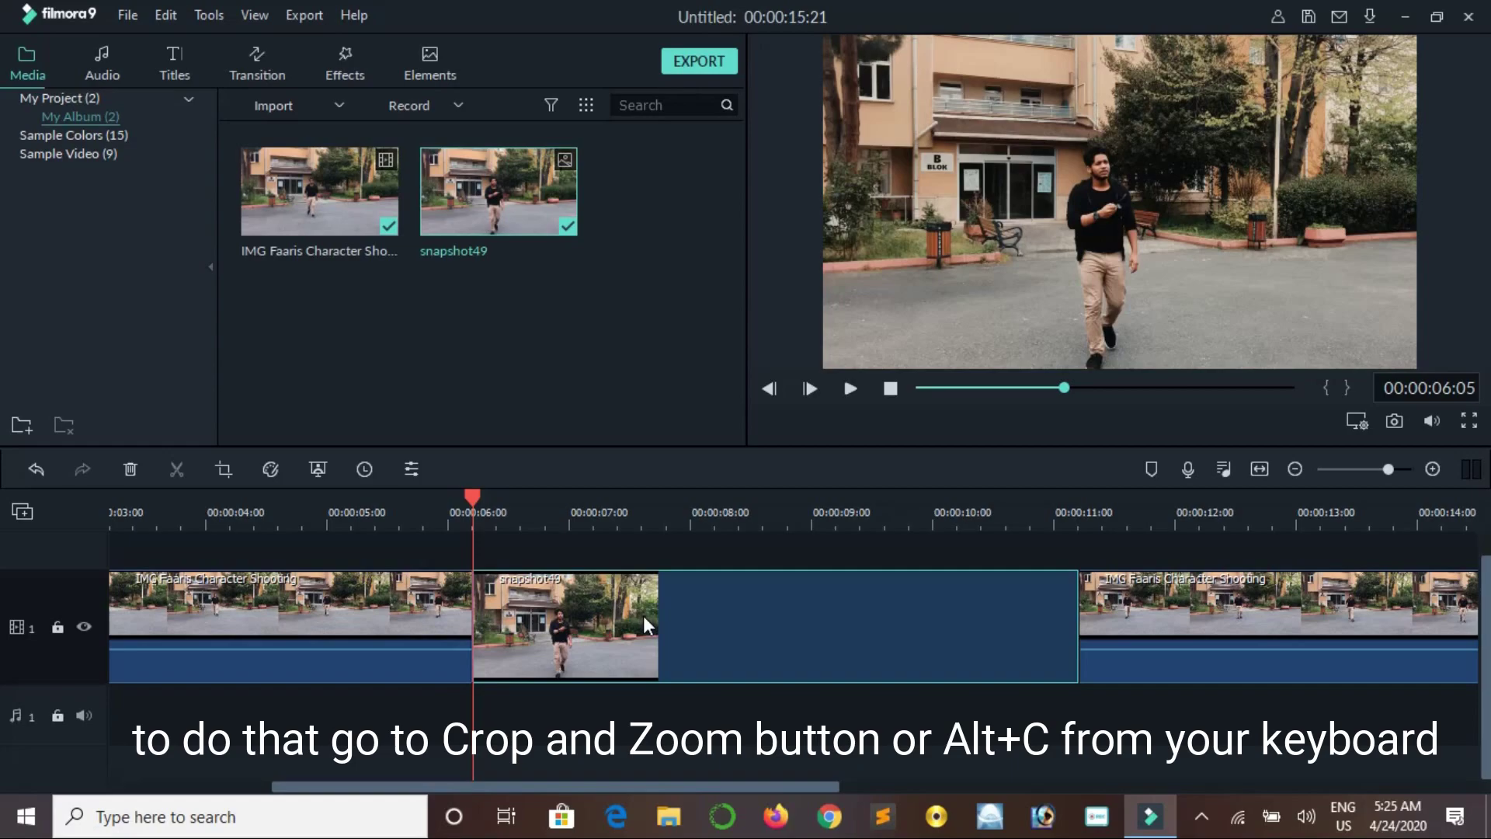
Add a Pan & Zoom to snapshot49 whose End box frames the walking man at 1394x784
click(227, 473)
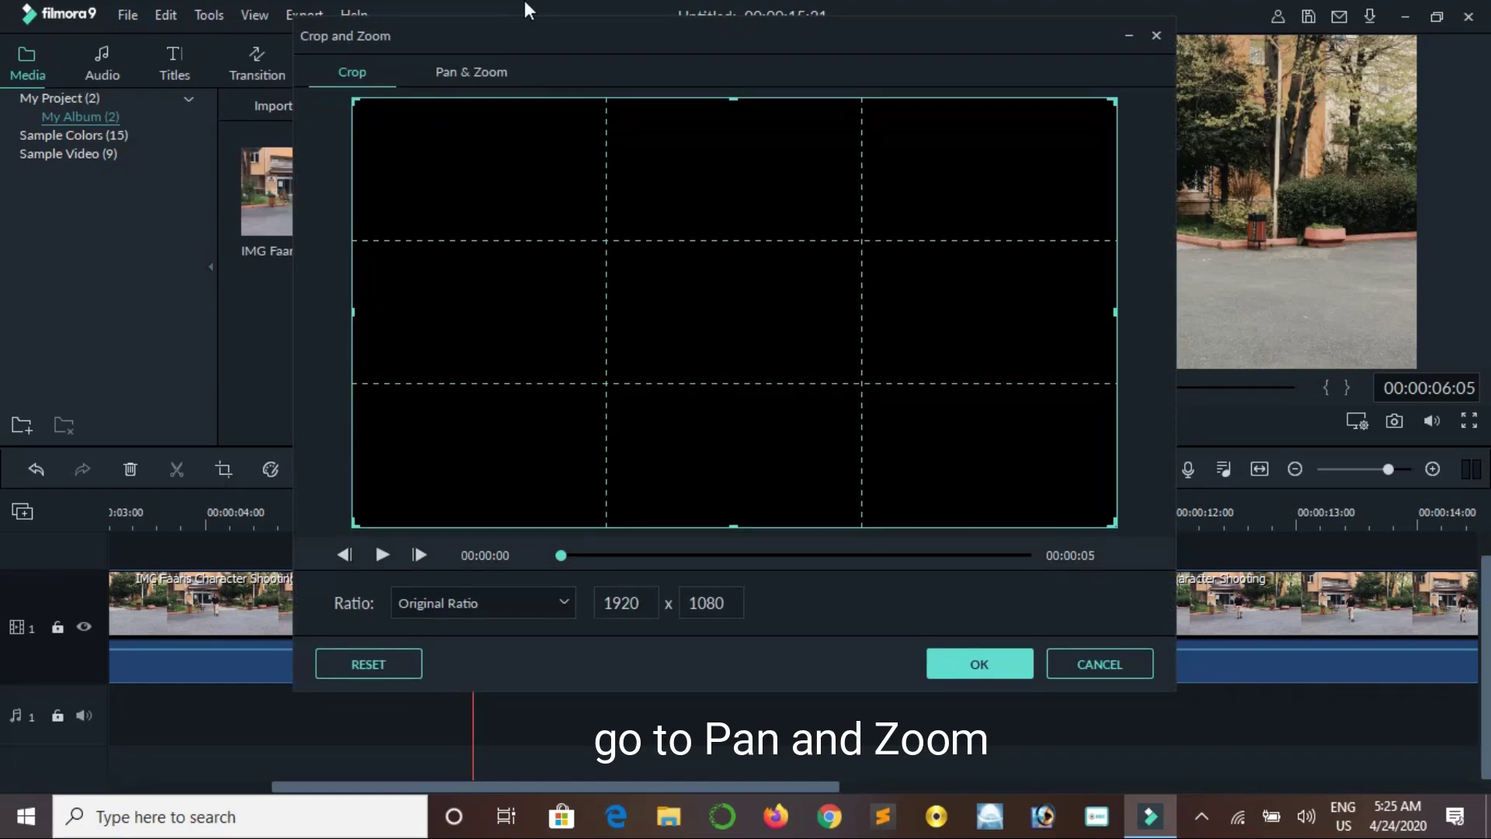
click(468, 72)
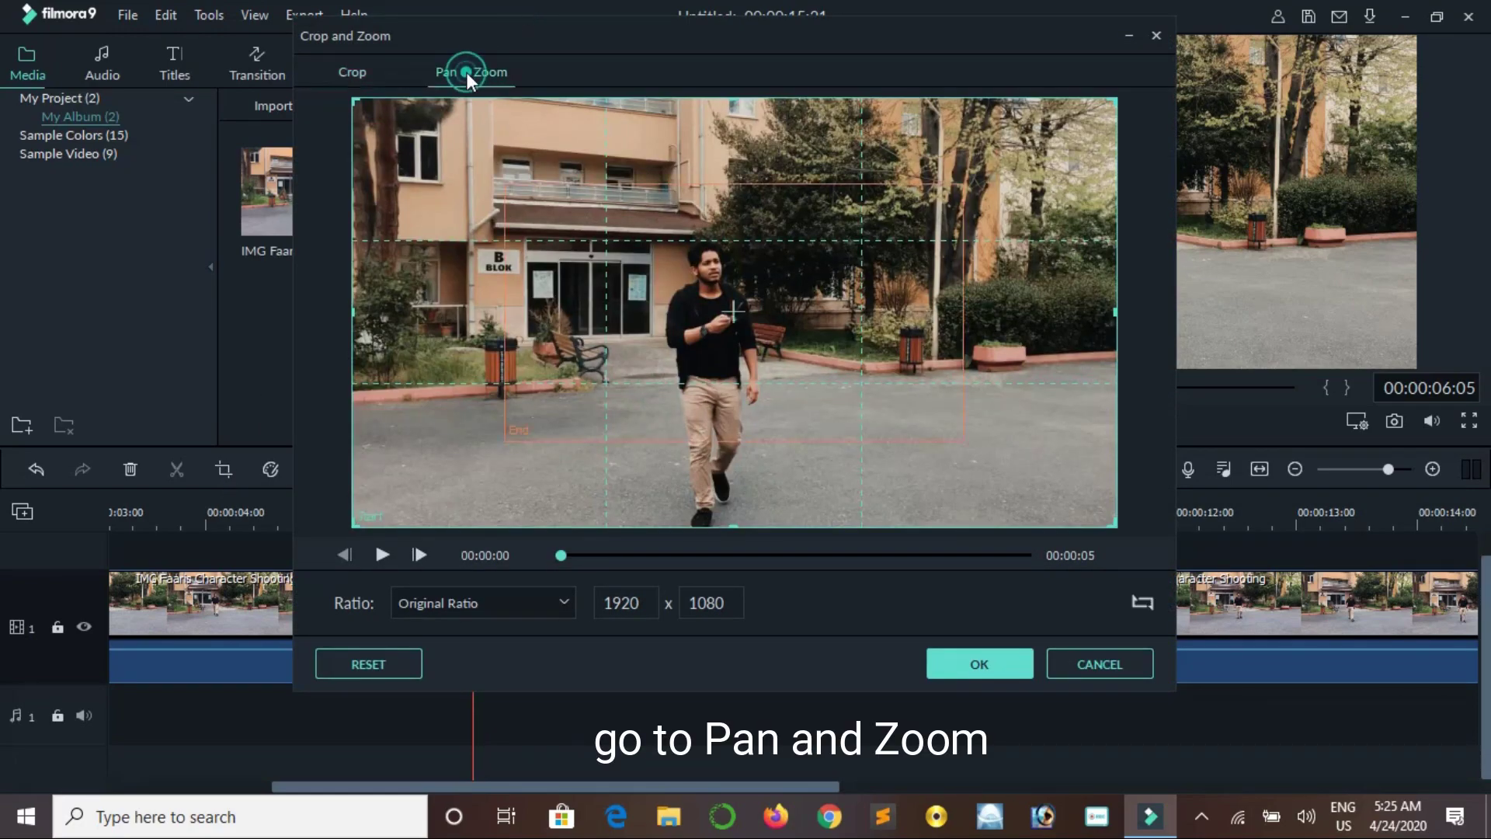
click(724, 294)
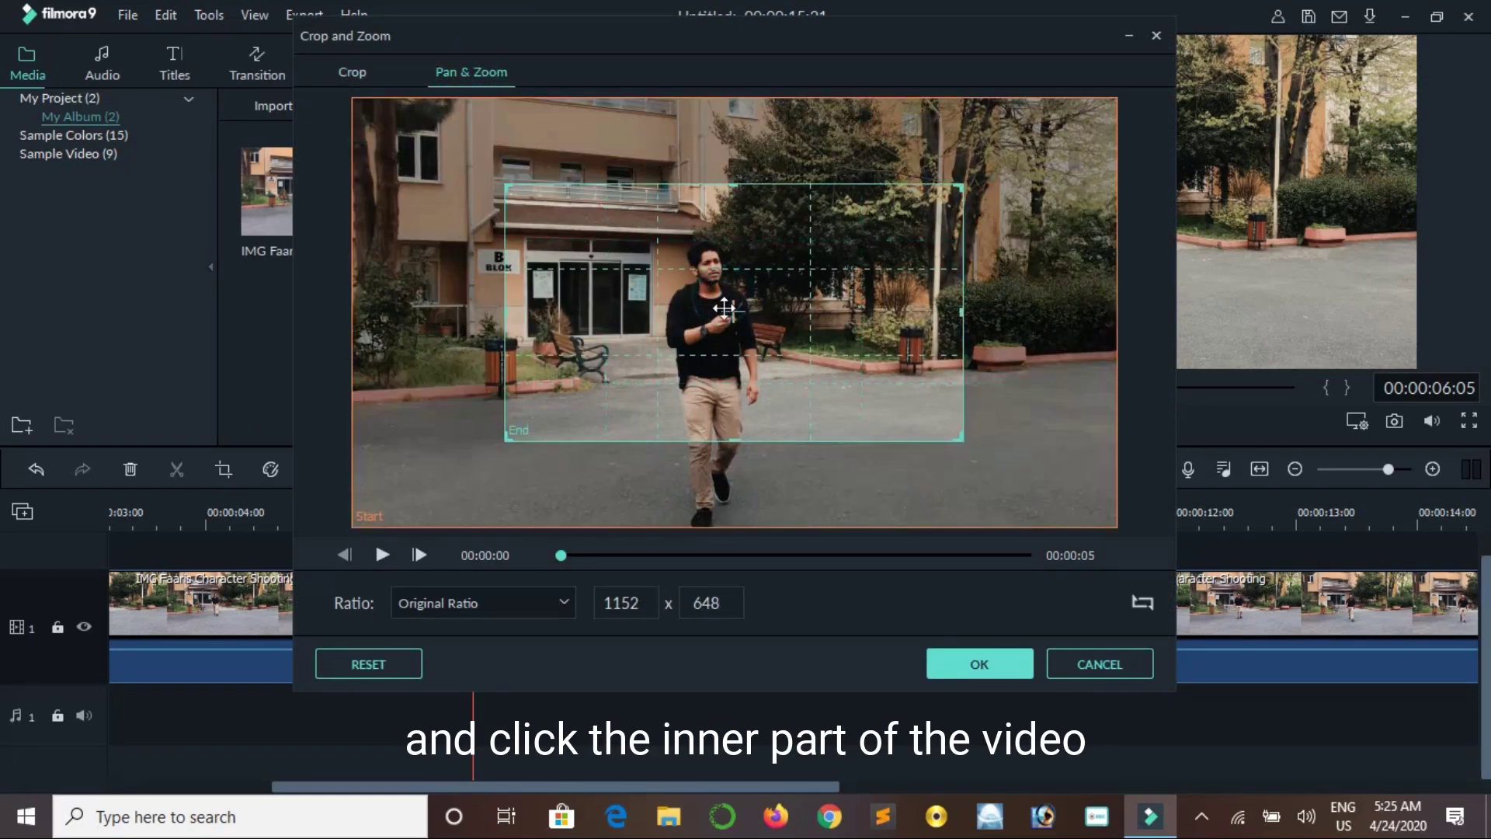
drag(735, 437, 766, 602)
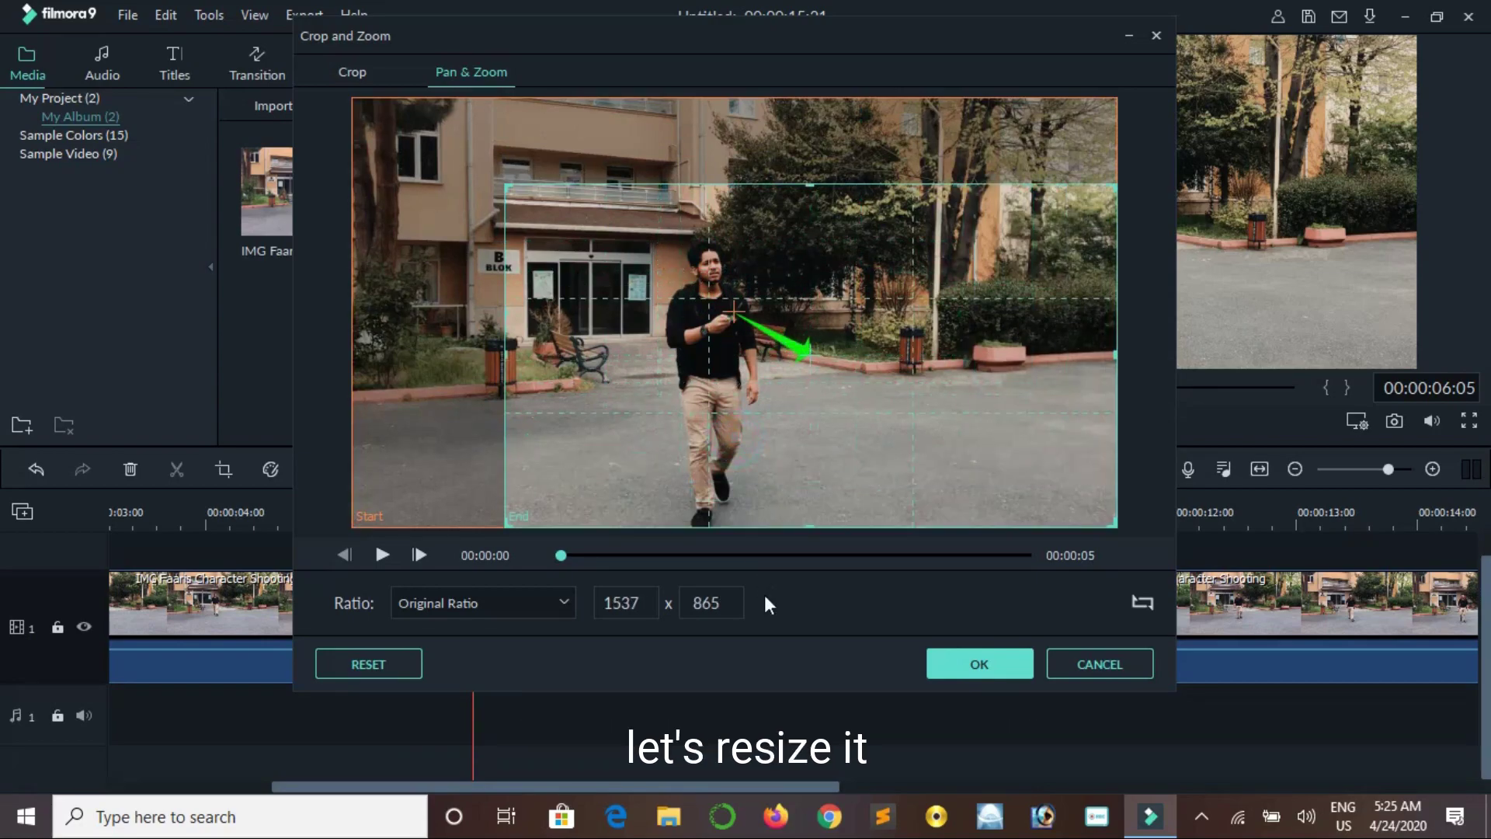
drag(764, 354, 729, 361)
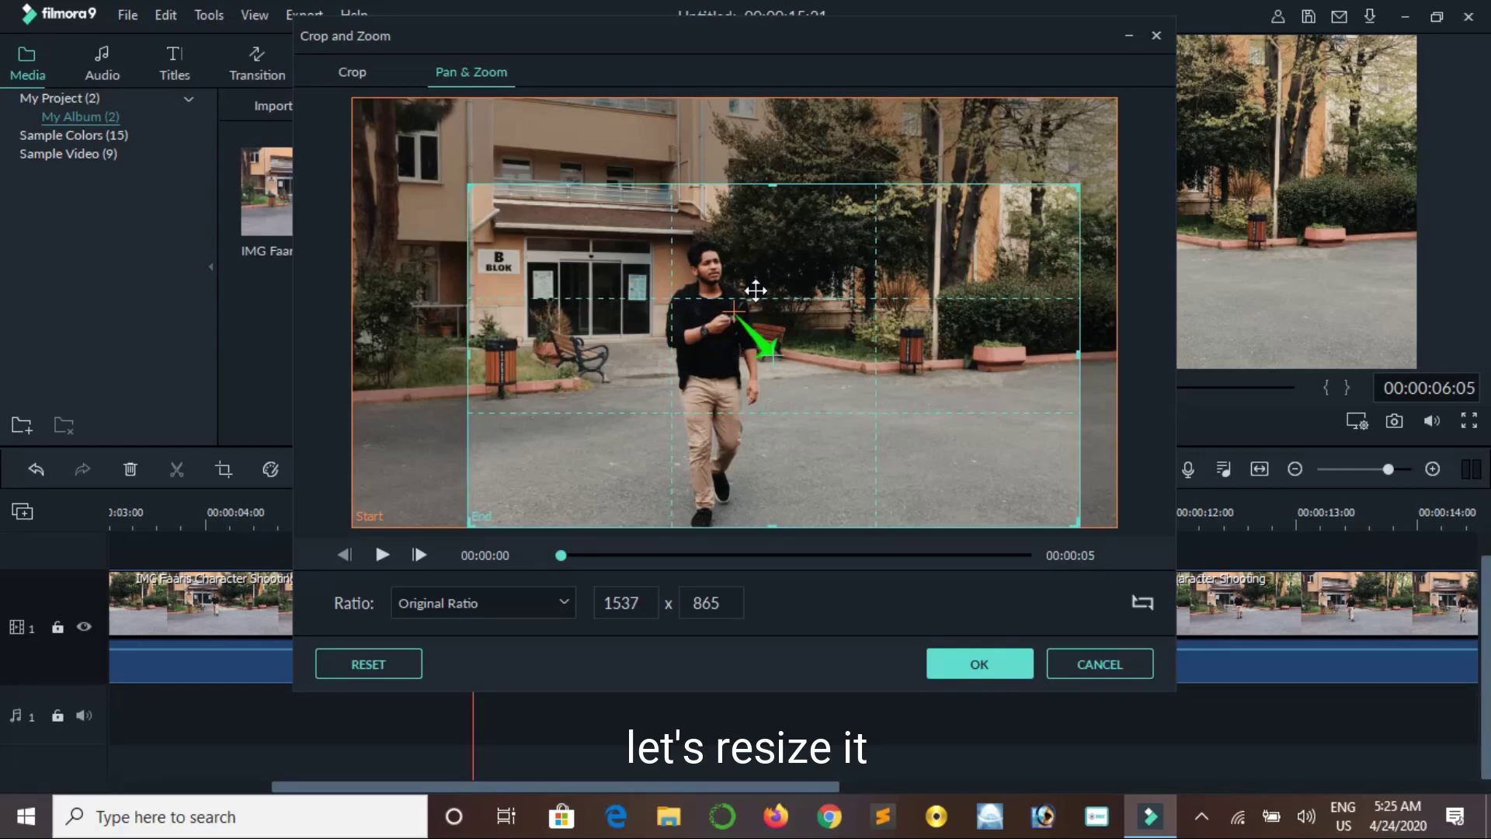
drag(772, 187, 780, 215)
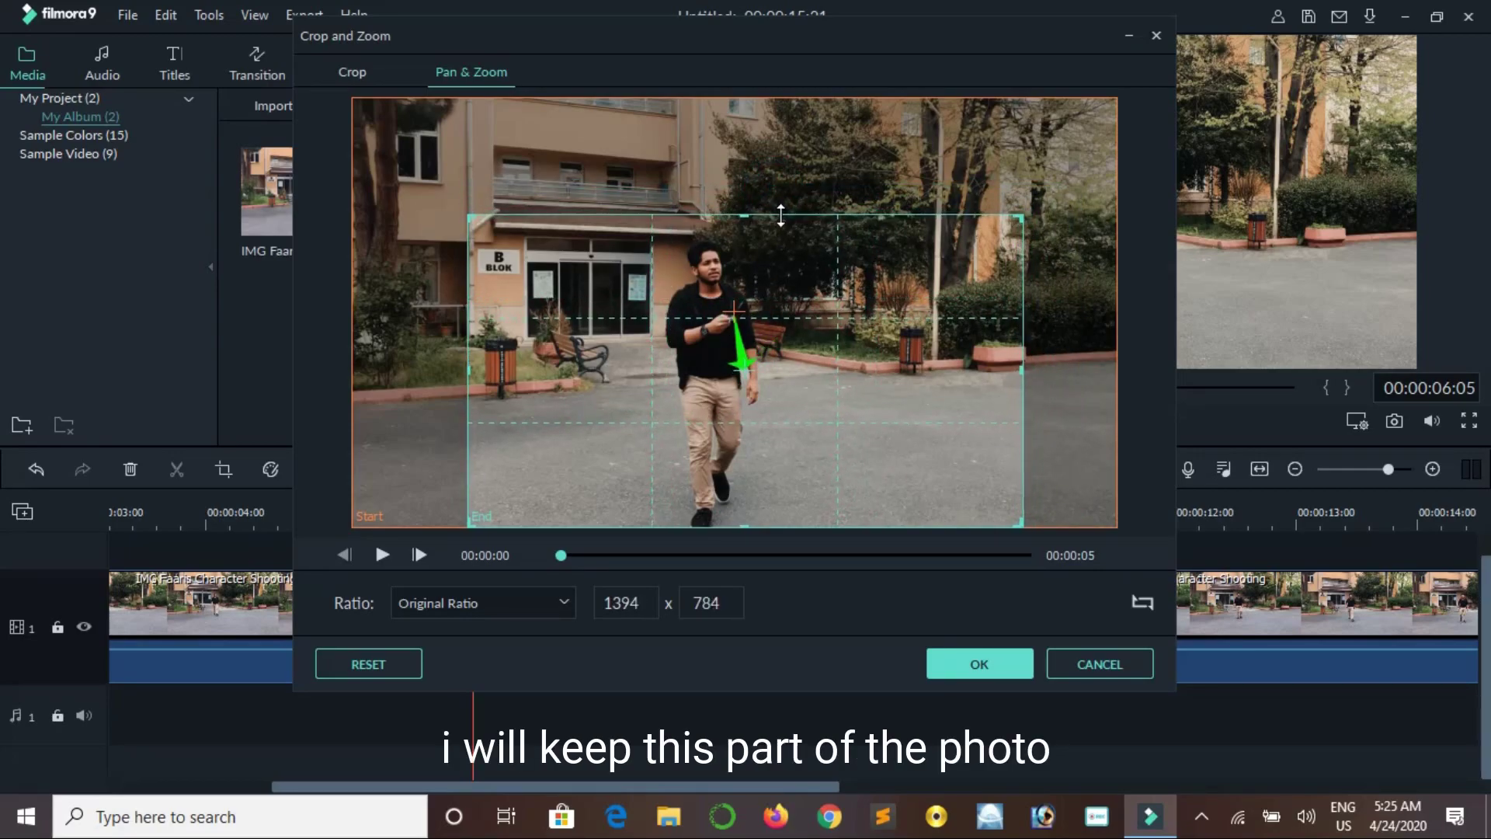
click(945, 655)
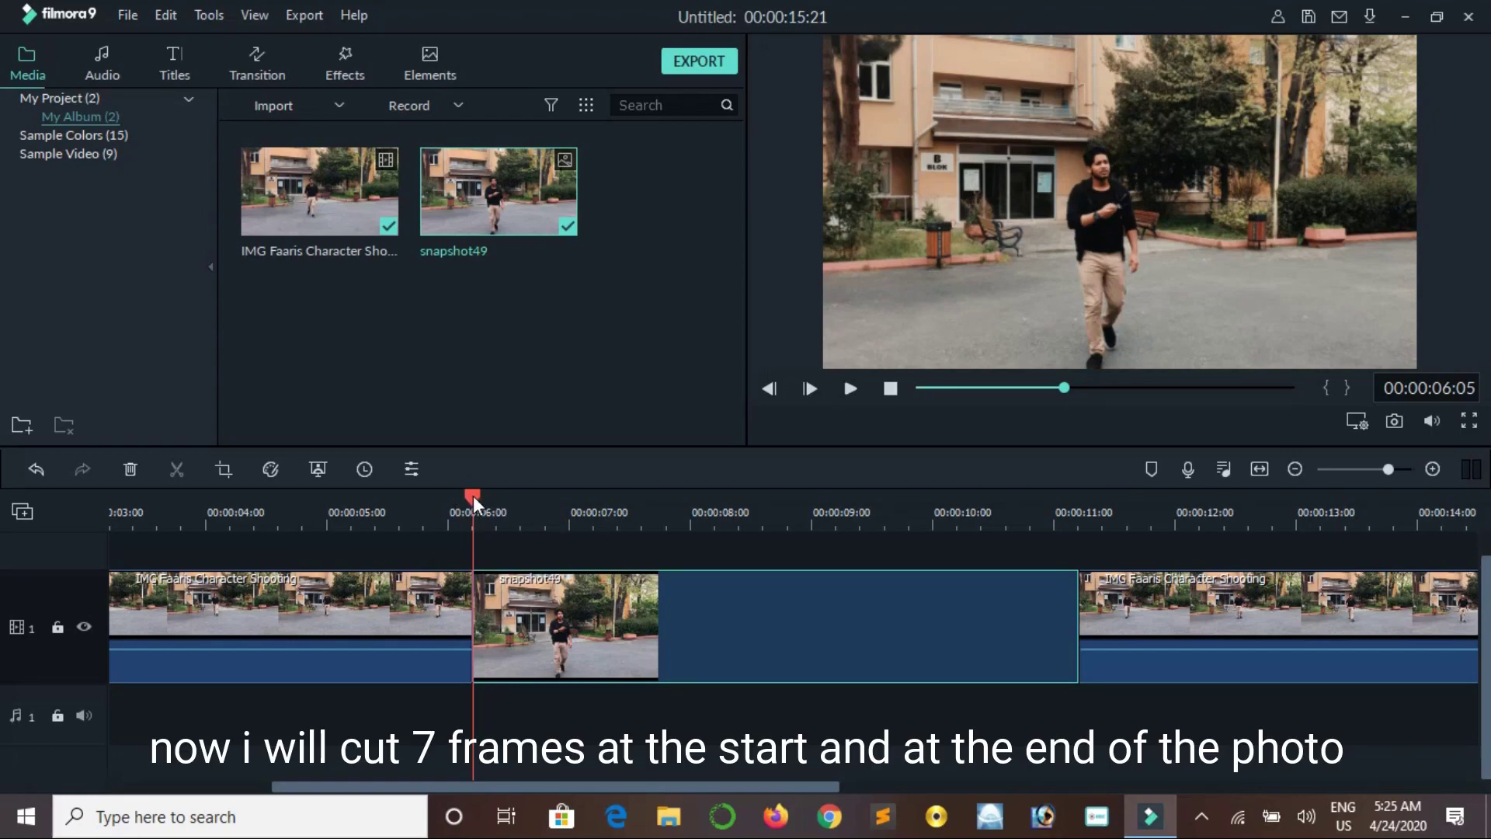
Cut snapshot49 just after its start and again at 10:00, then select the middle piece
drag(473, 495, 619, 535)
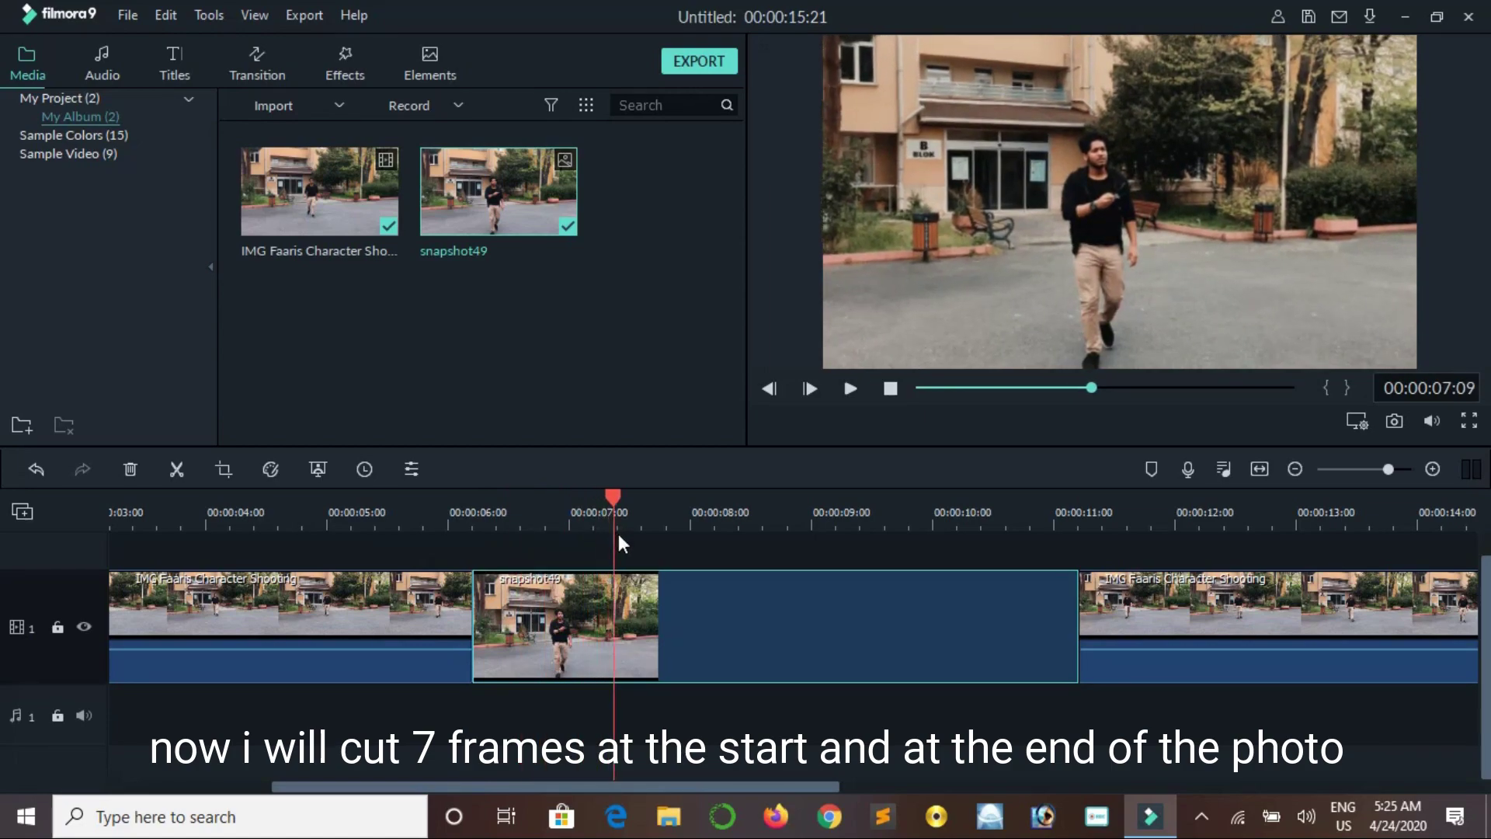
key(Right)
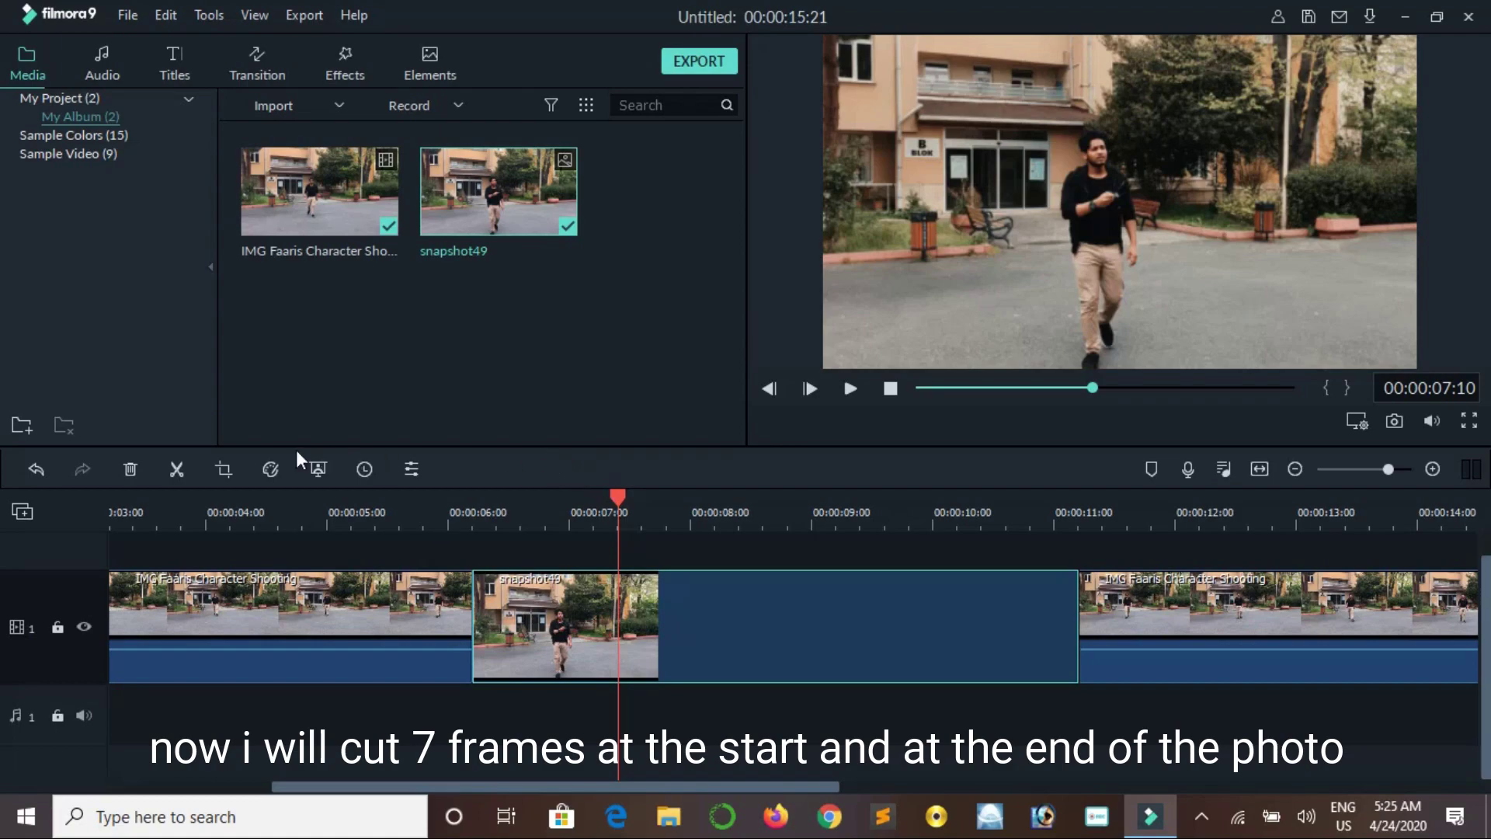
click(177, 468)
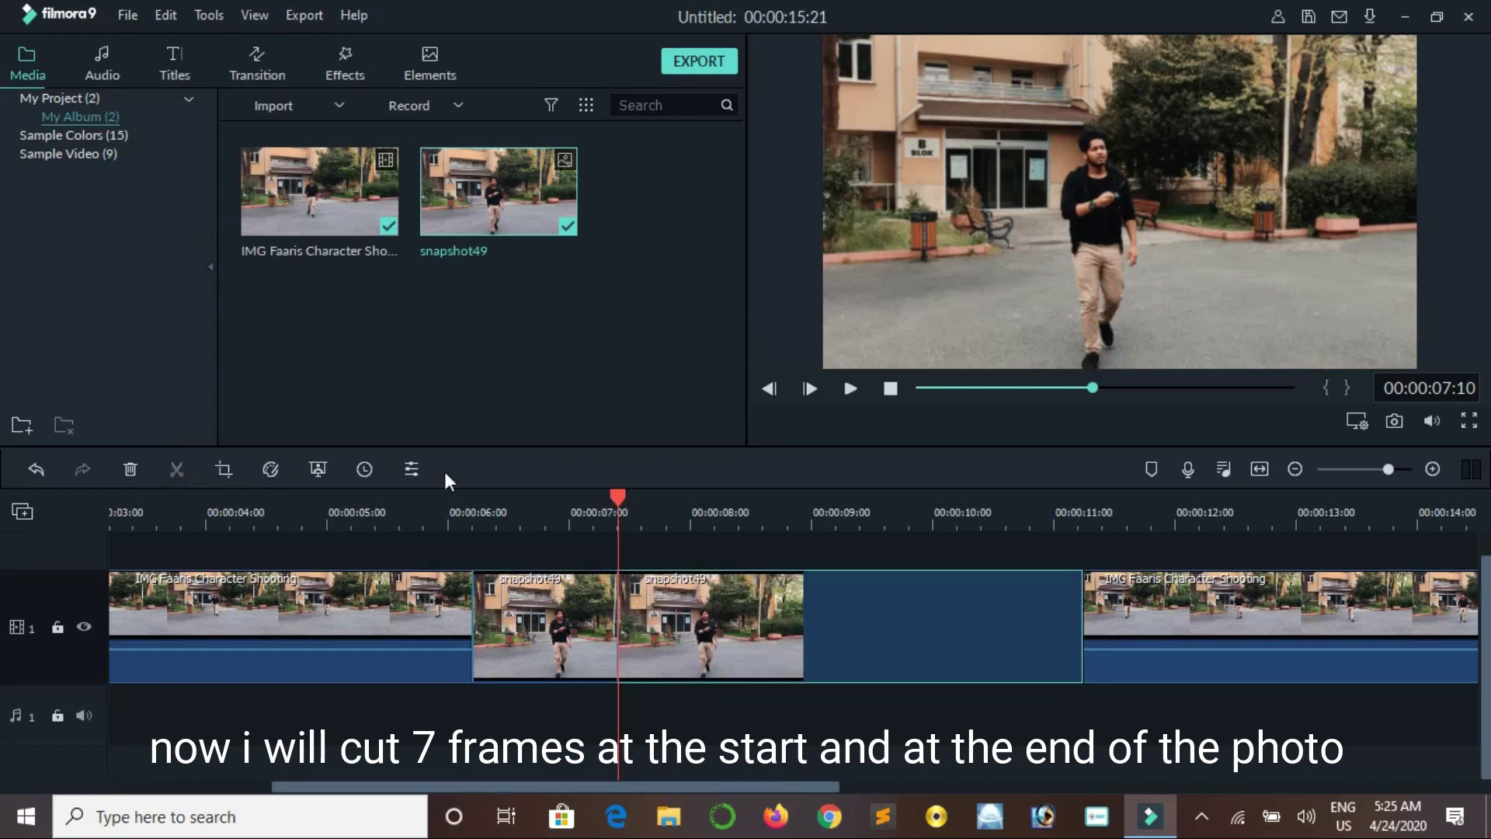
drag(618, 495, 935, 598)
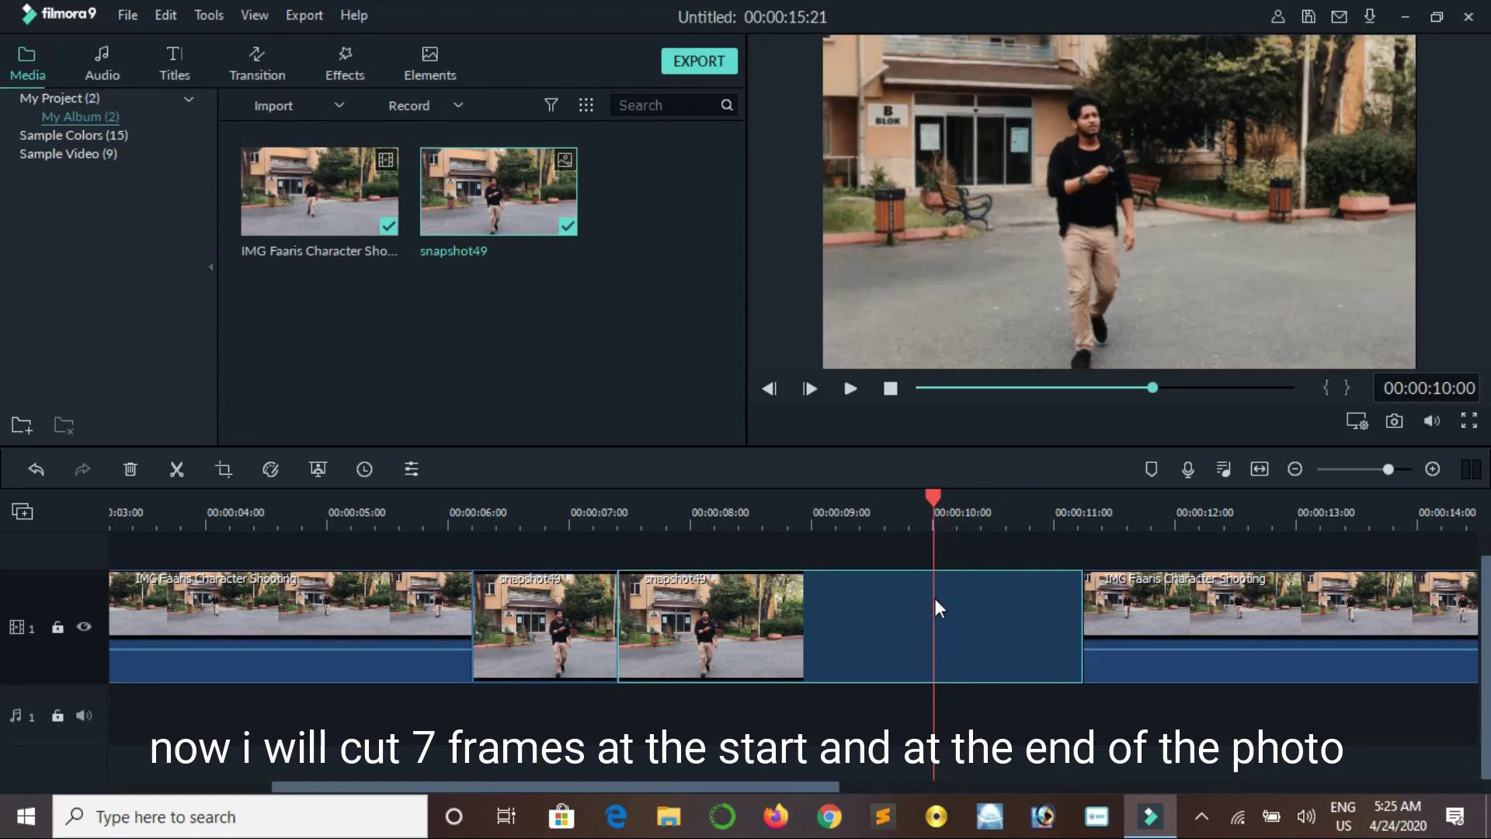
click(177, 469)
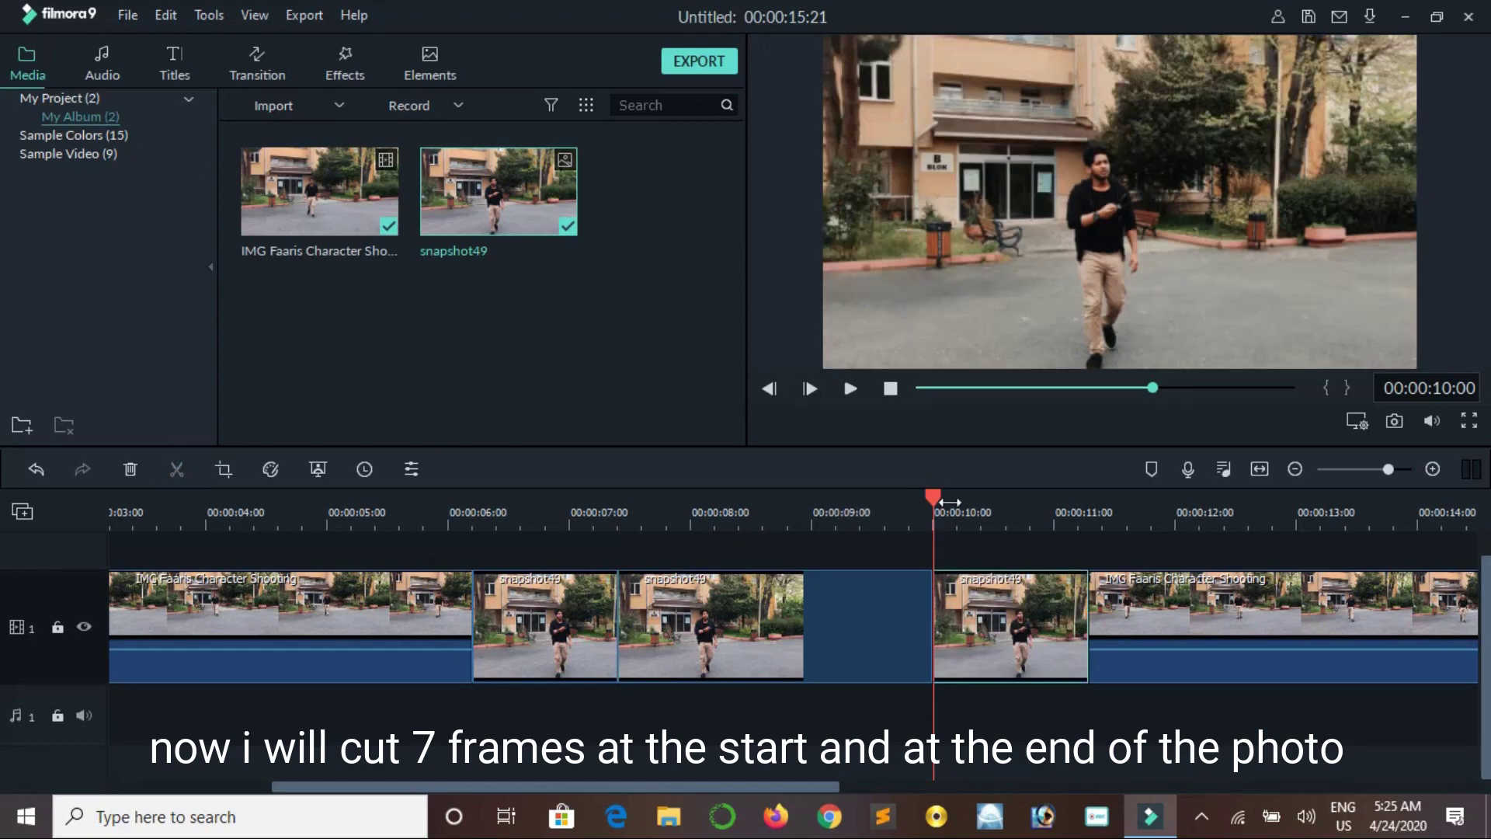
drag(935, 500, 598, 567)
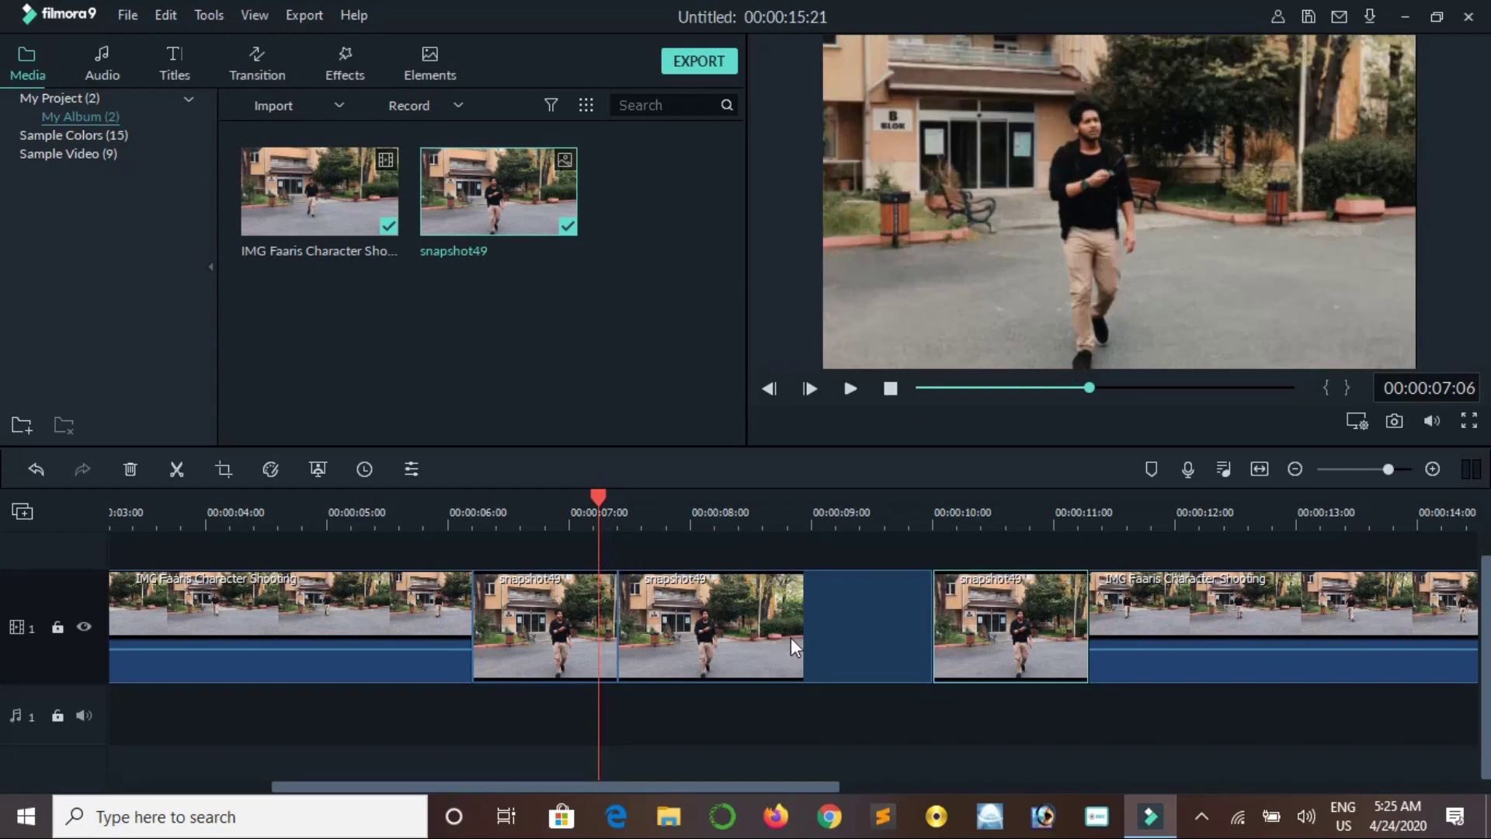
click(791, 640)
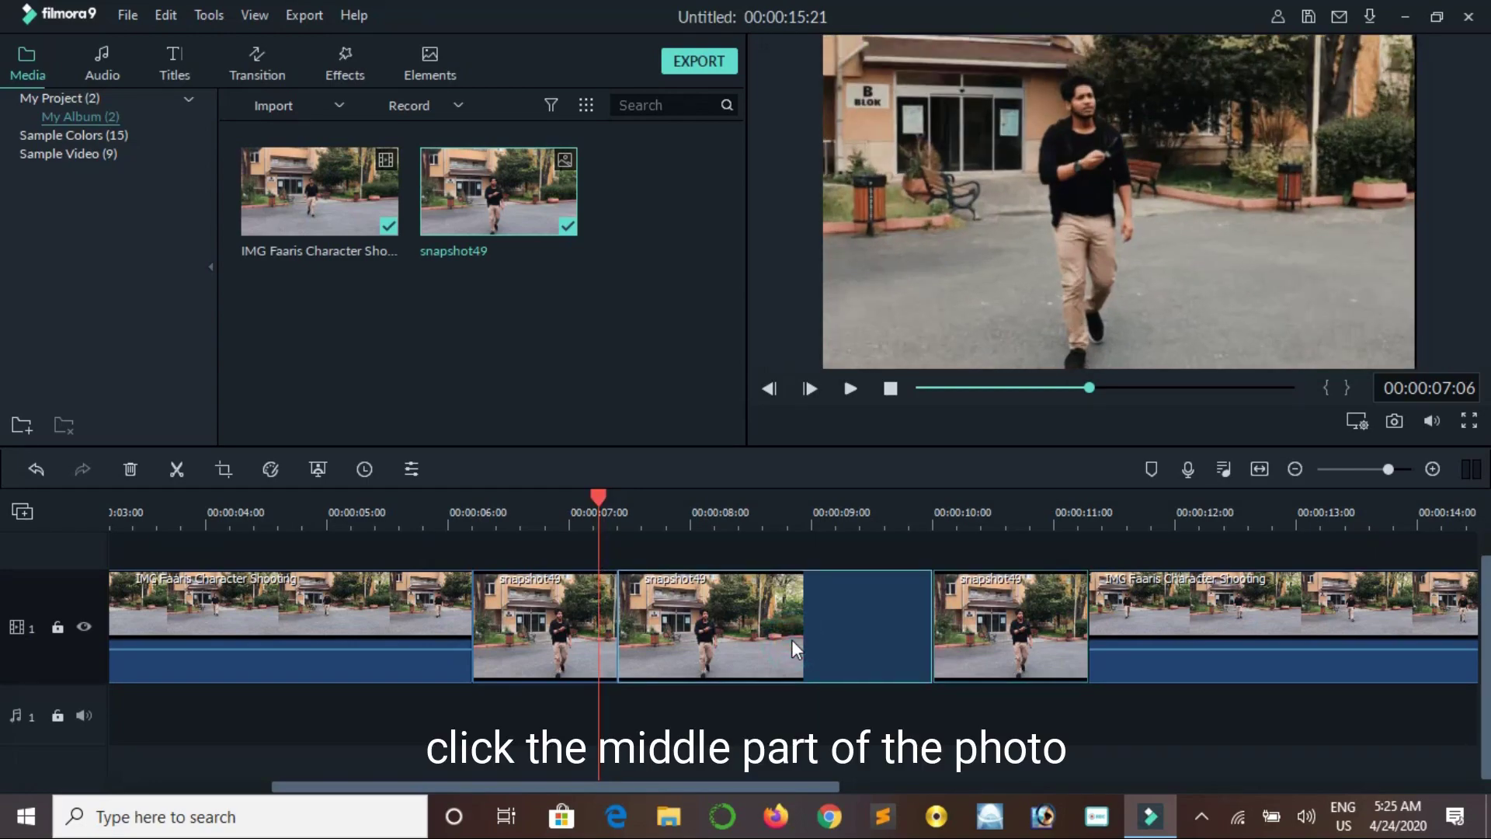
Swap the middle piece's Pan & Zoom start and end areas and apply it from the Crop tab
click(220, 471)
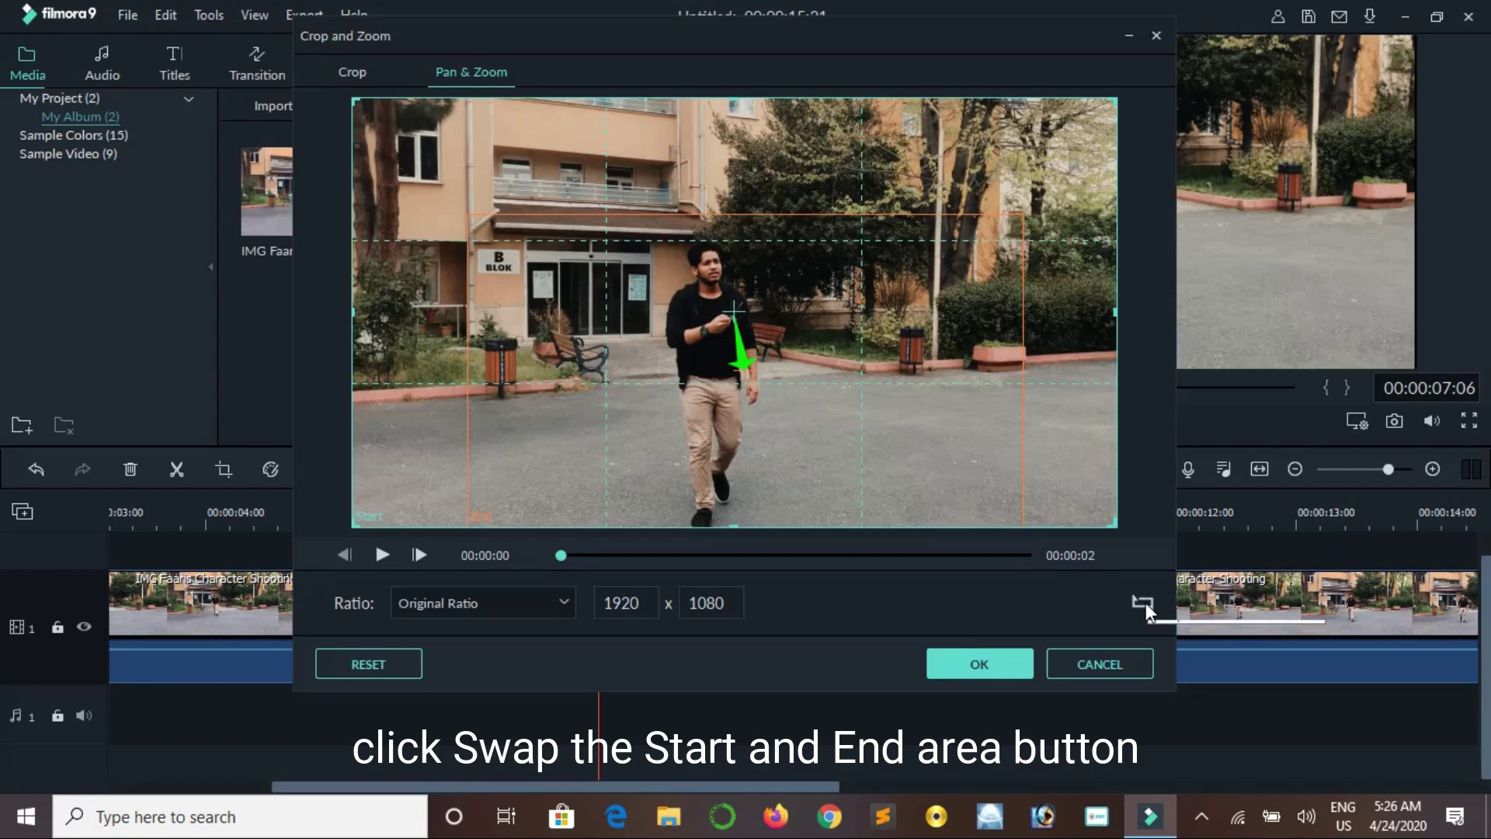
click(1142, 604)
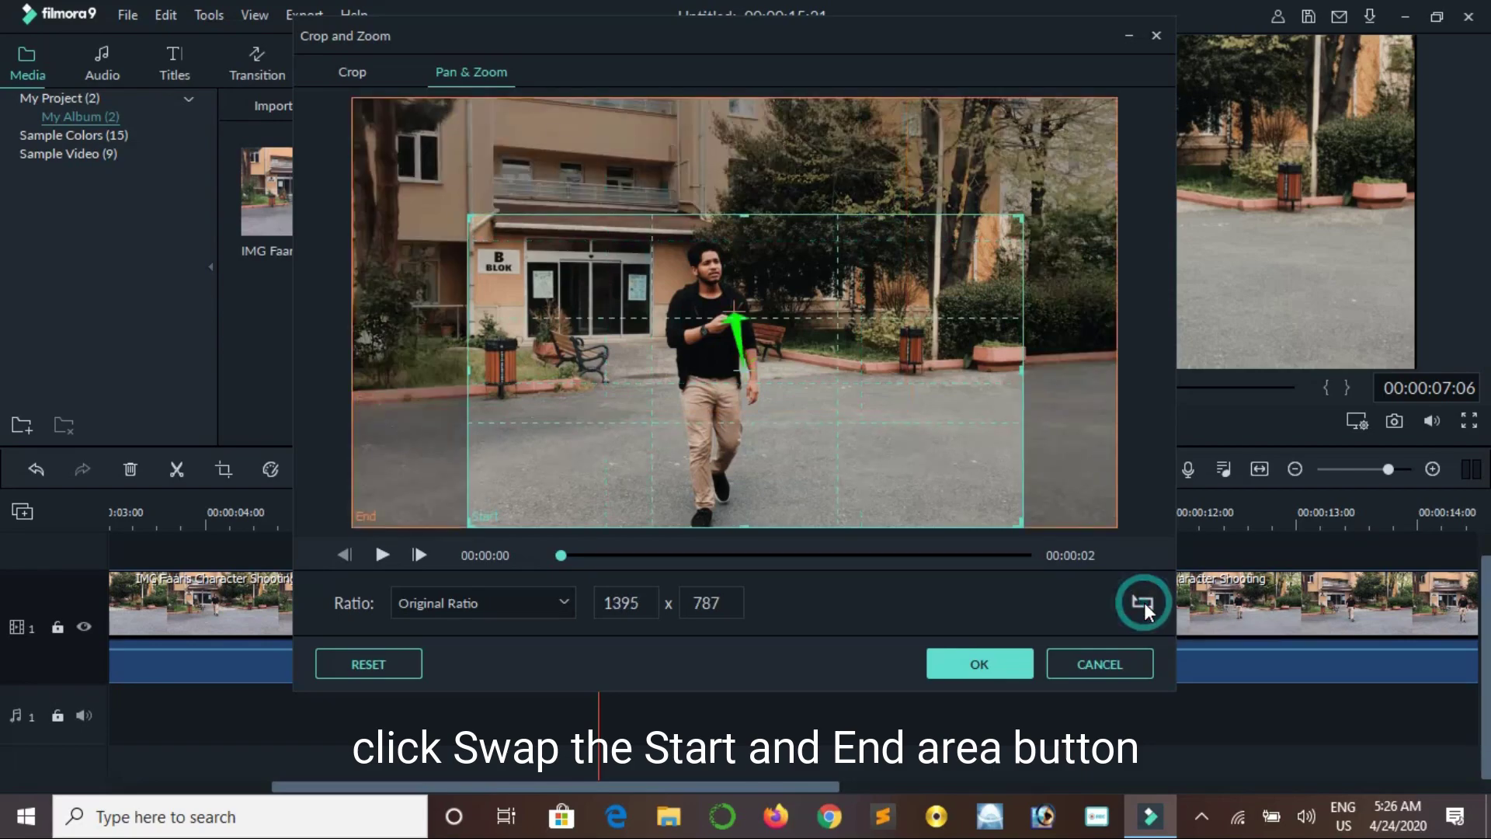
click(352, 71)
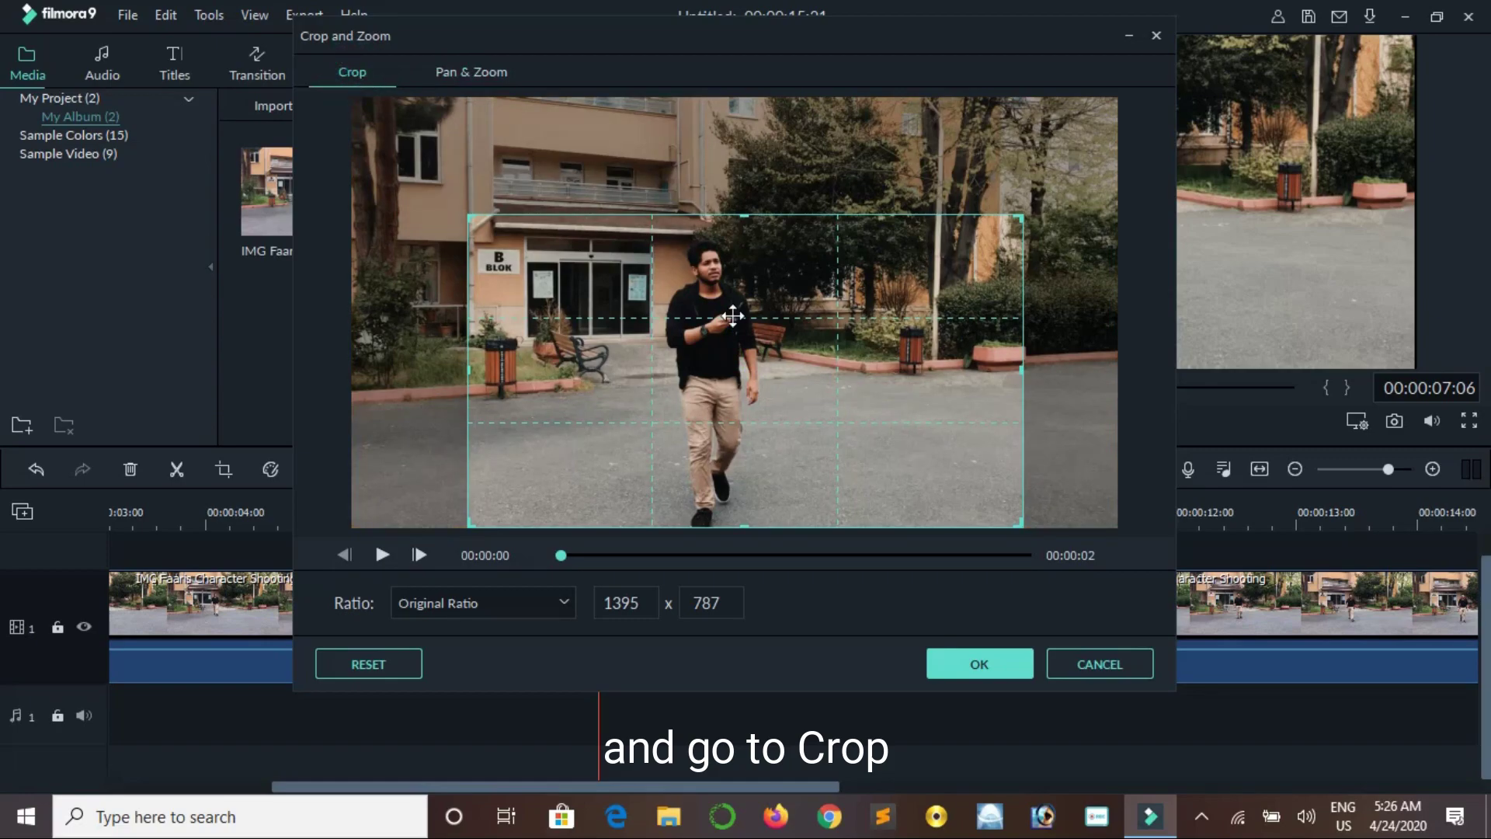
click(949, 660)
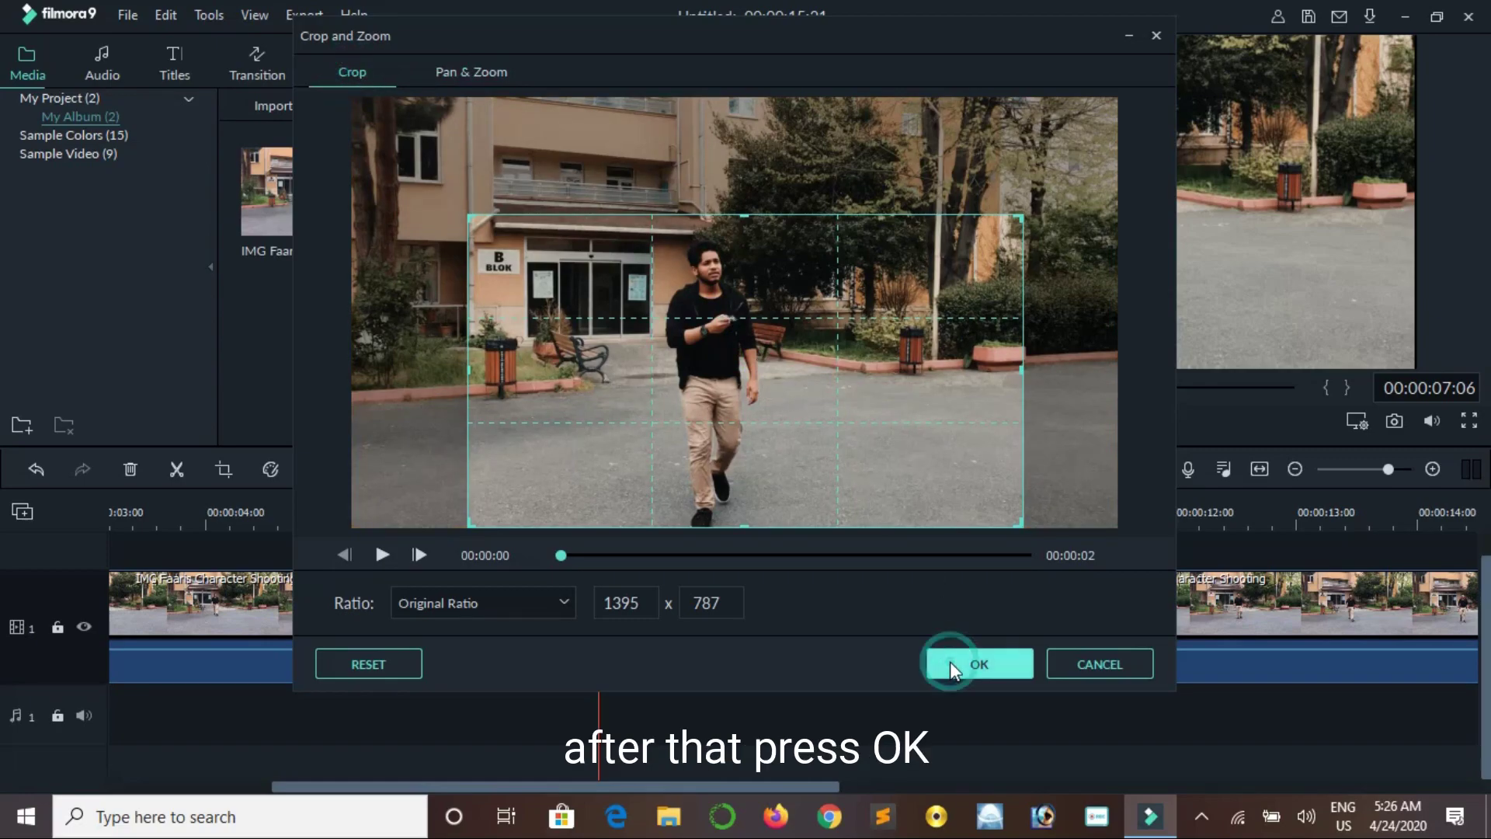
click(979, 640)
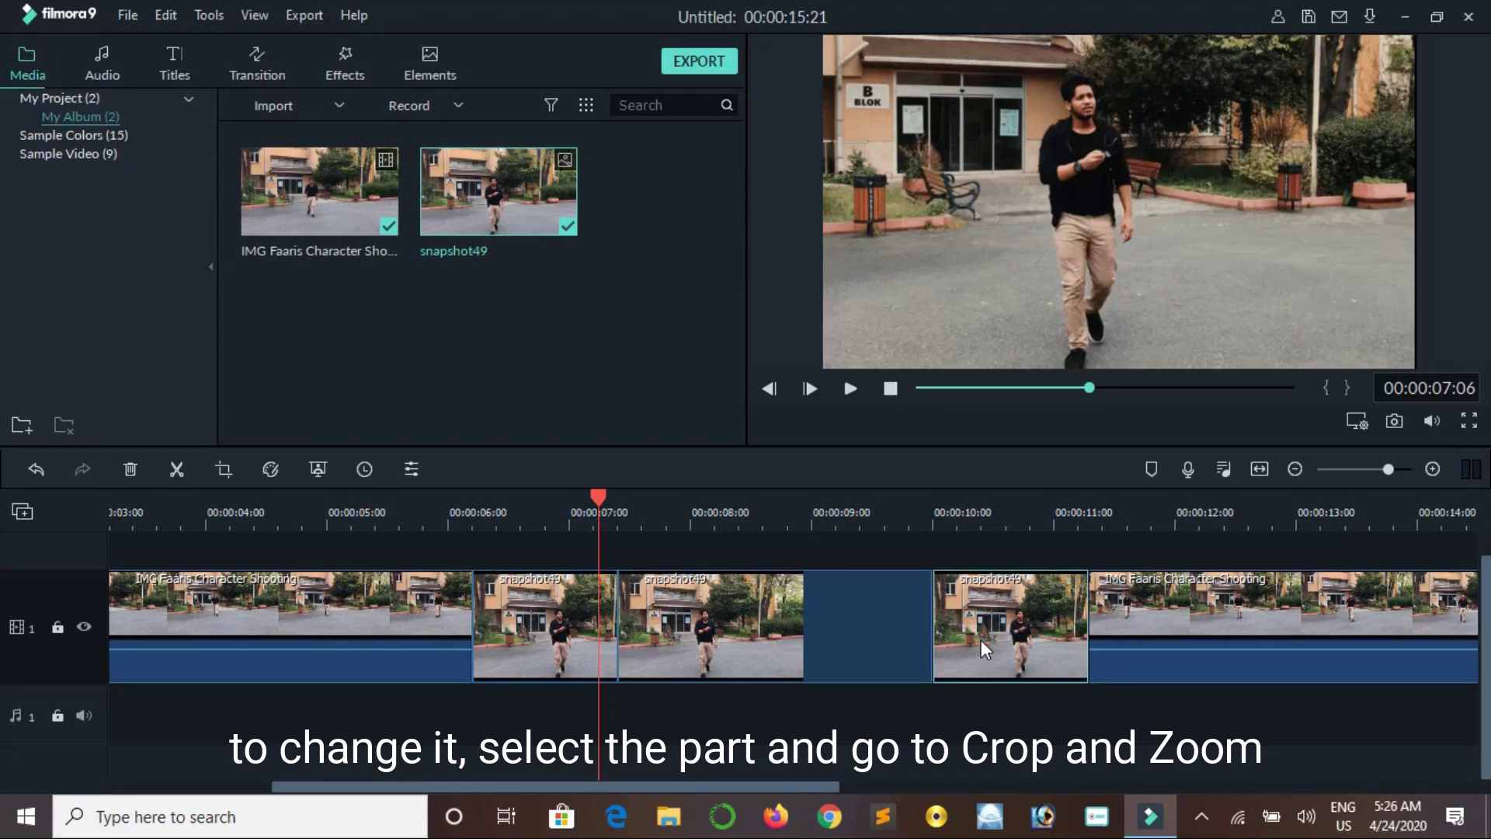
Swap the Pan & Zoom start and end areas on the last snapshot49 piece
click(225, 469)
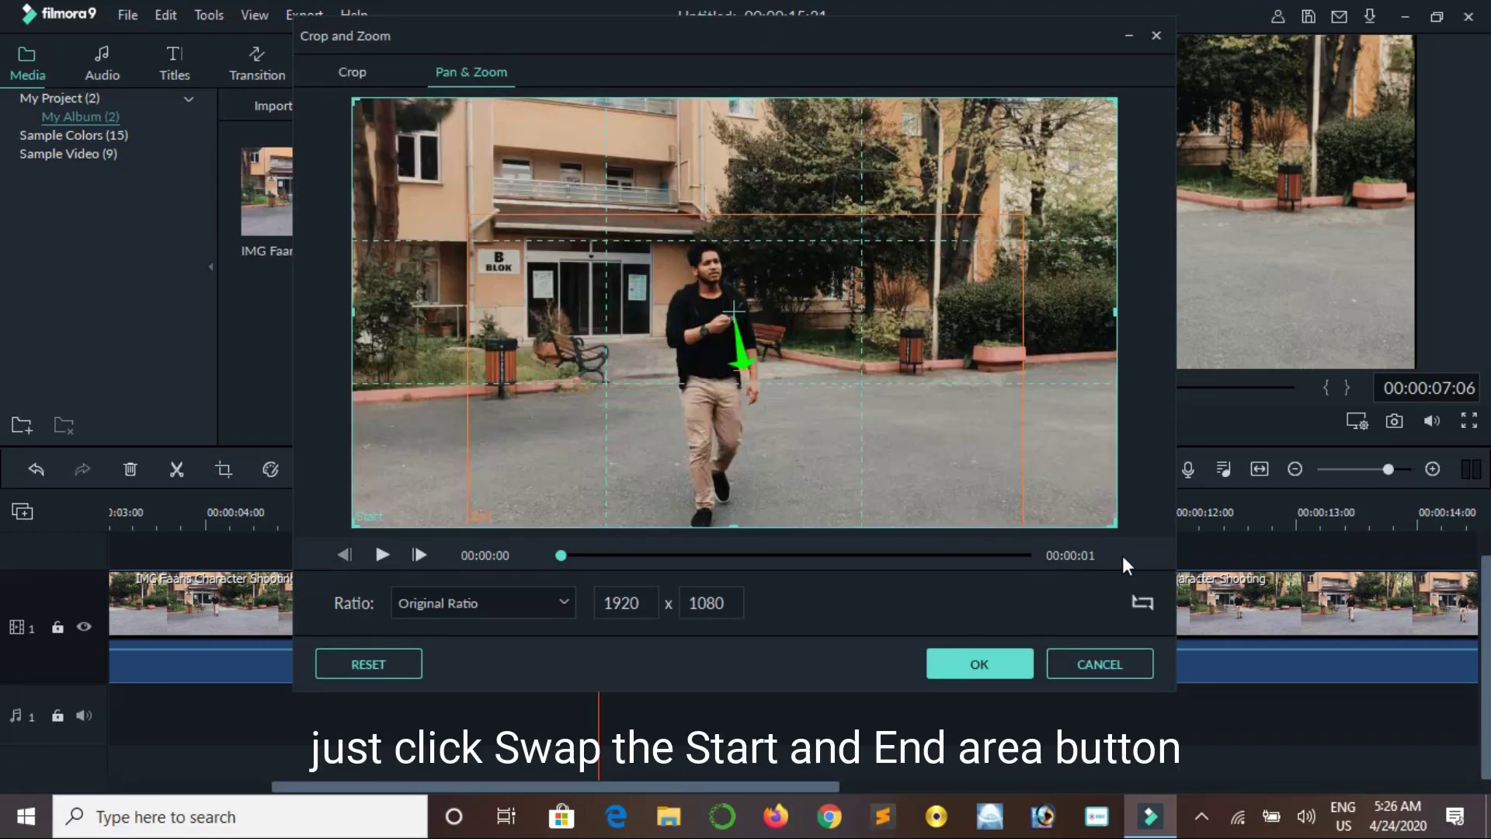
click(1140, 602)
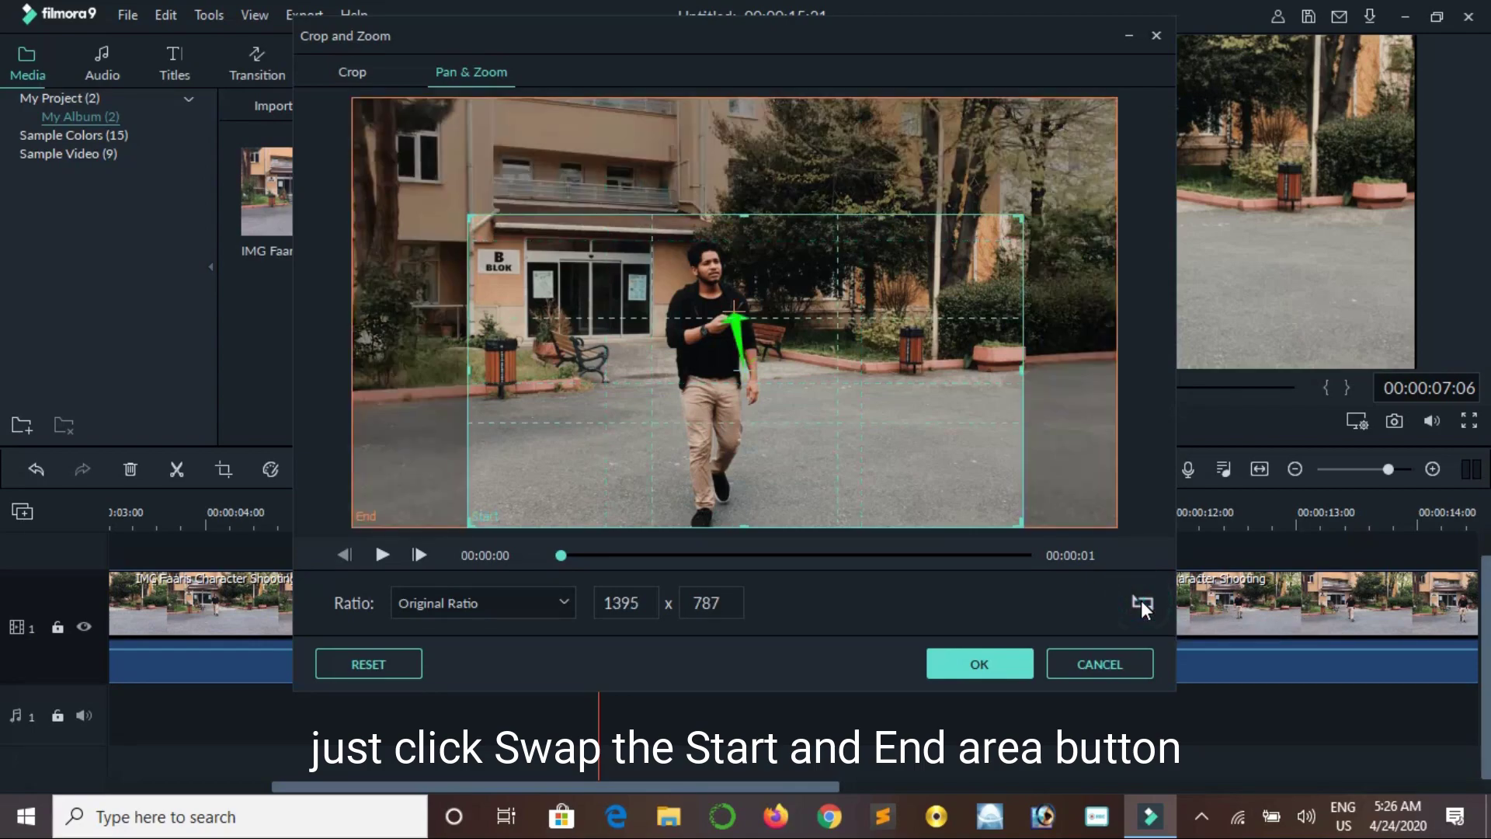
click(971, 662)
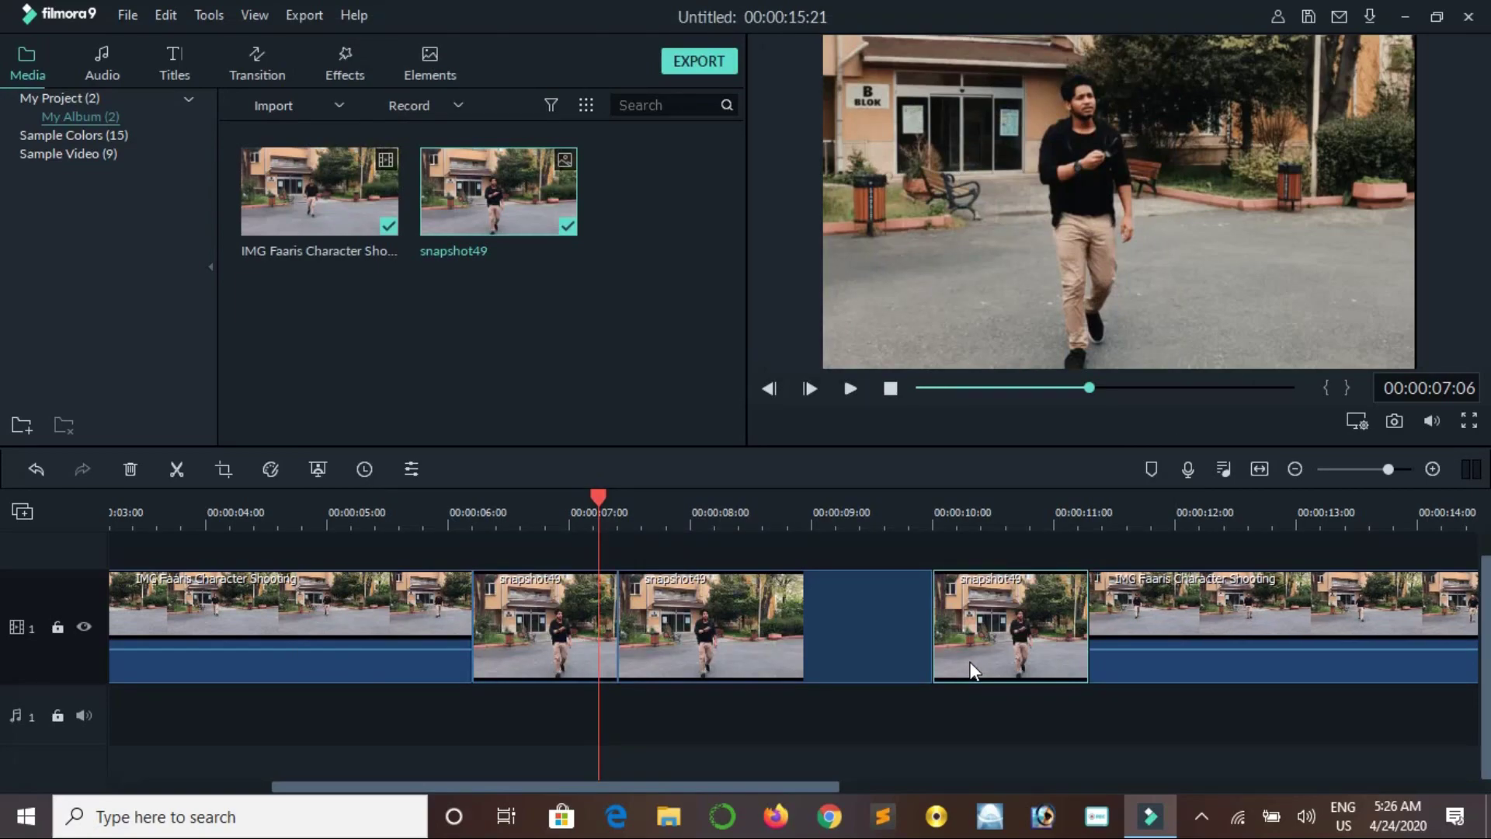
Play the edit back from 06:00 and pause after the freeze-frame section
drag(598, 497, 449, 505)
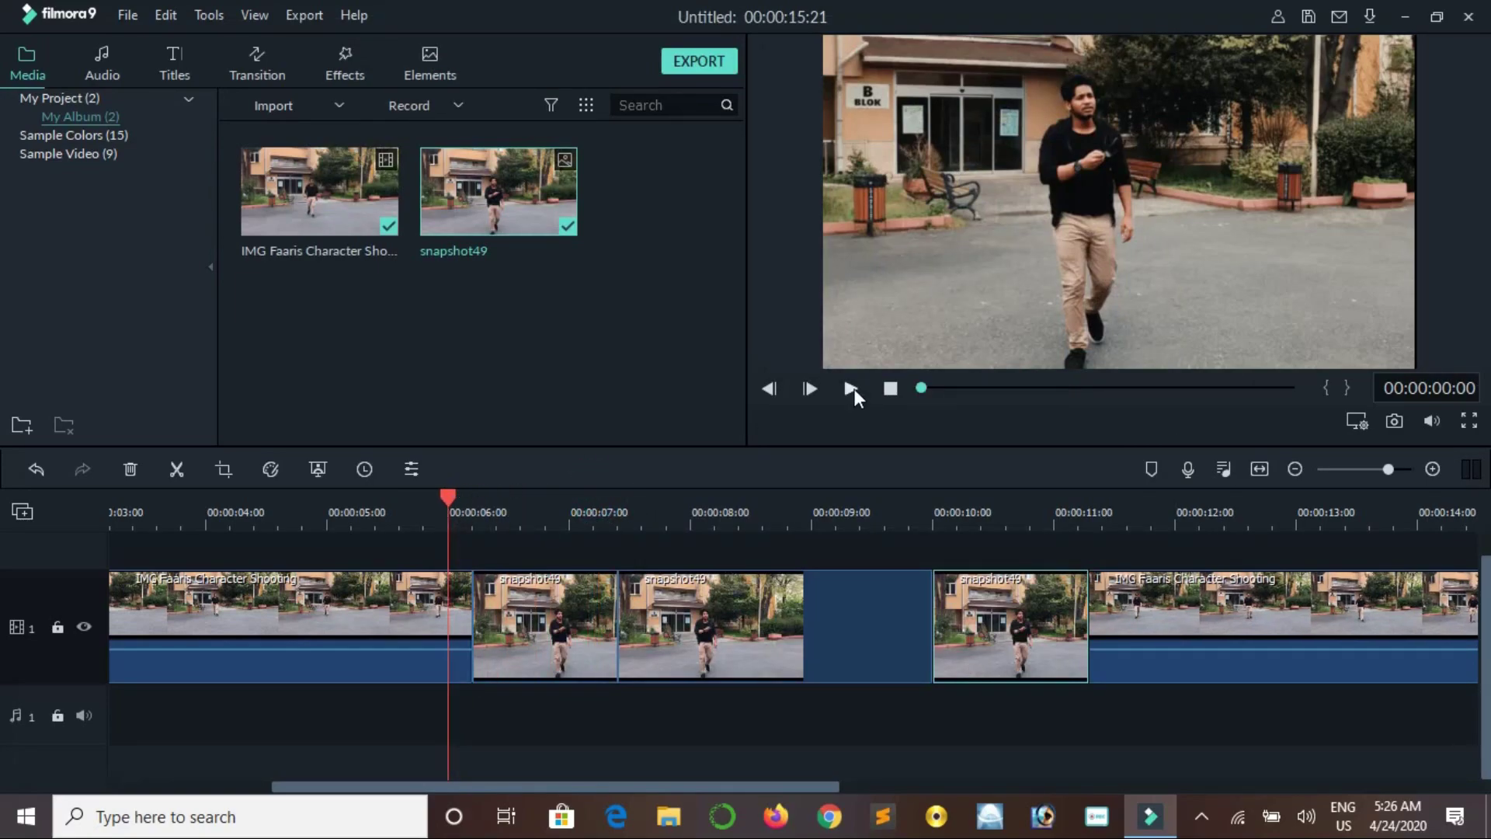
click(845, 385)
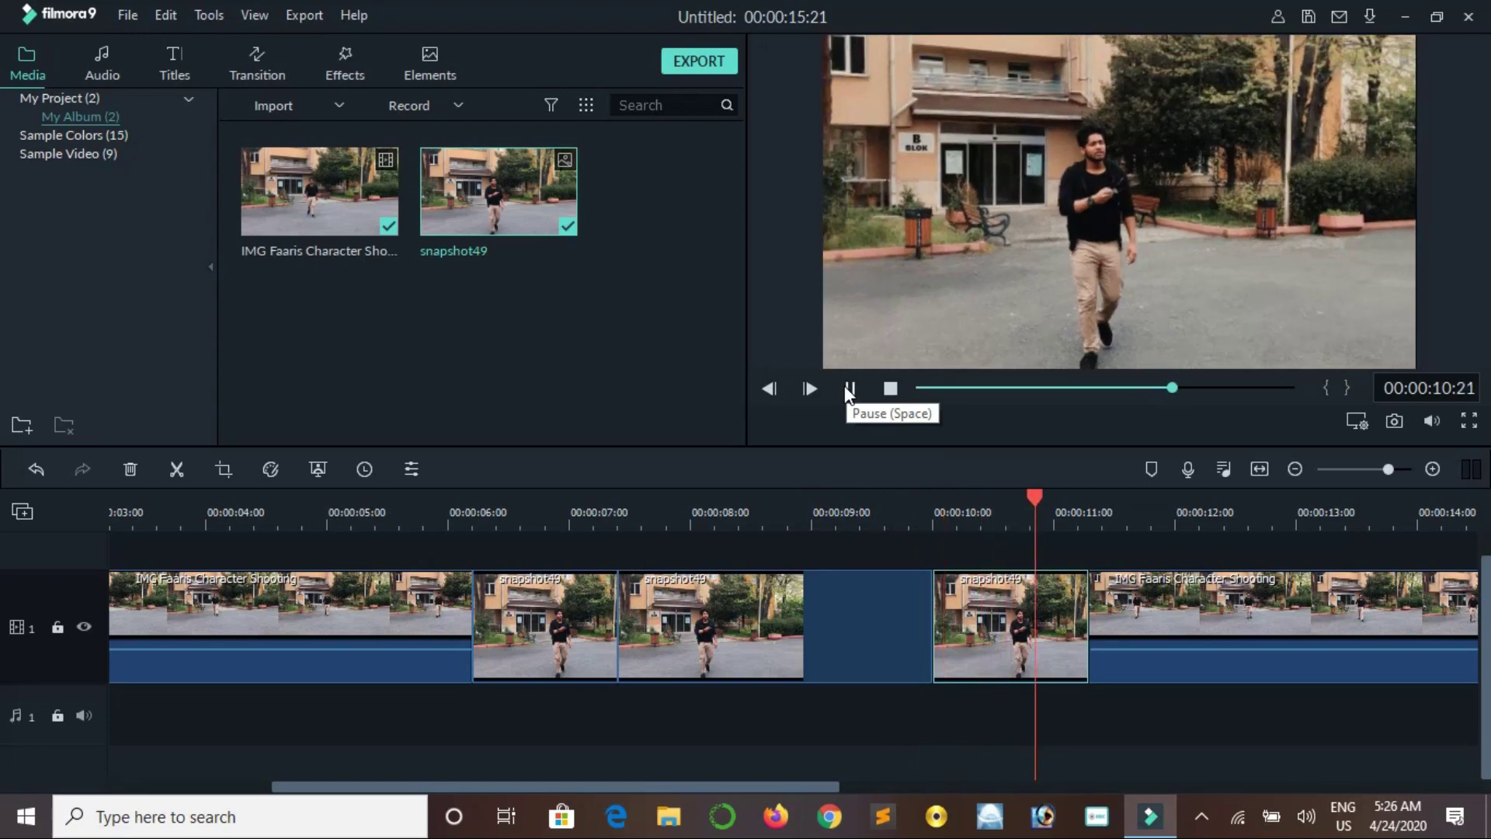
click(847, 386)
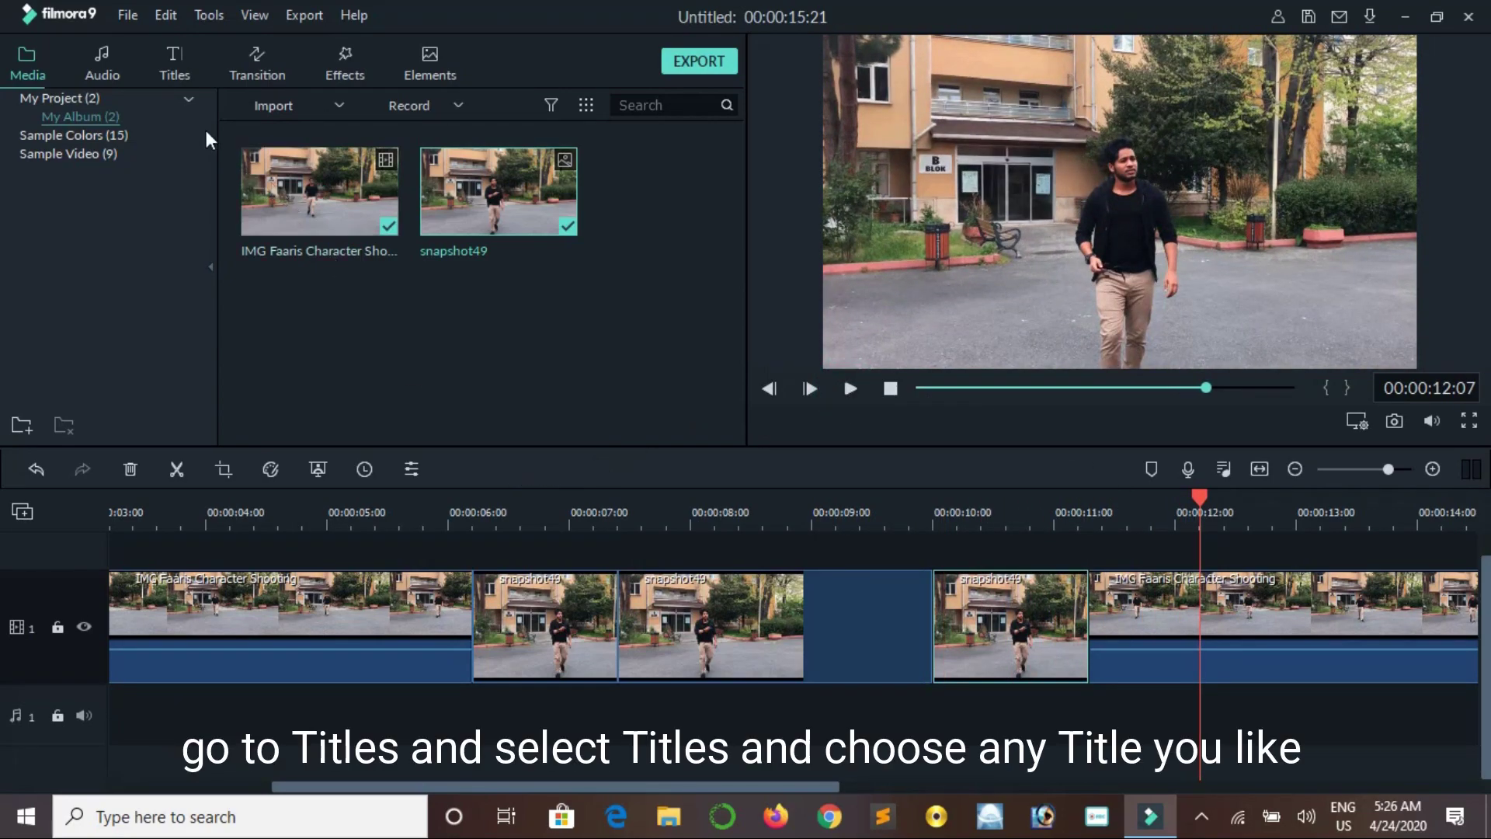
Place Title 1 on track 2 above the middle photo piece, trimmed to end at 10:00
click(176, 59)
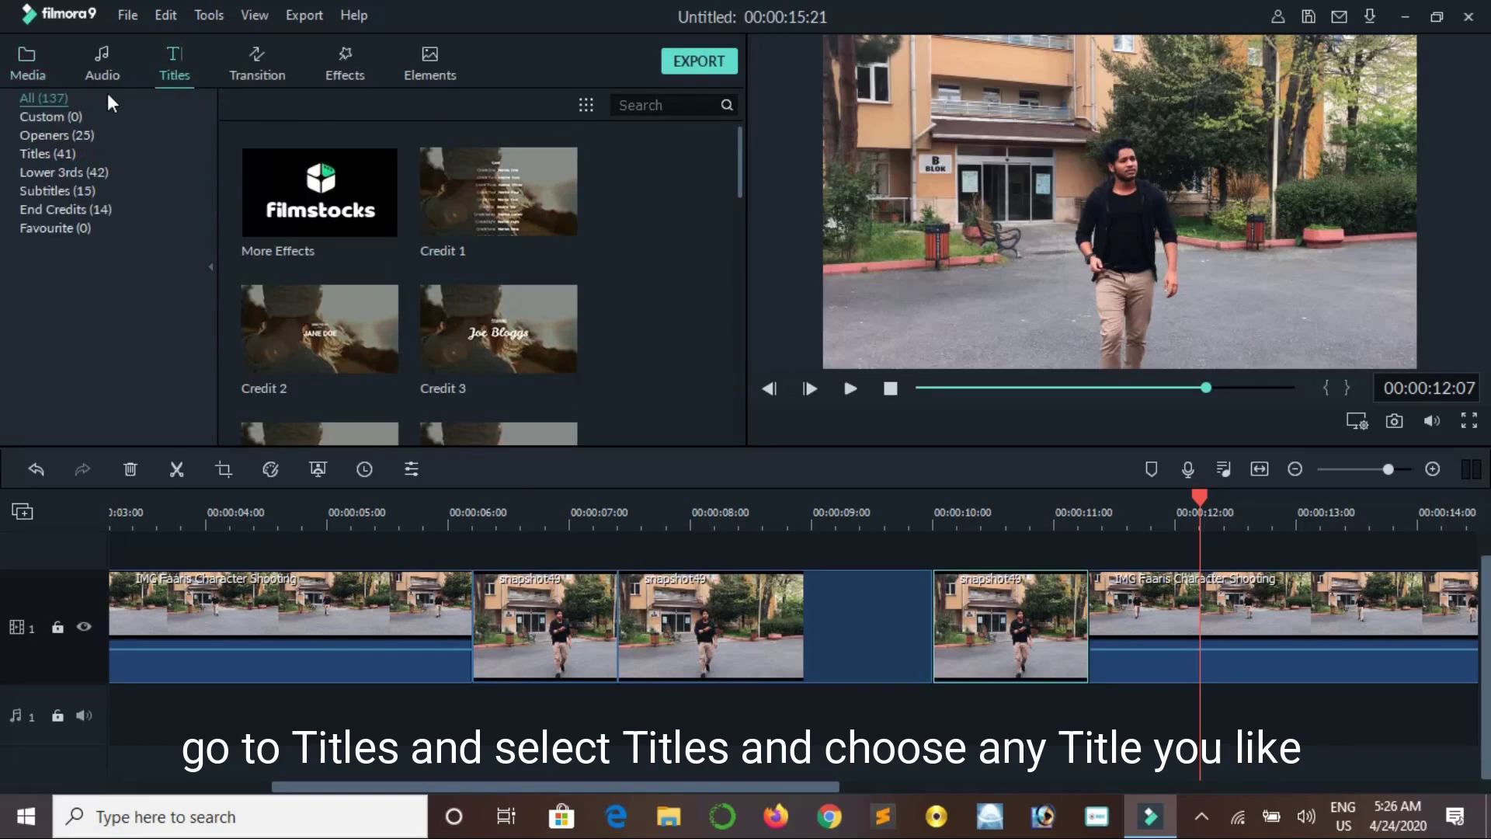
click(49, 153)
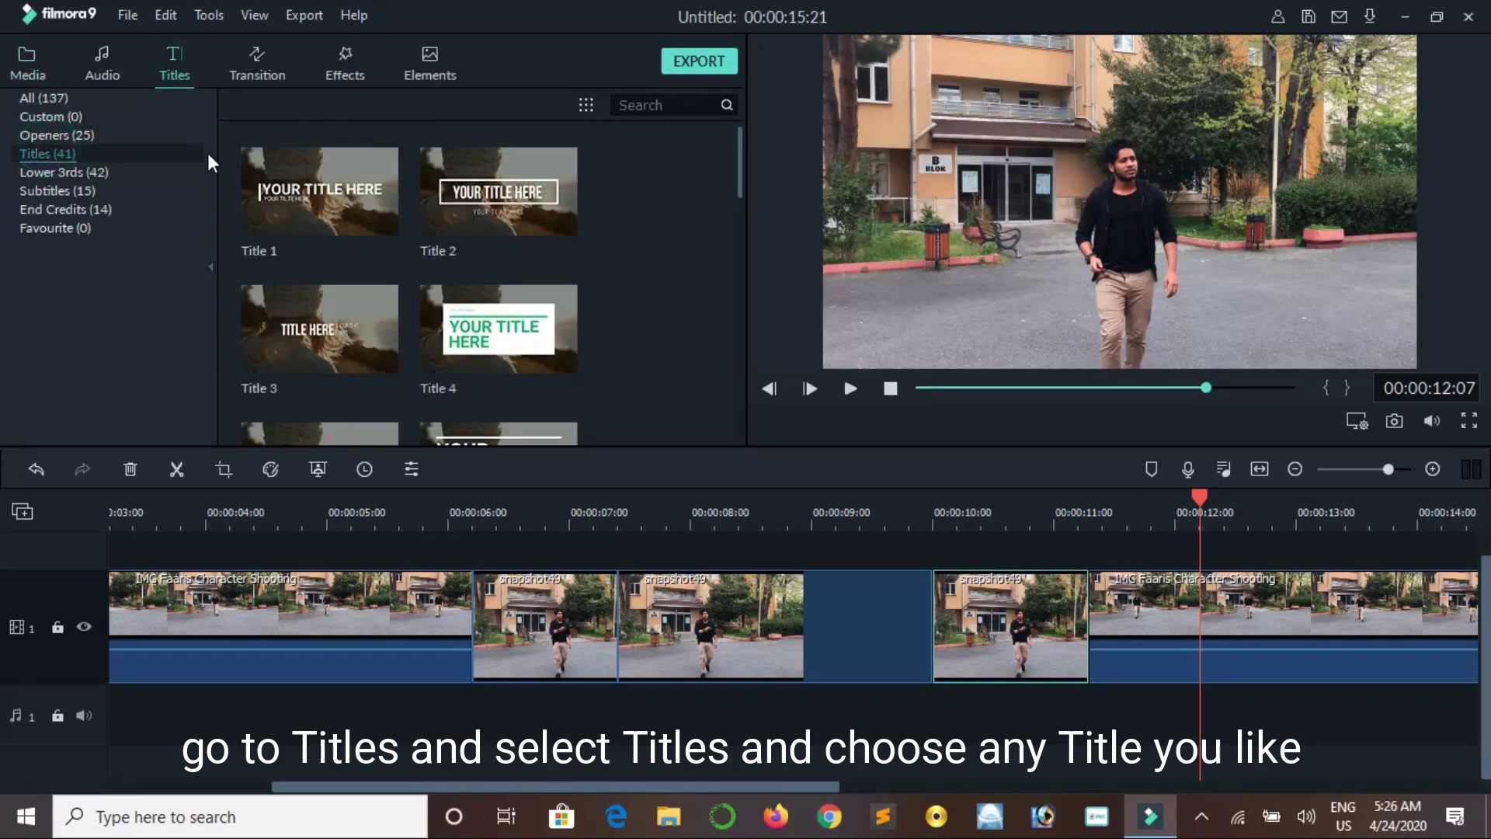
drag(379, 197, 651, 547)
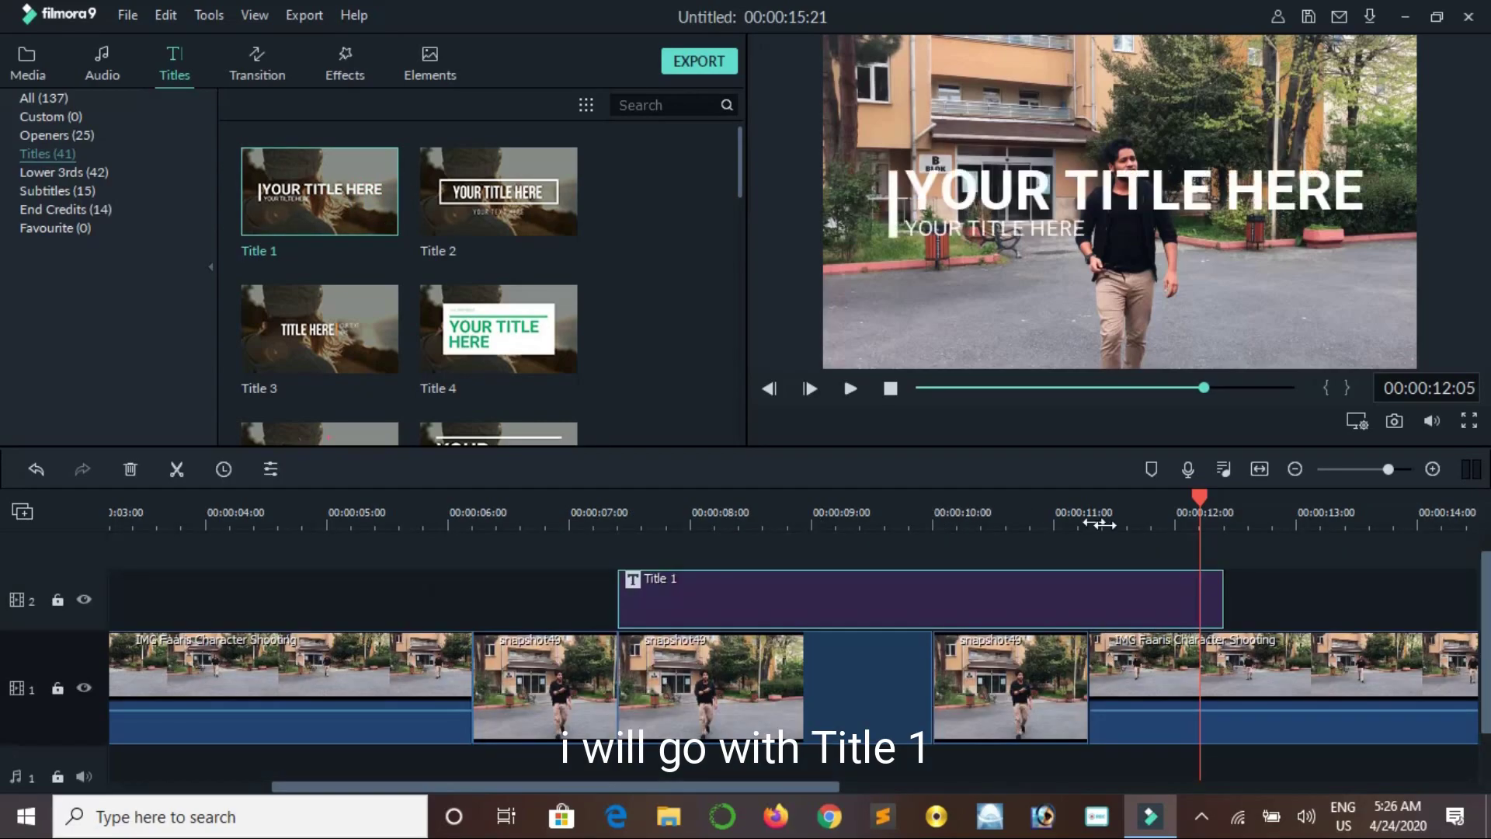
drag(1221, 604, 931, 600)
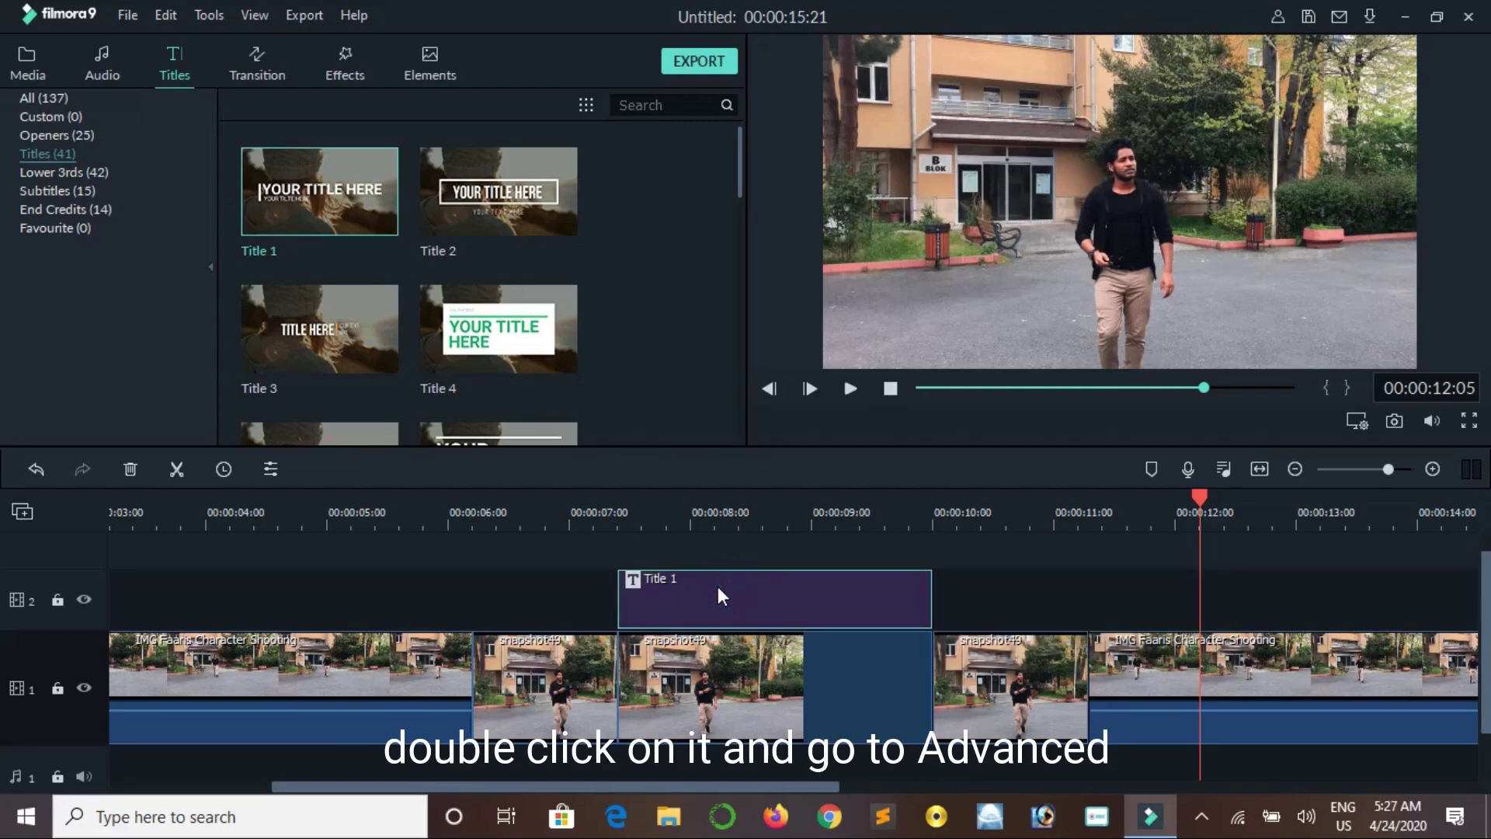
In Advanced Text Edit, delete the title's small second line and the vertical bar
double_click(721, 595)
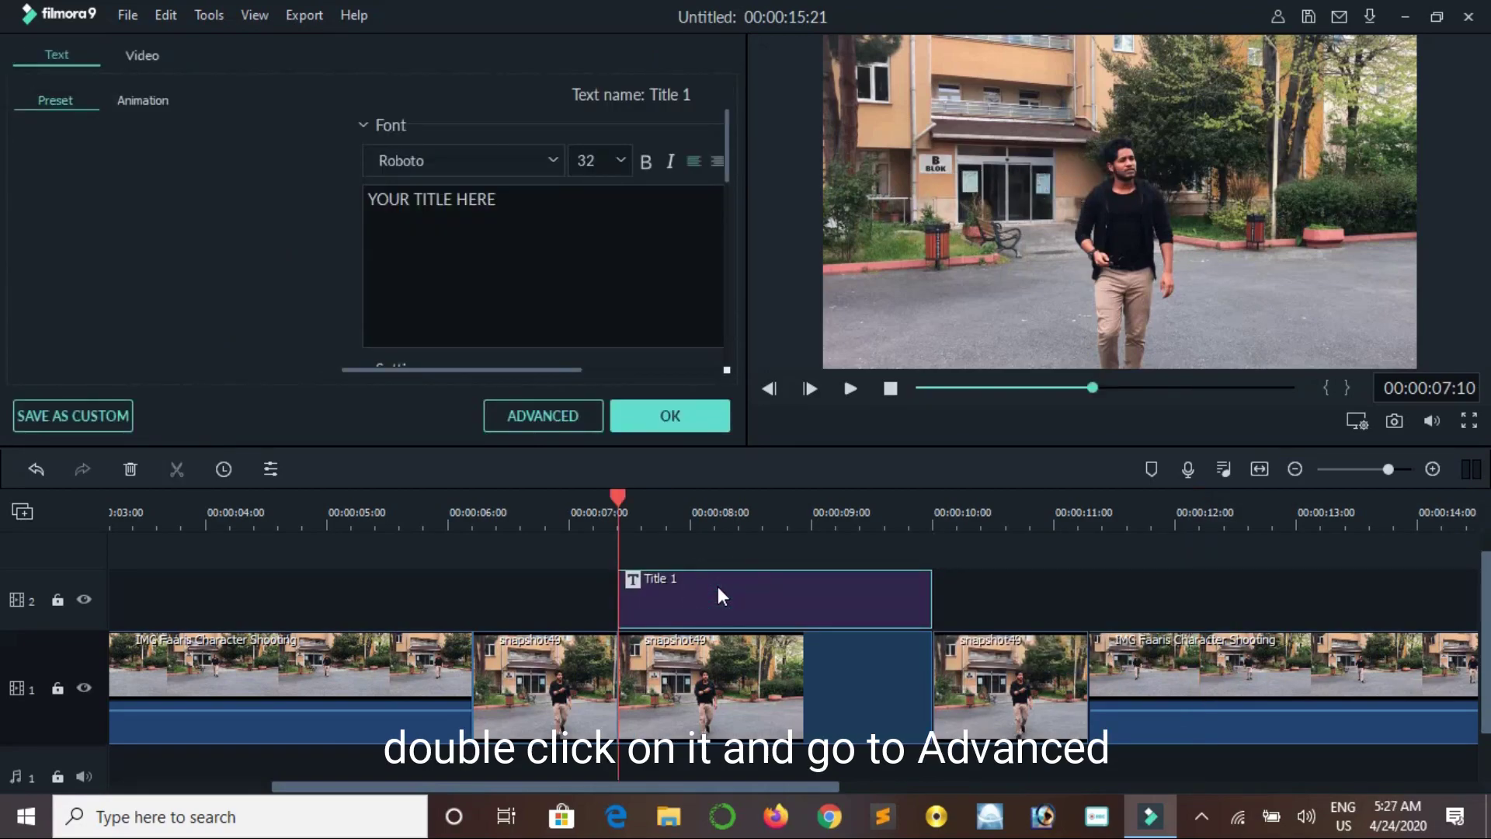
click(558, 415)
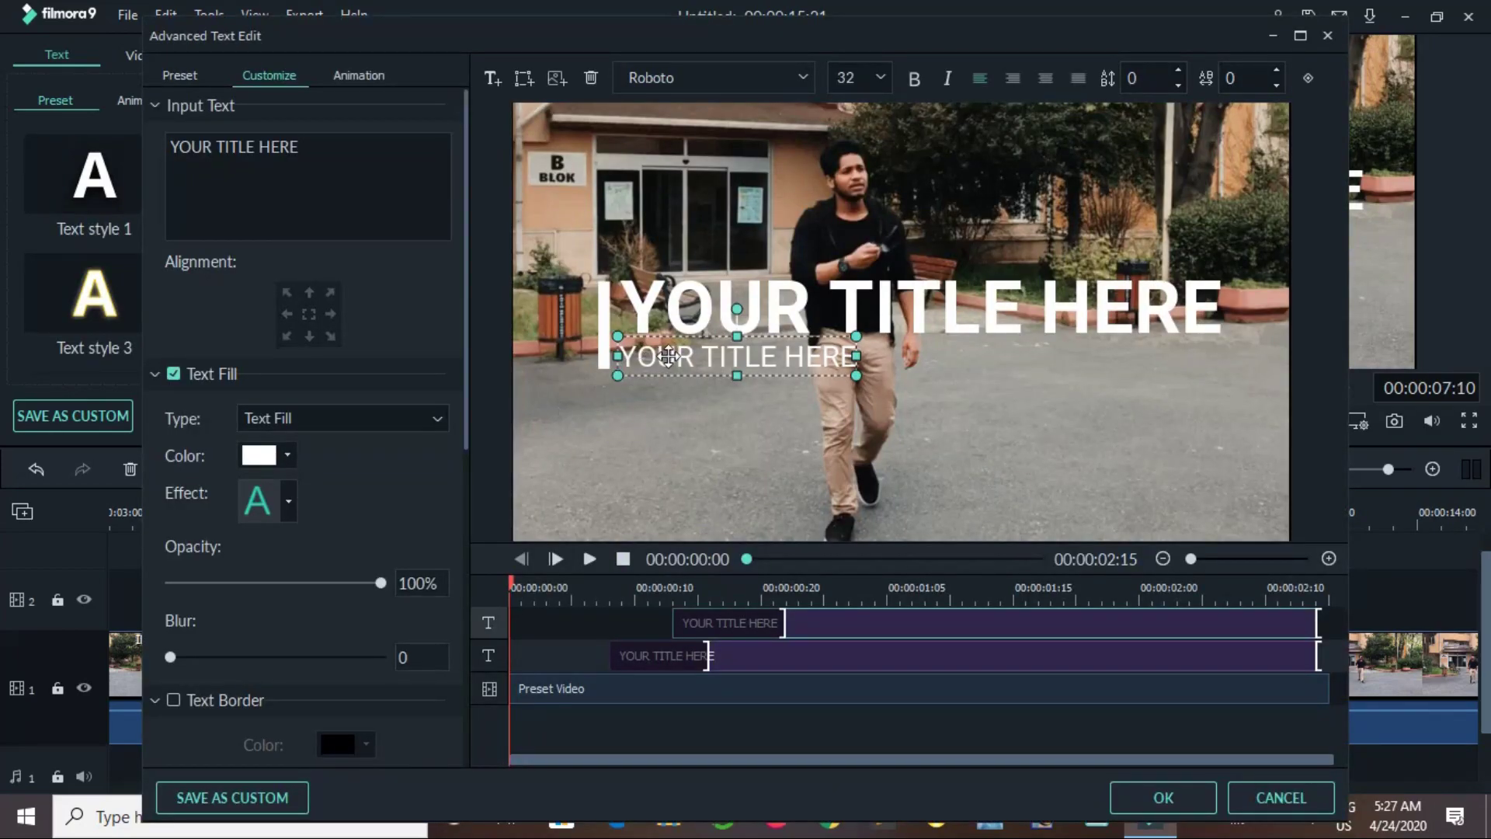
click(592, 79)
click(602, 289)
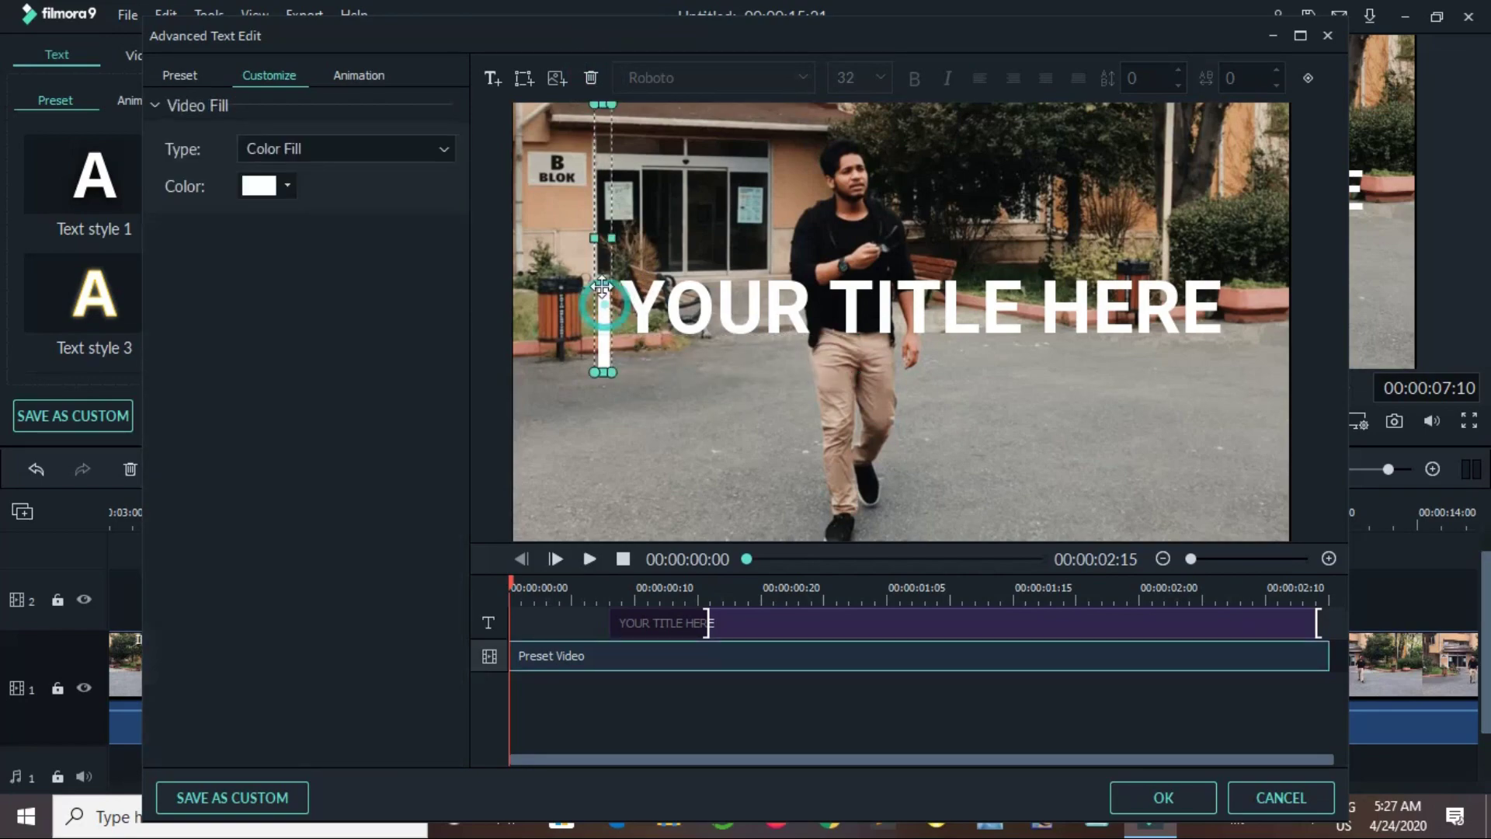
click(591, 78)
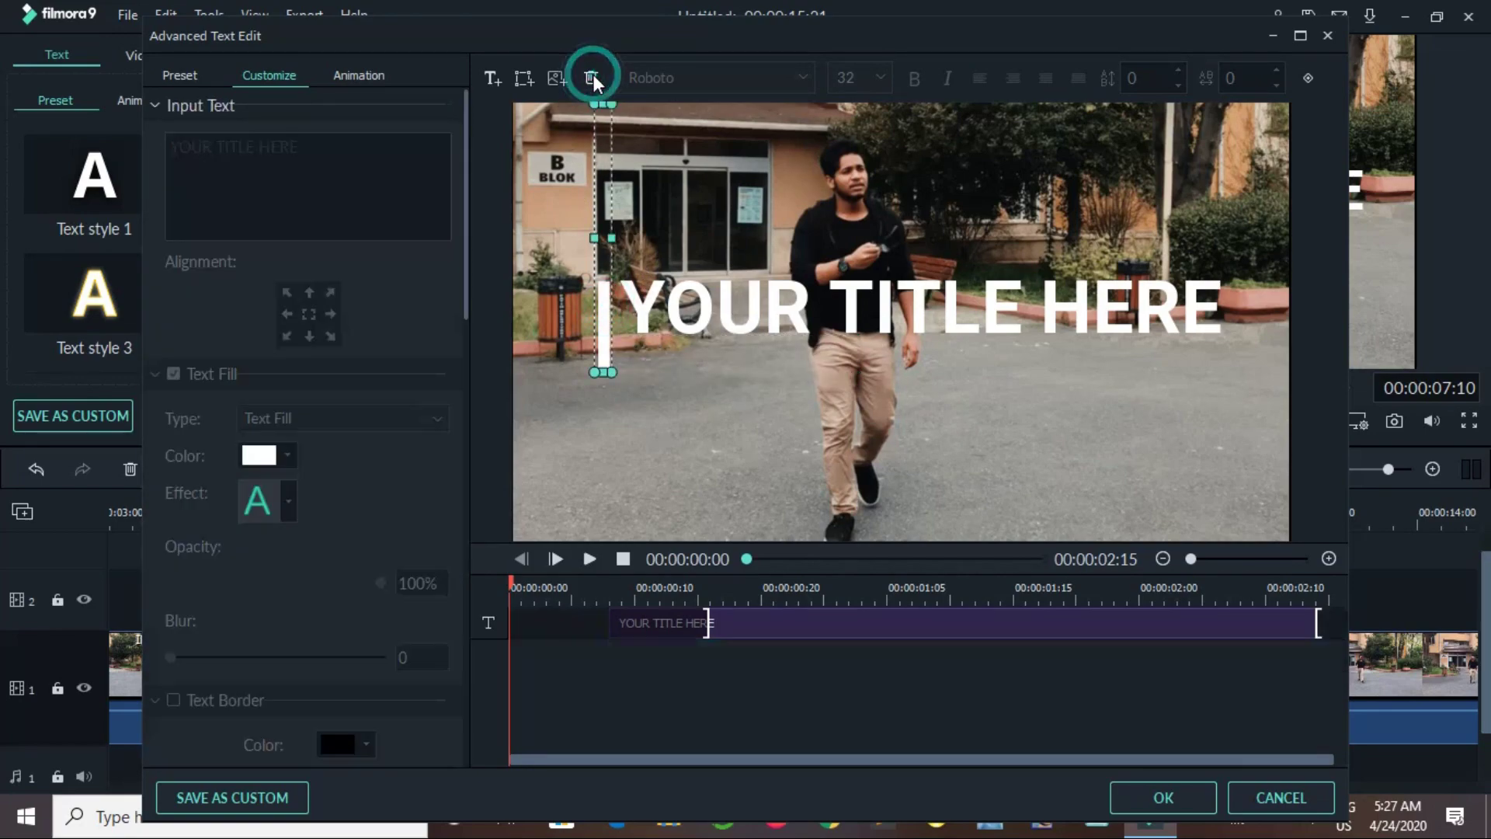
Replace the main title wording with the creator's name
click(704, 306)
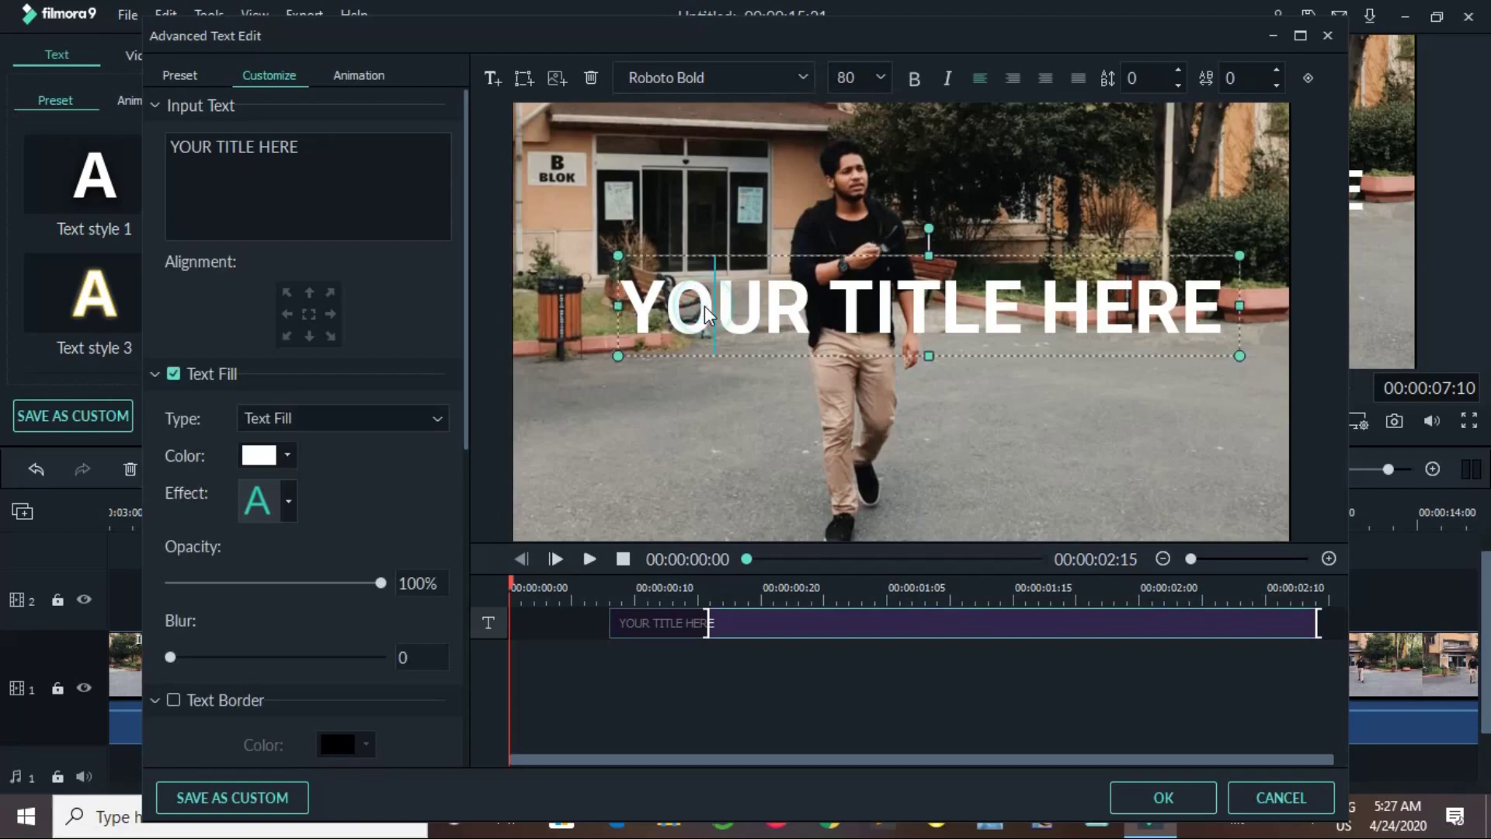
click(708, 313)
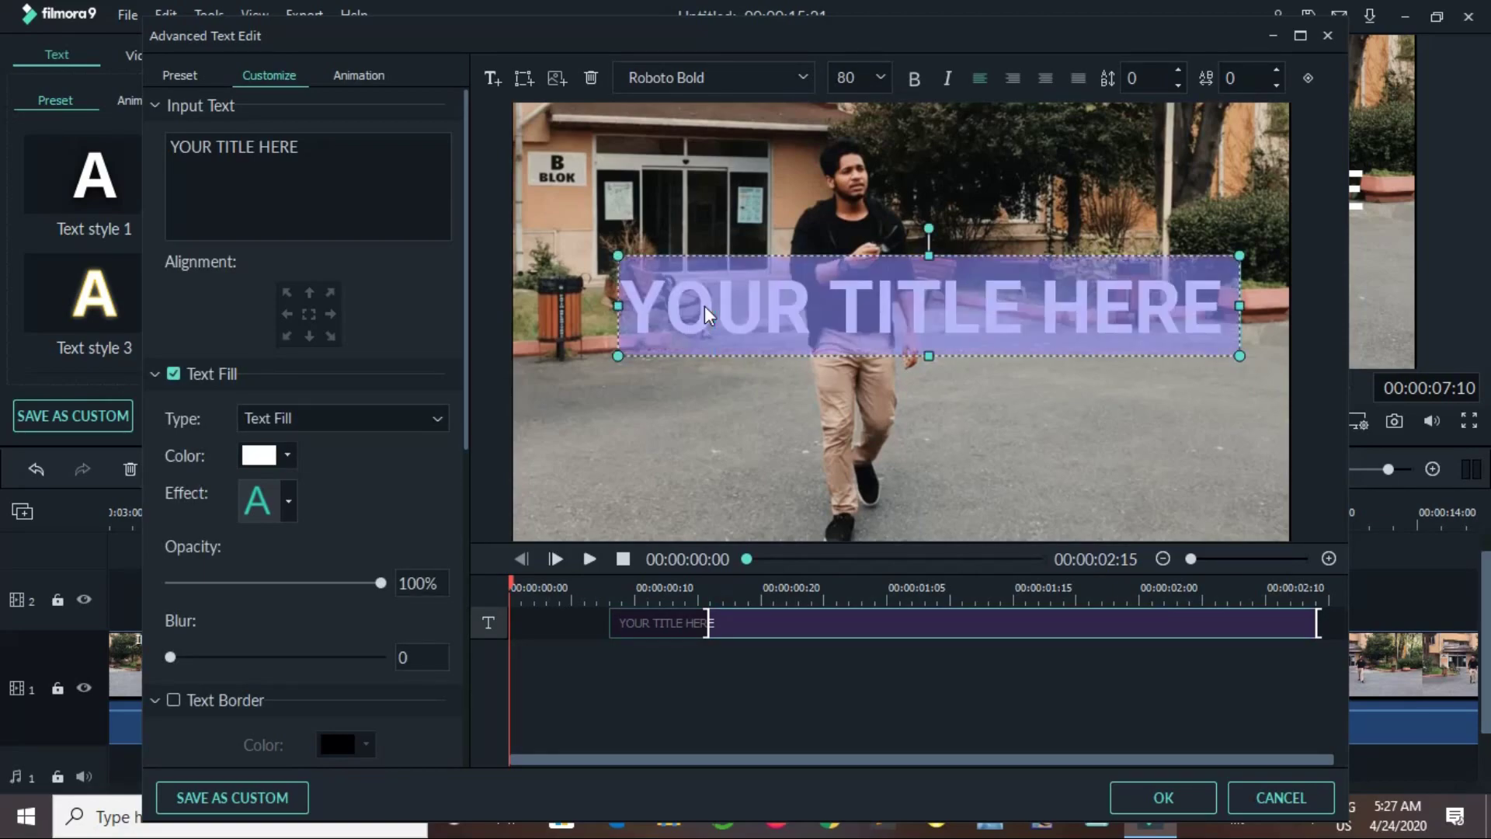
text(FAARIS OMAR)
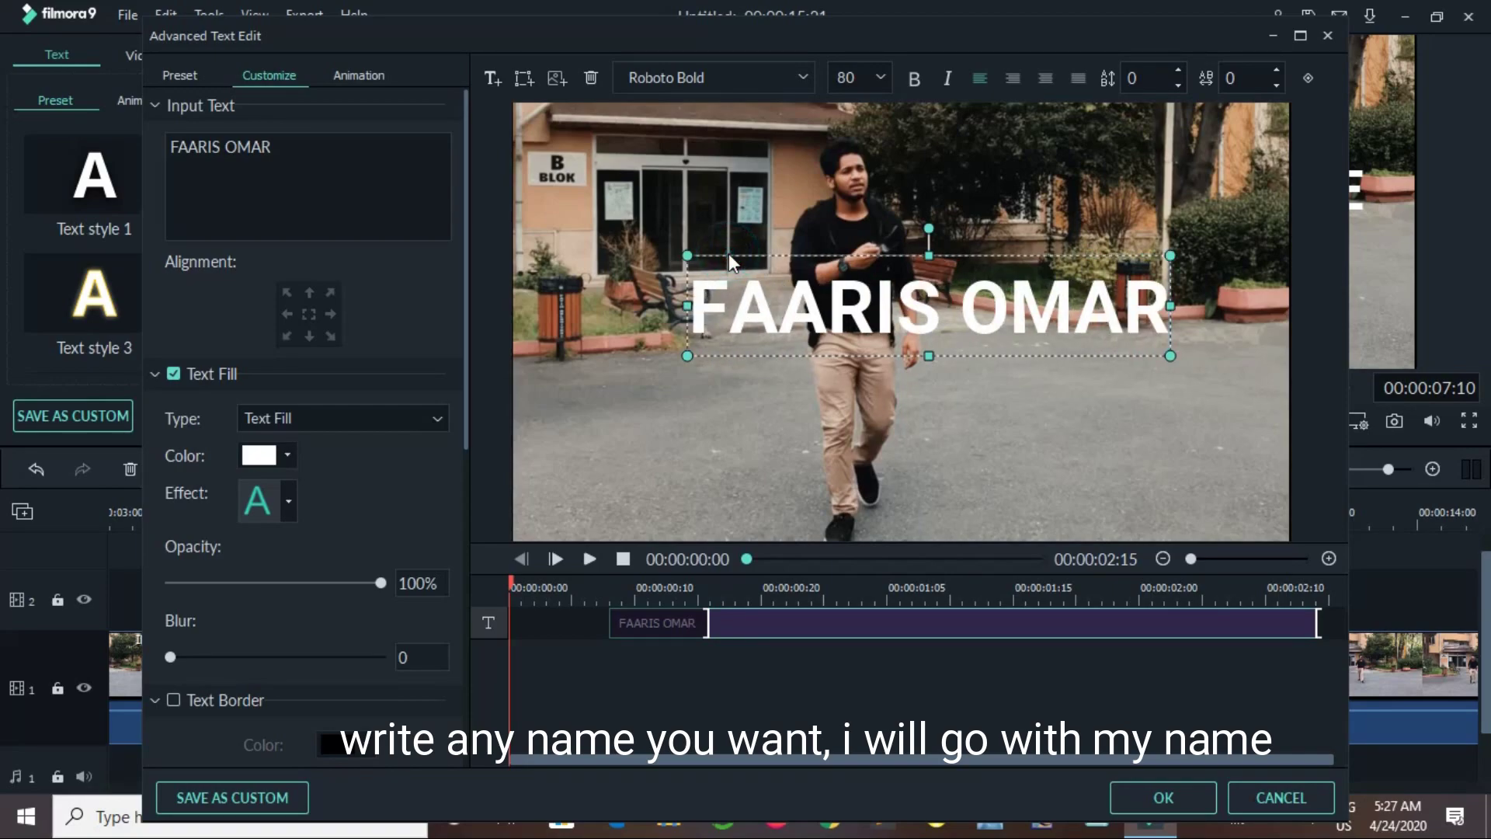
Set the title font to PT Serif Caption at size 20
click(729, 74)
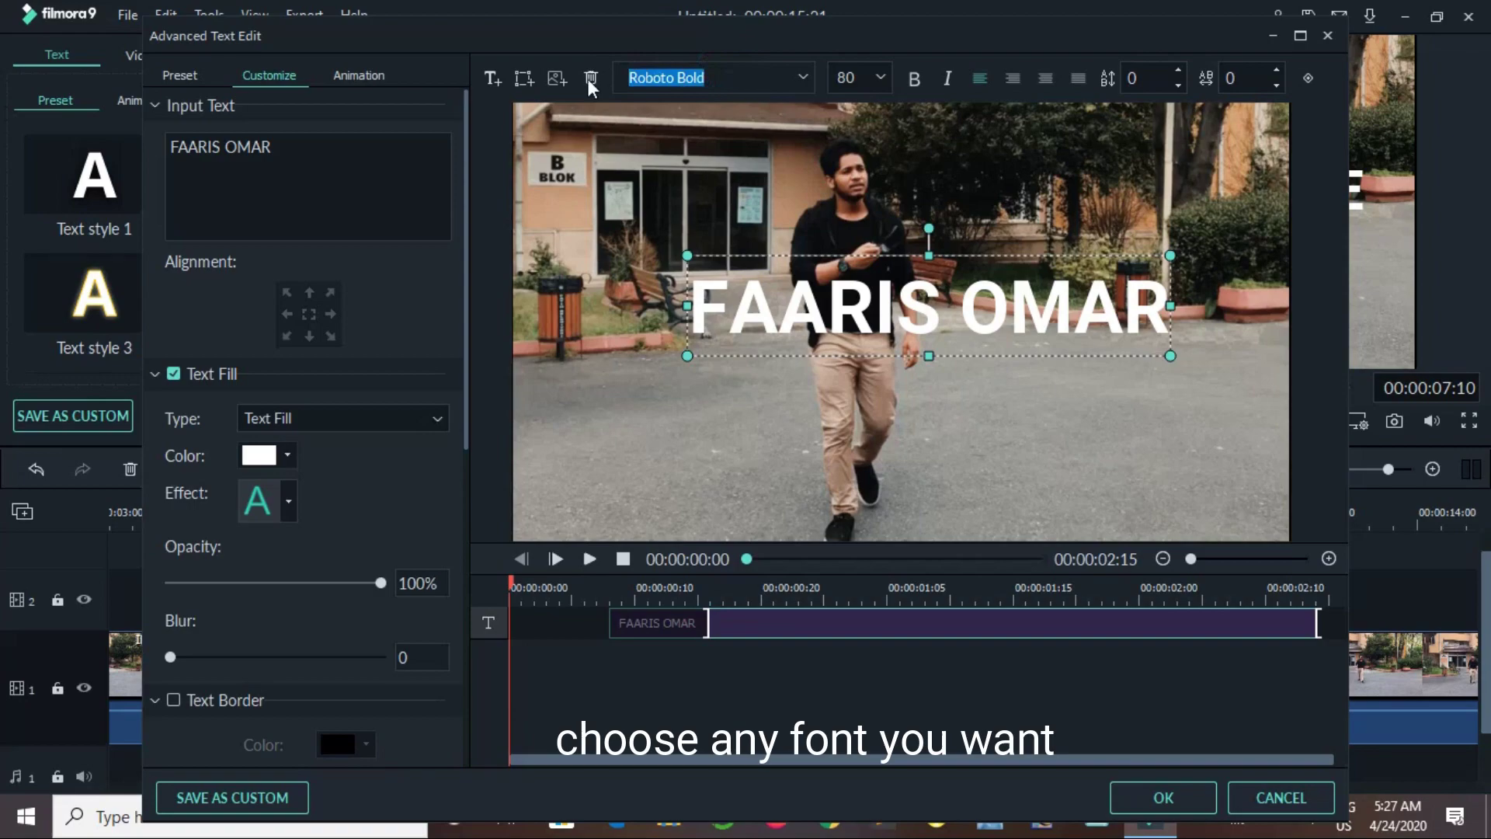
text(PT Serif Caption)
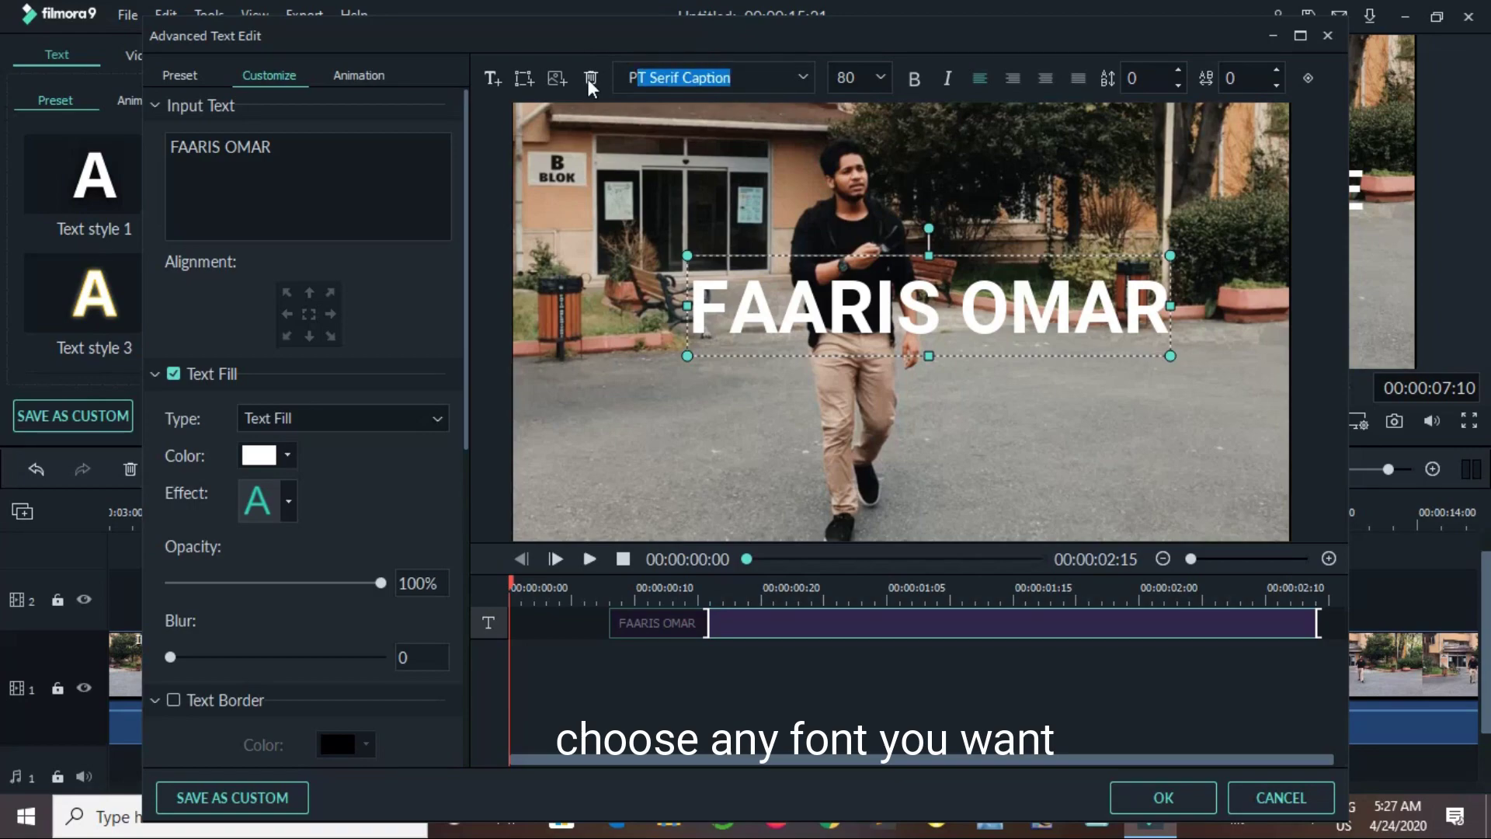
key(Return)
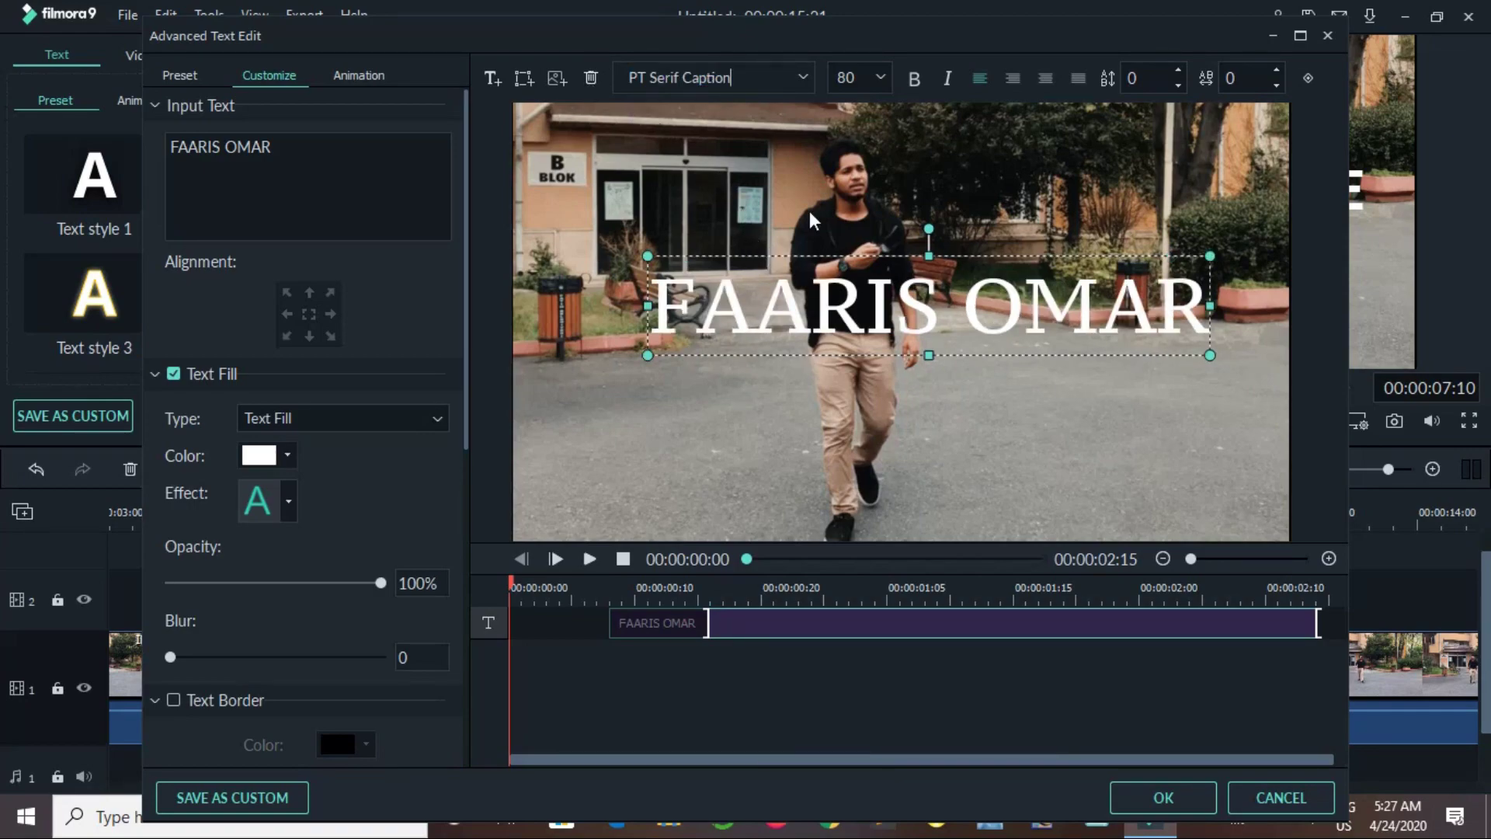
click(835, 81)
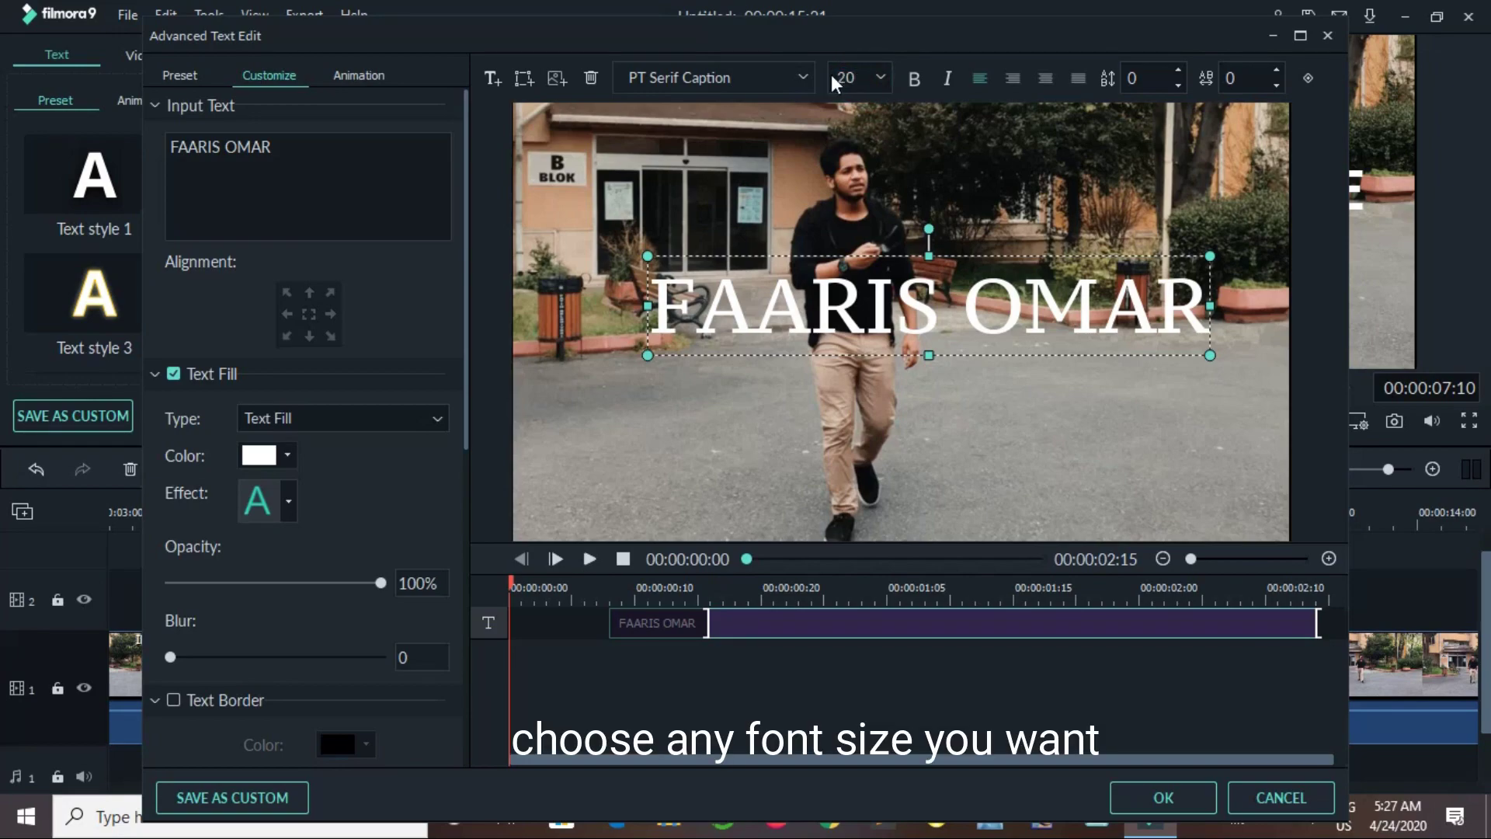
key(Return)
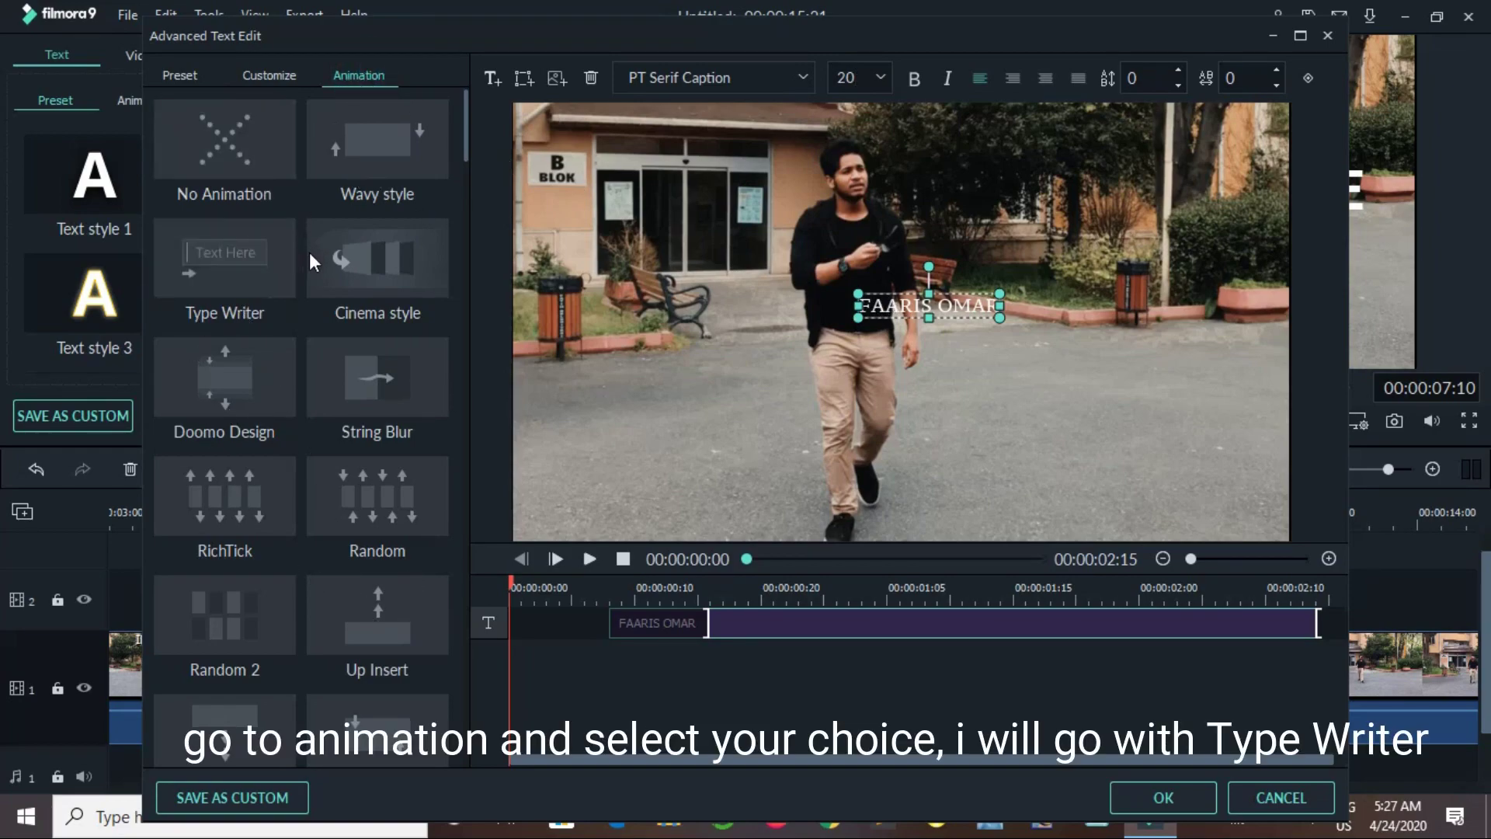
Apply the Type Writer animation to the name title and give it a black text border
click(240, 253)
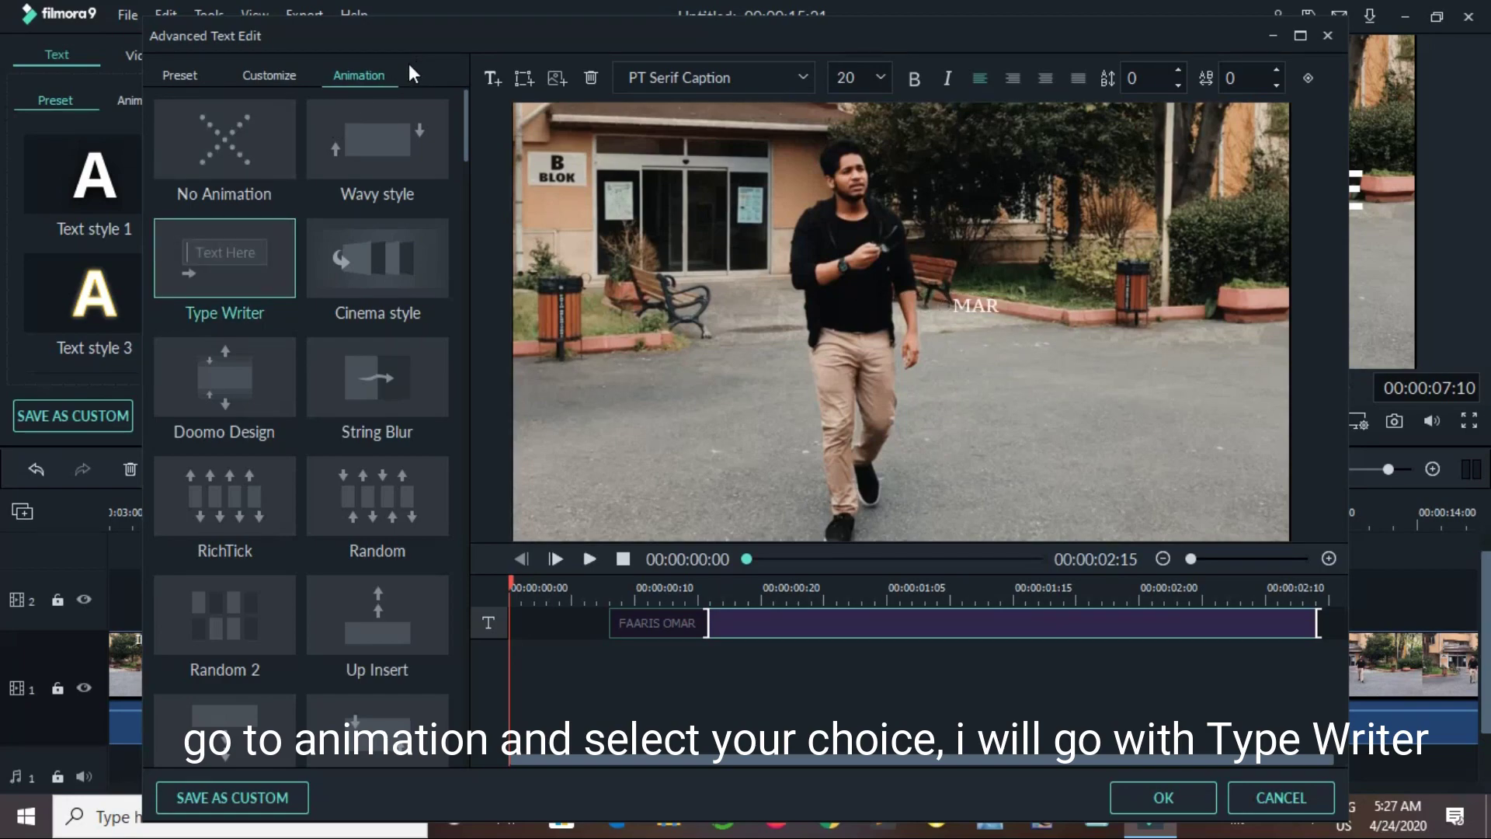
click(271, 74)
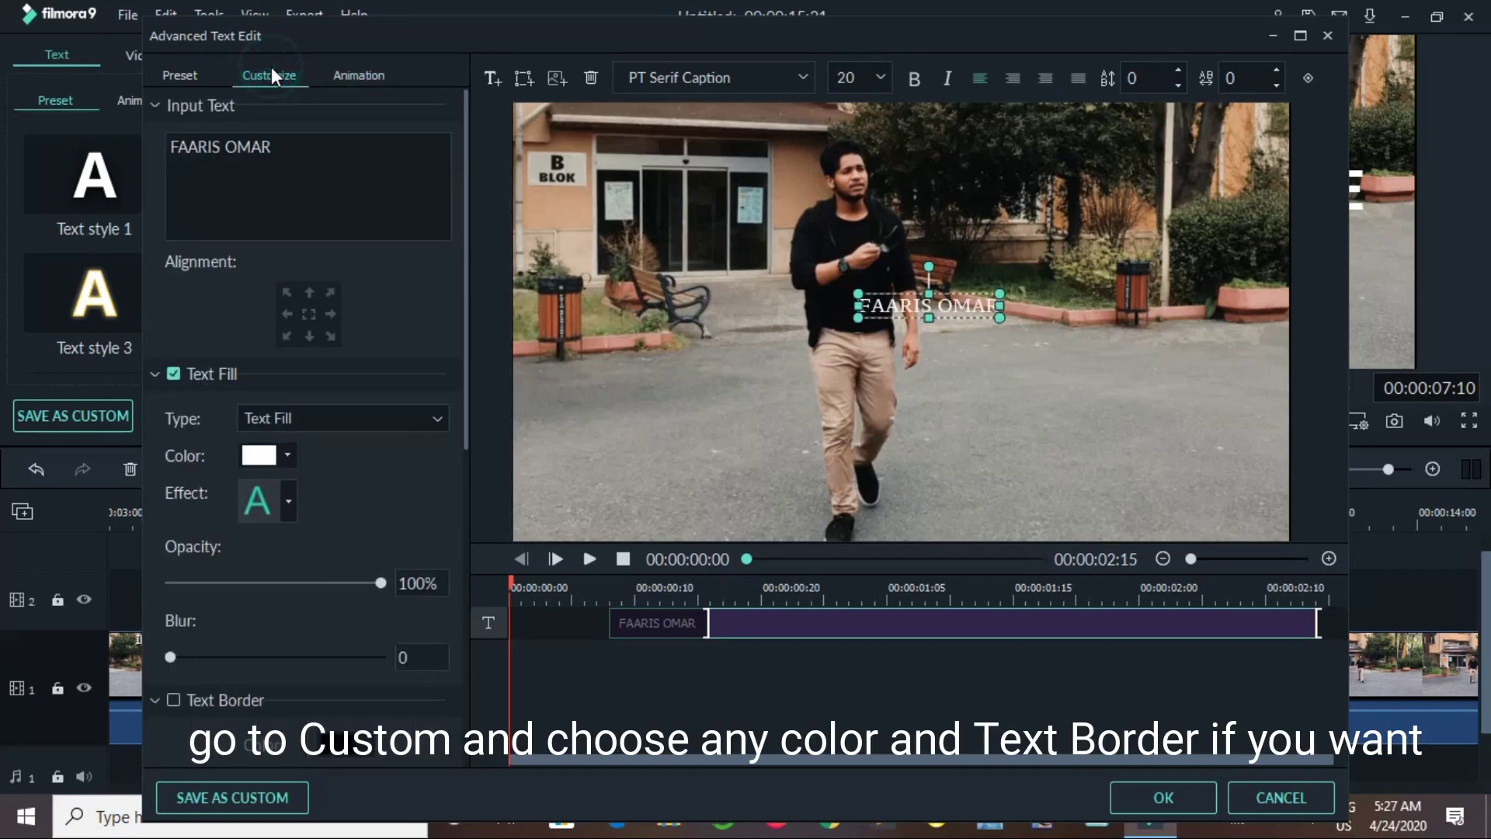
click(174, 698)
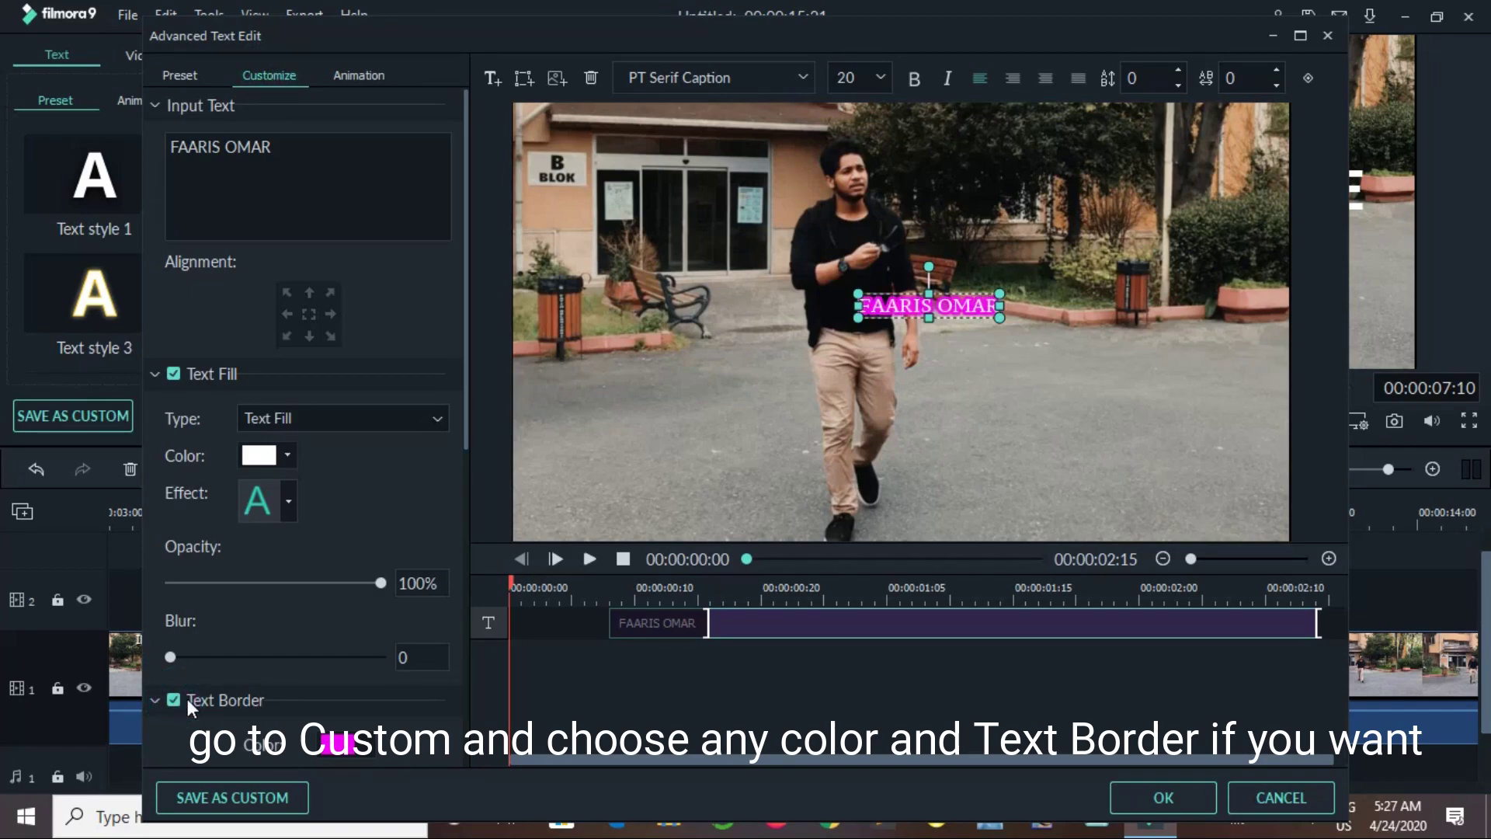
click(328, 744)
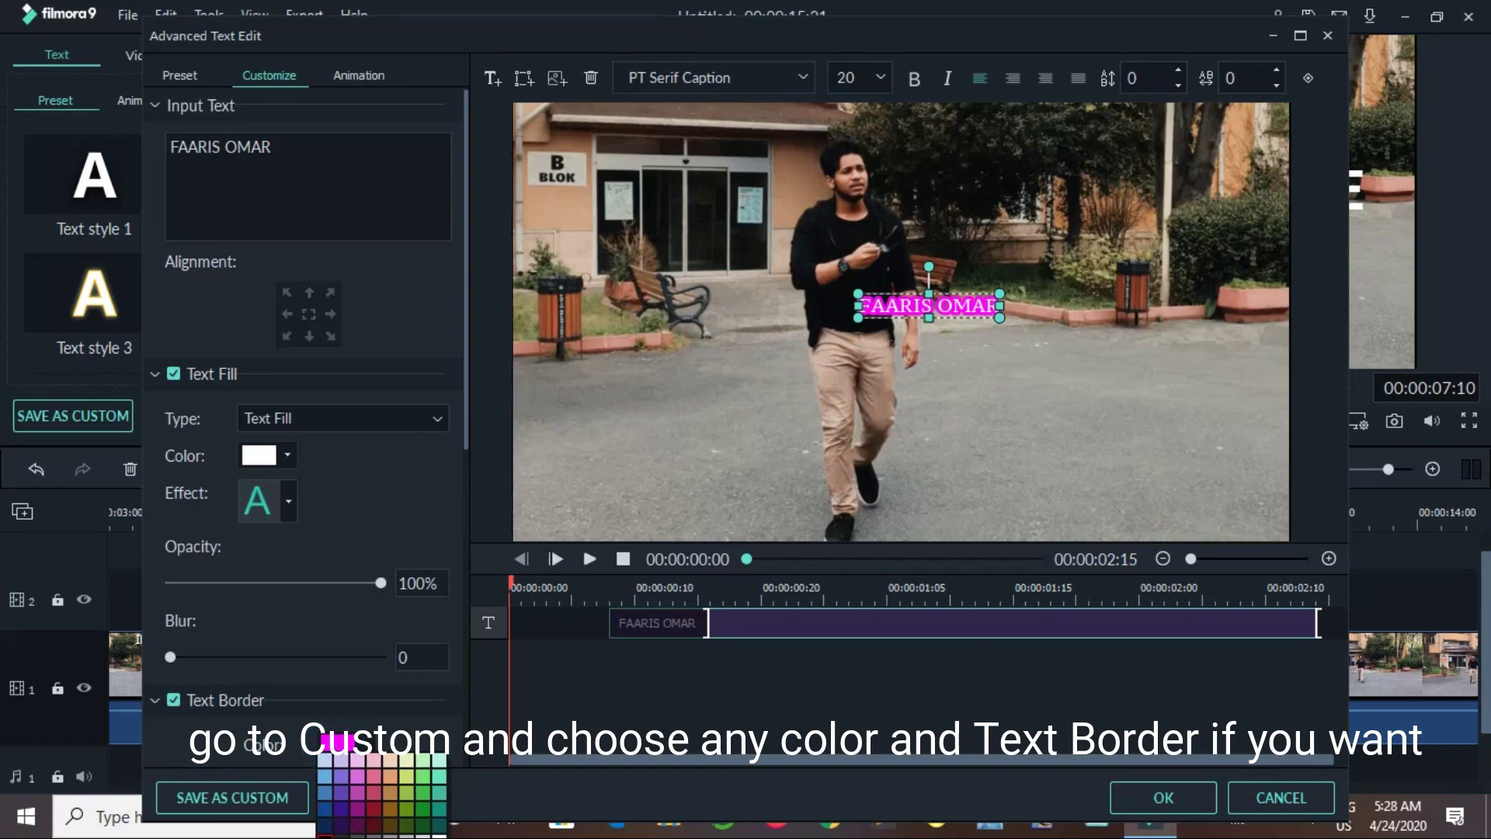
click(326, 831)
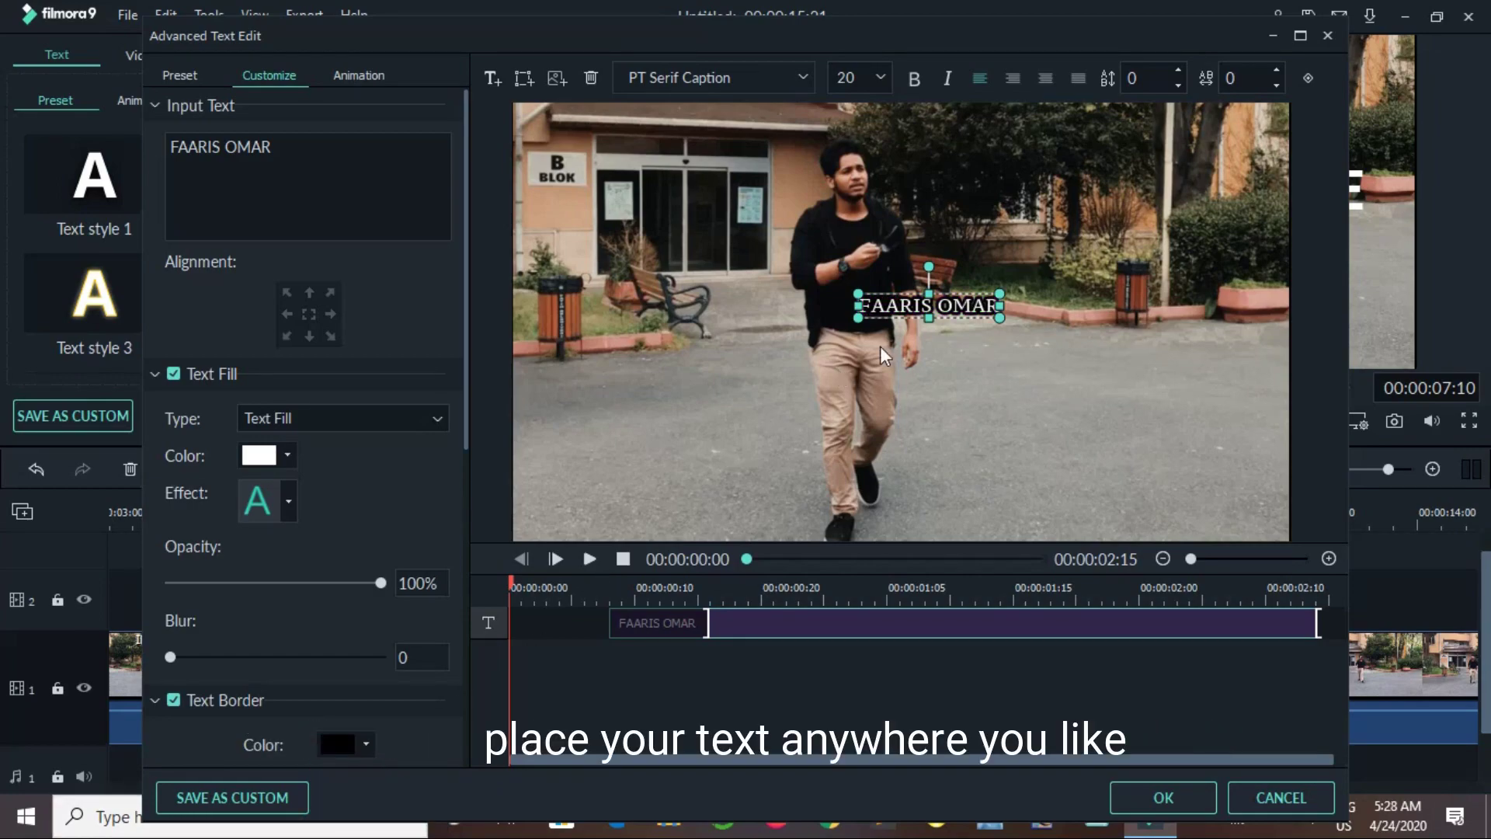
Position the name title to the right of the walking man in the preview
drag(898, 312, 963, 300)
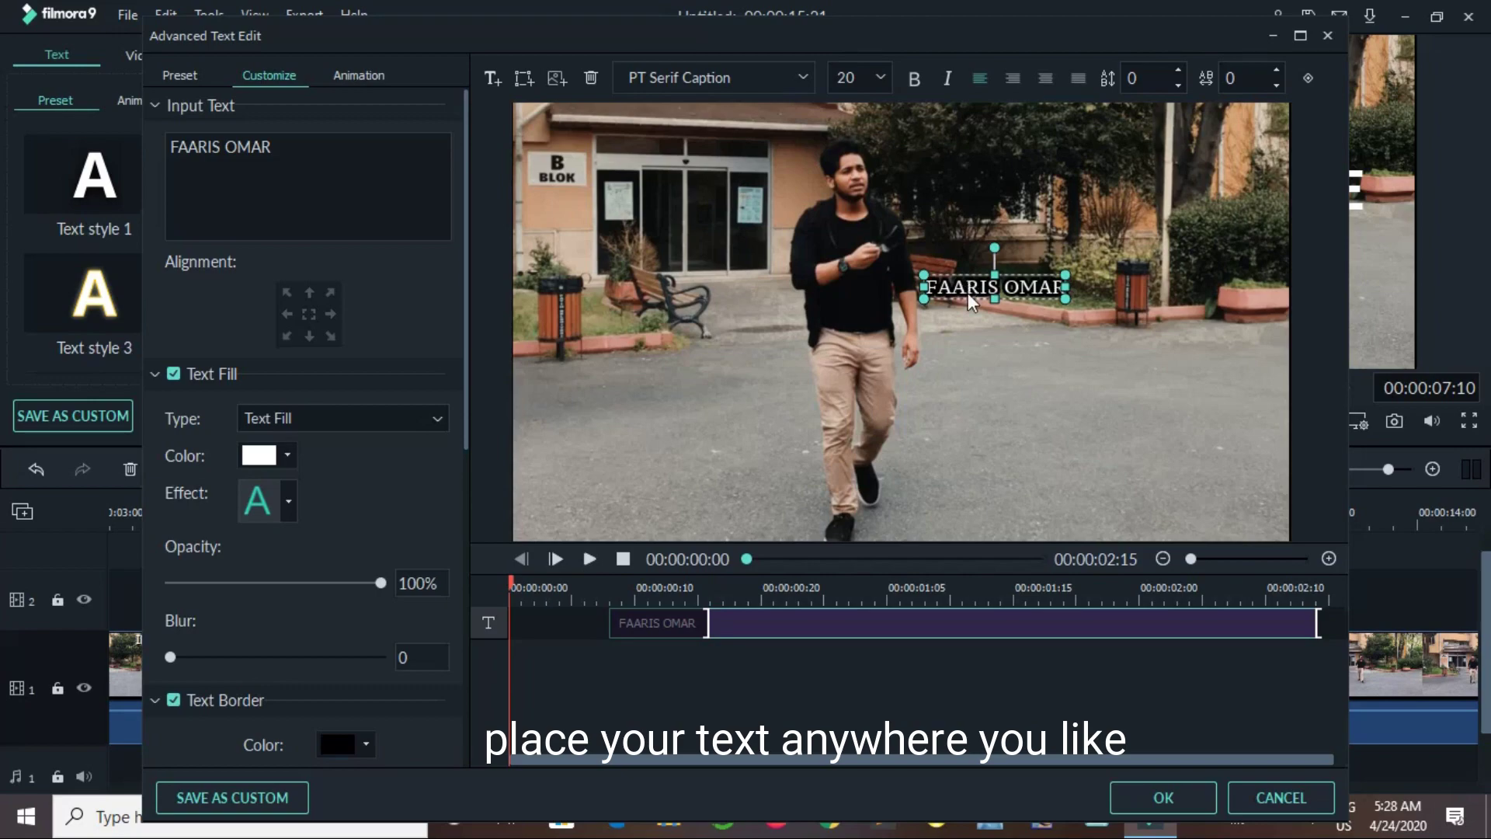
click(973, 340)
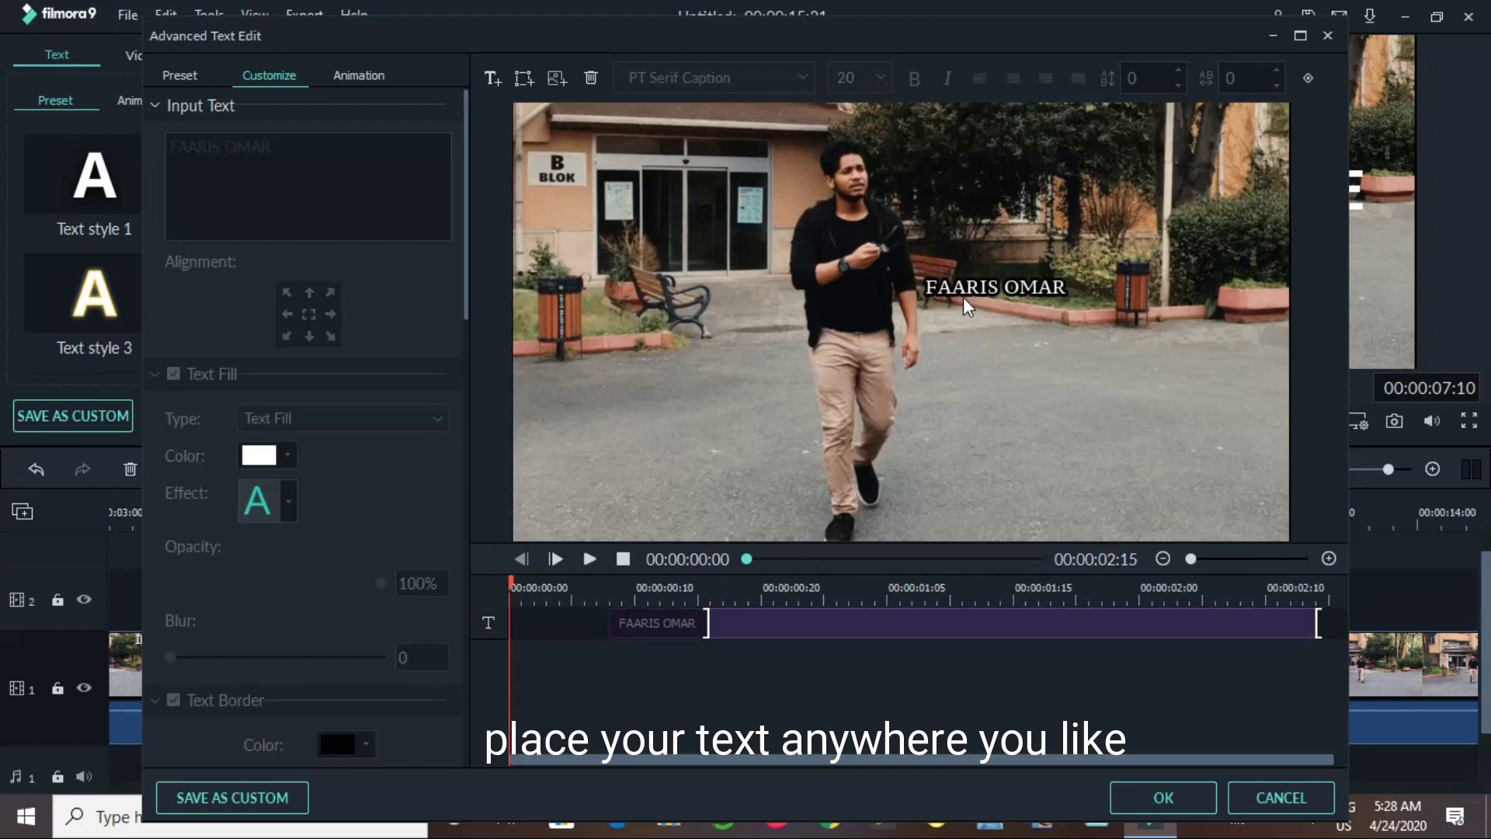
mouse_move(967, 294)
mouse_down()
mouse_move(955, 281)
mouse_move(977, 277)
mouse_move(975, 292)
mouse_up()
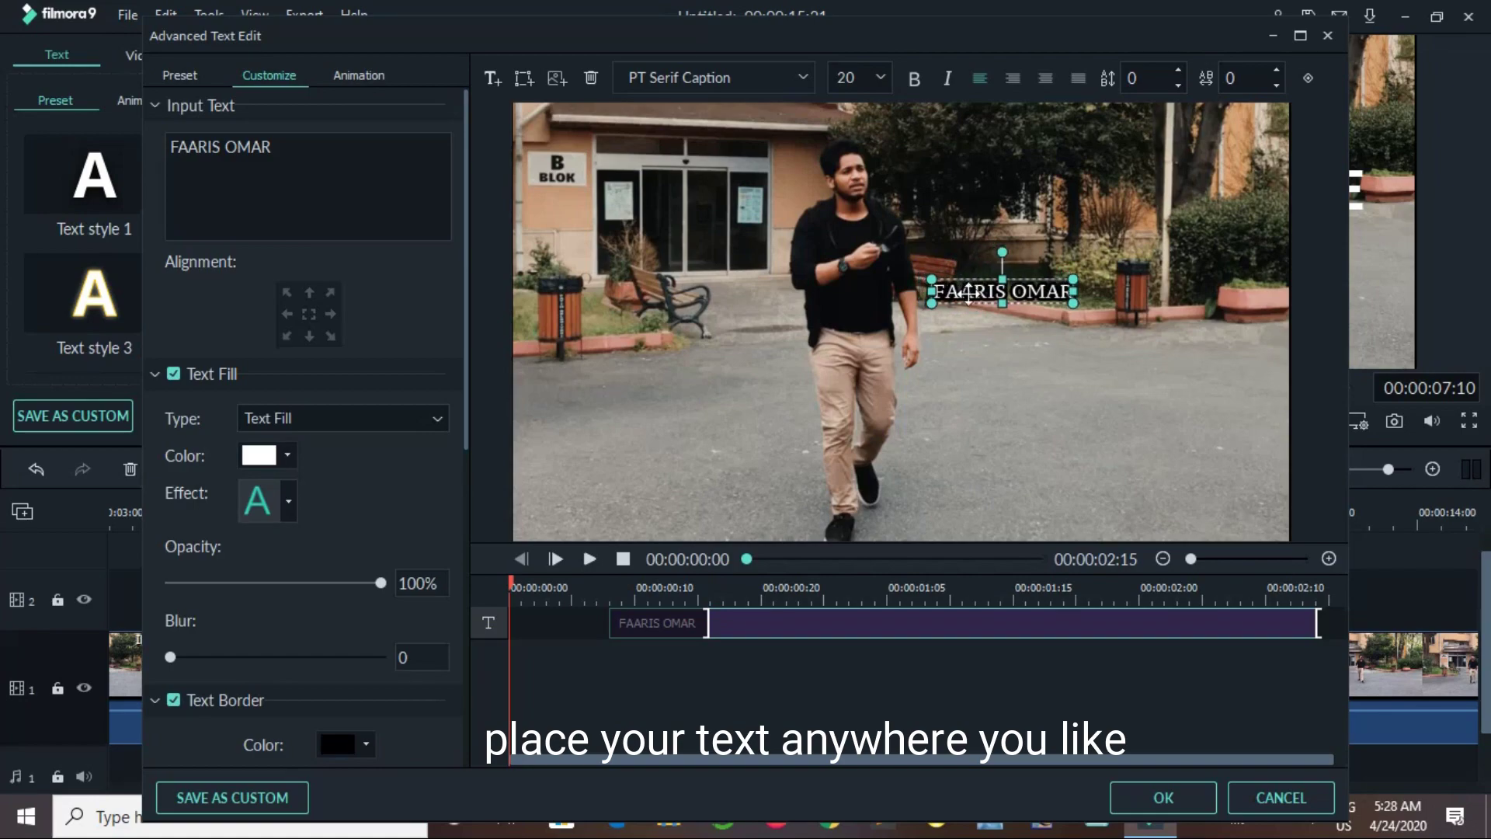
click(974, 395)
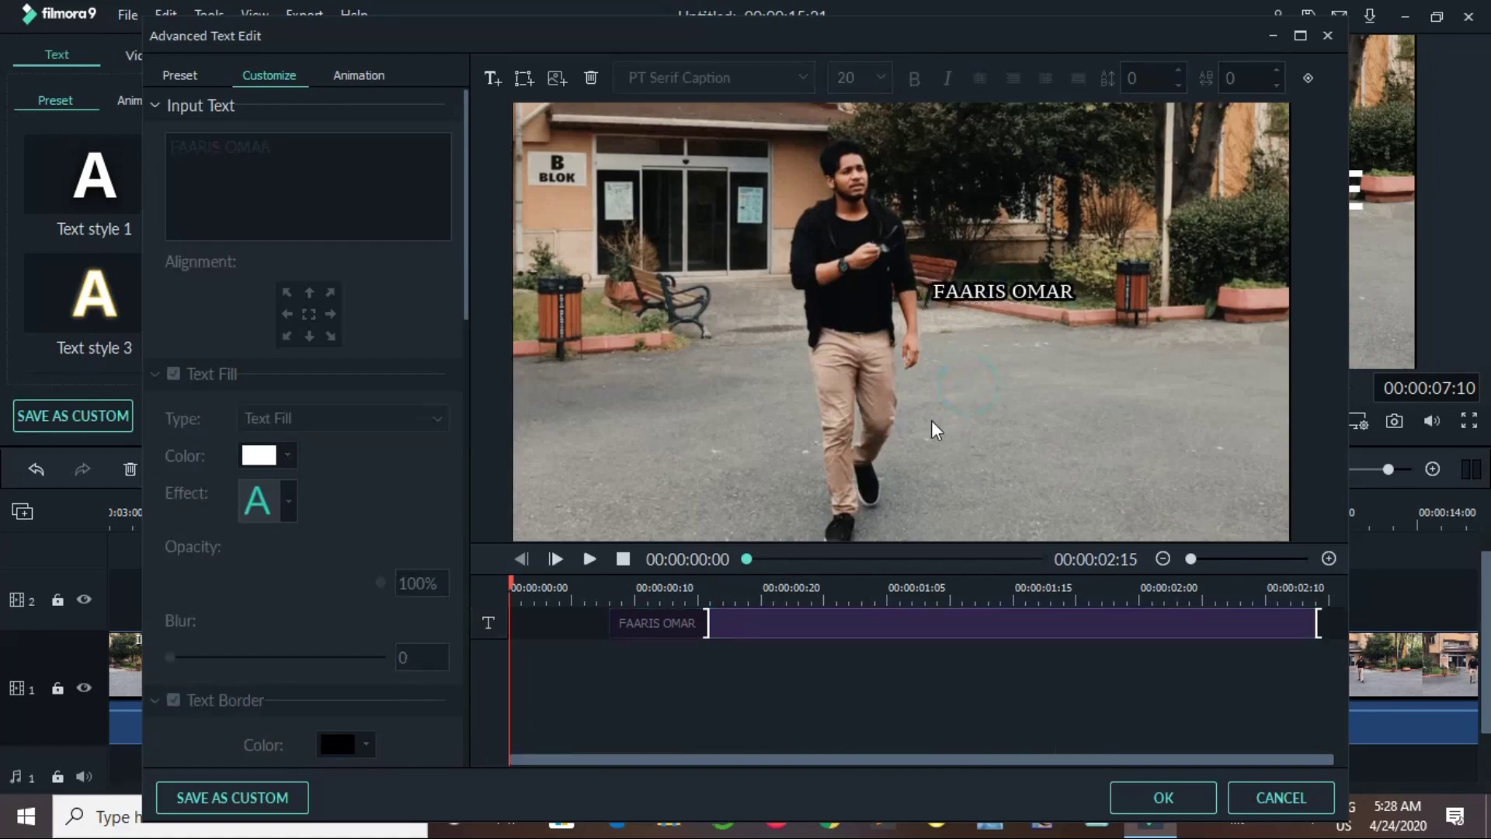
Move the title clip to the track start, trim it to about 23 frames in through just past two seconds, and preview it
click(747, 635)
drag(748, 634, 602, 656)
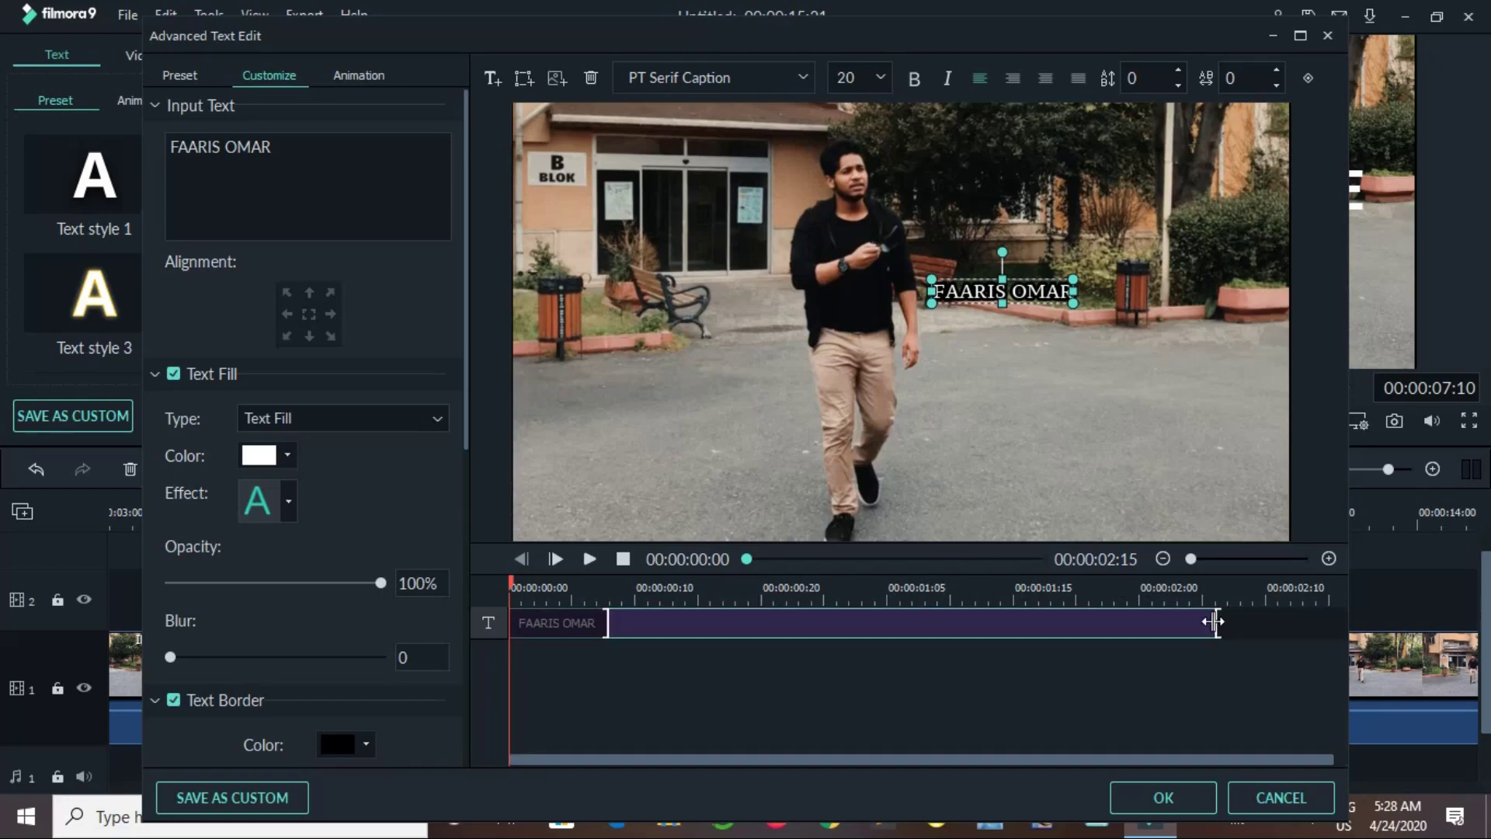
mouse_move(1213, 622)
mouse_down()
mouse_move(1334, 619)
mouse_move(1209, 633)
mouse_up()
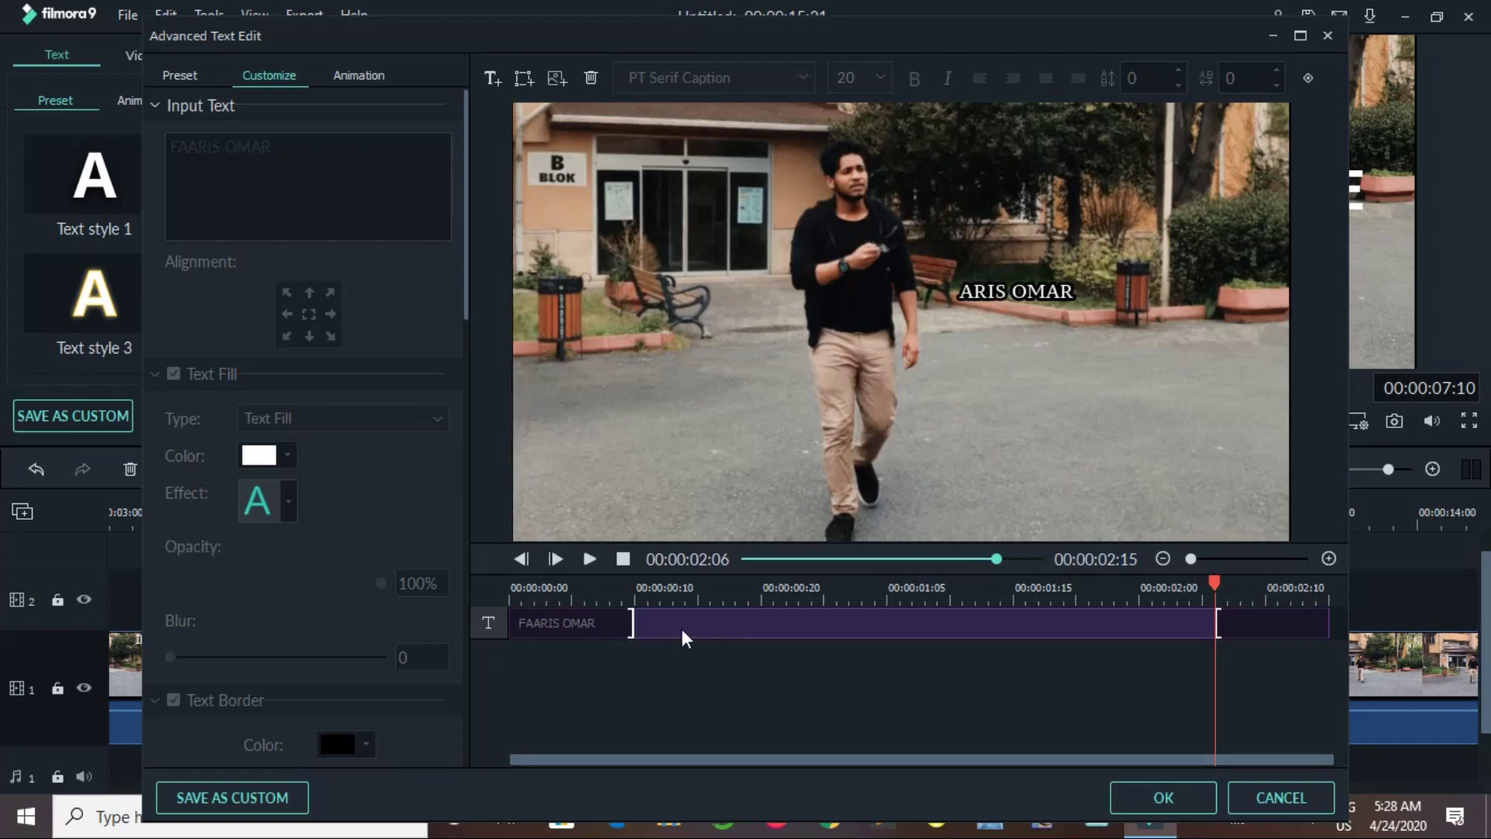
drag(630, 621, 797, 637)
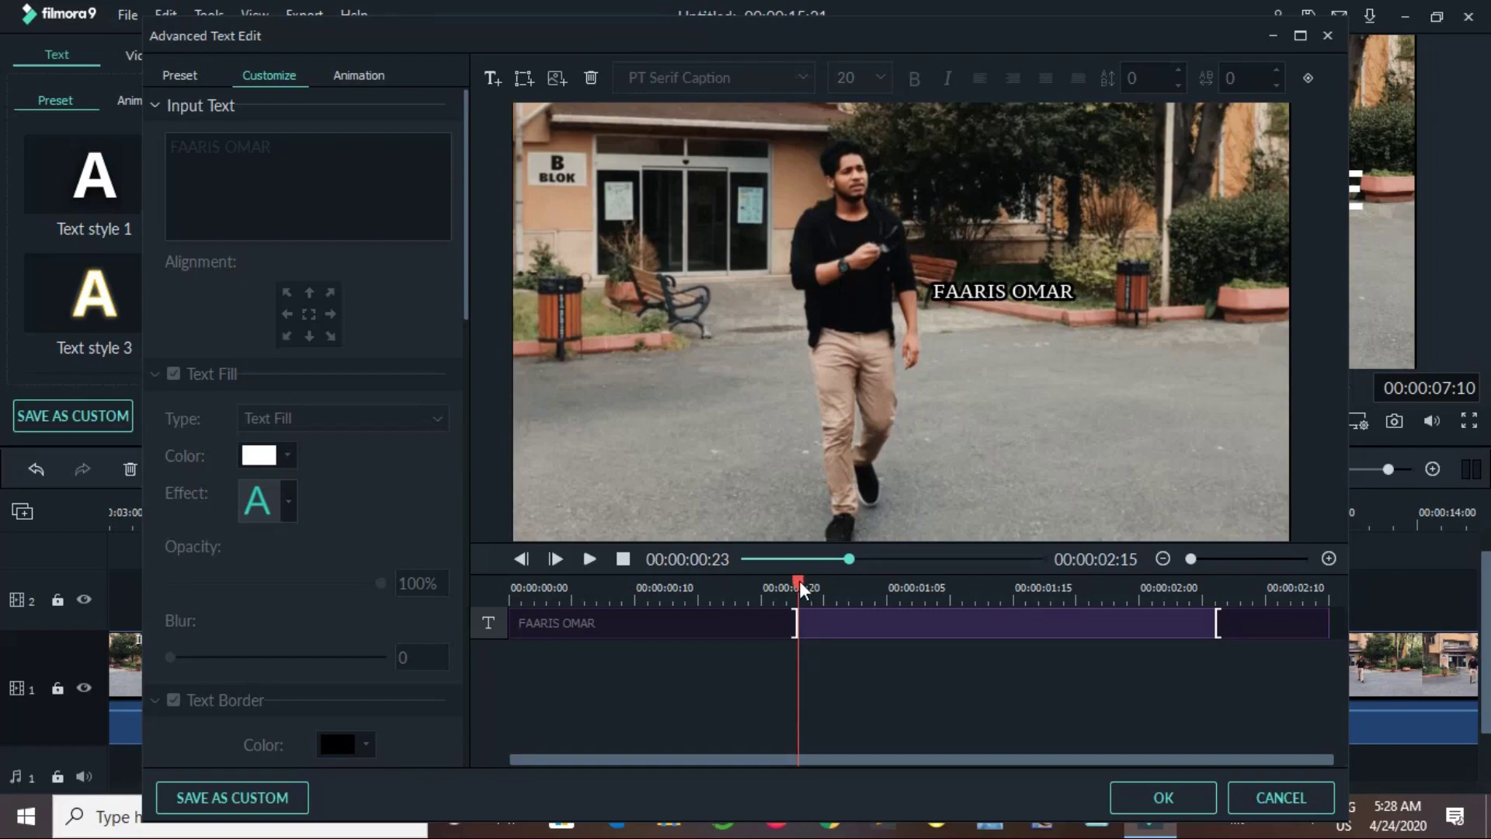
drag(801, 590, 513, 597)
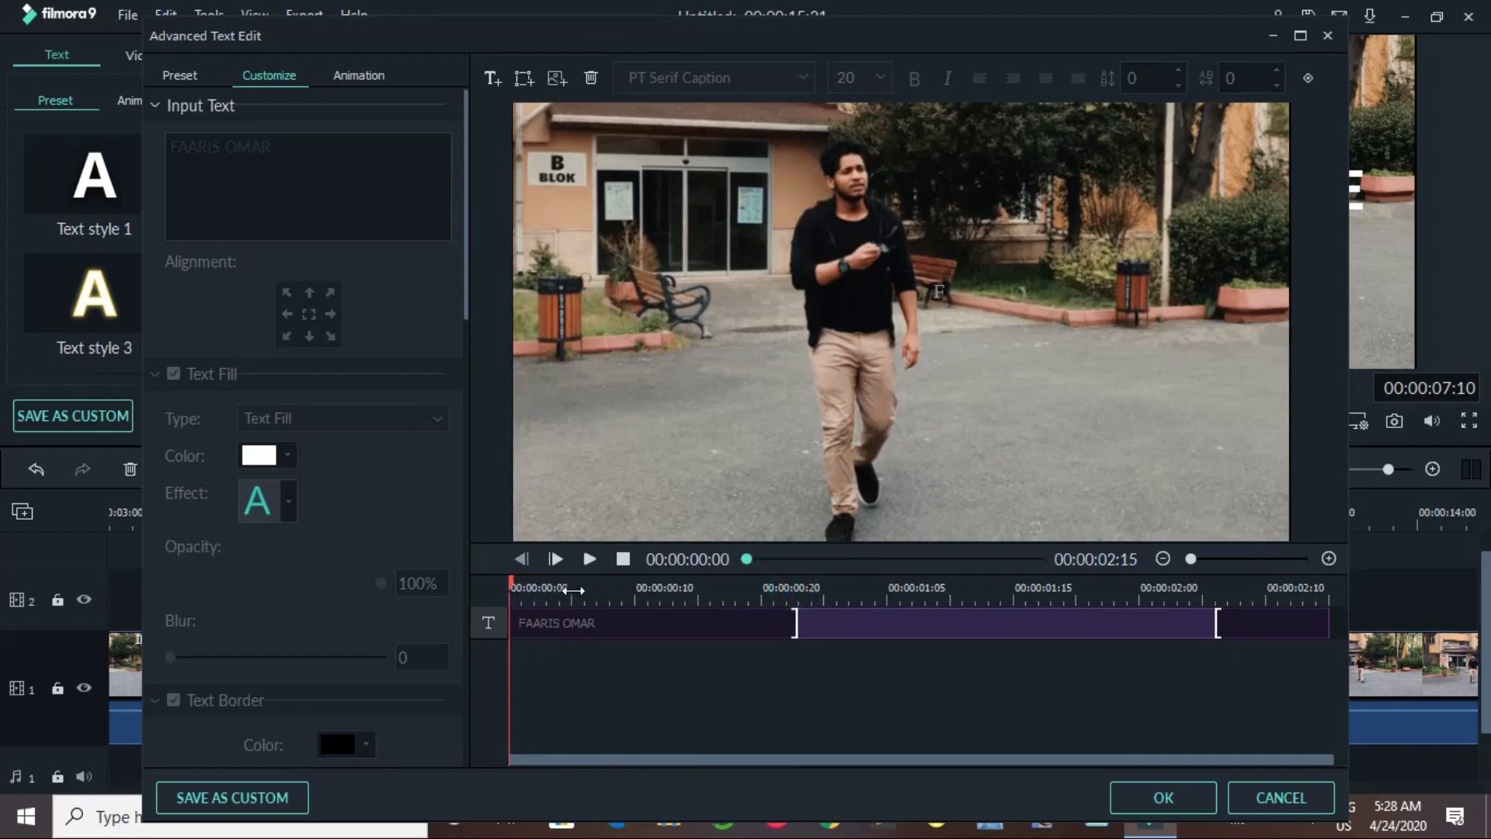
click(590, 559)
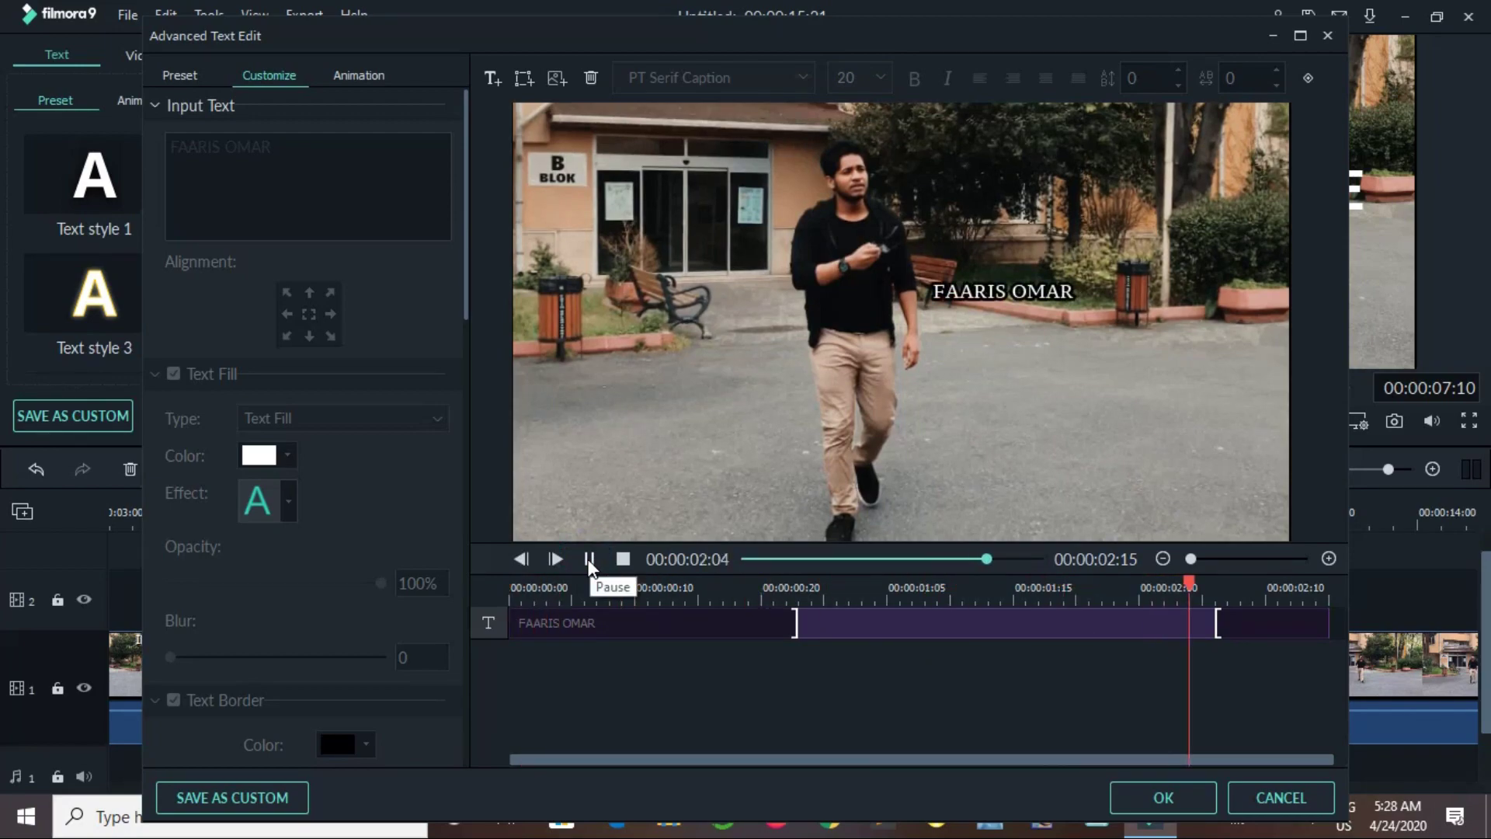
Confirm the Advanced Text Edit and text panel changes, then replay the edit from just before the title
click(1132, 800)
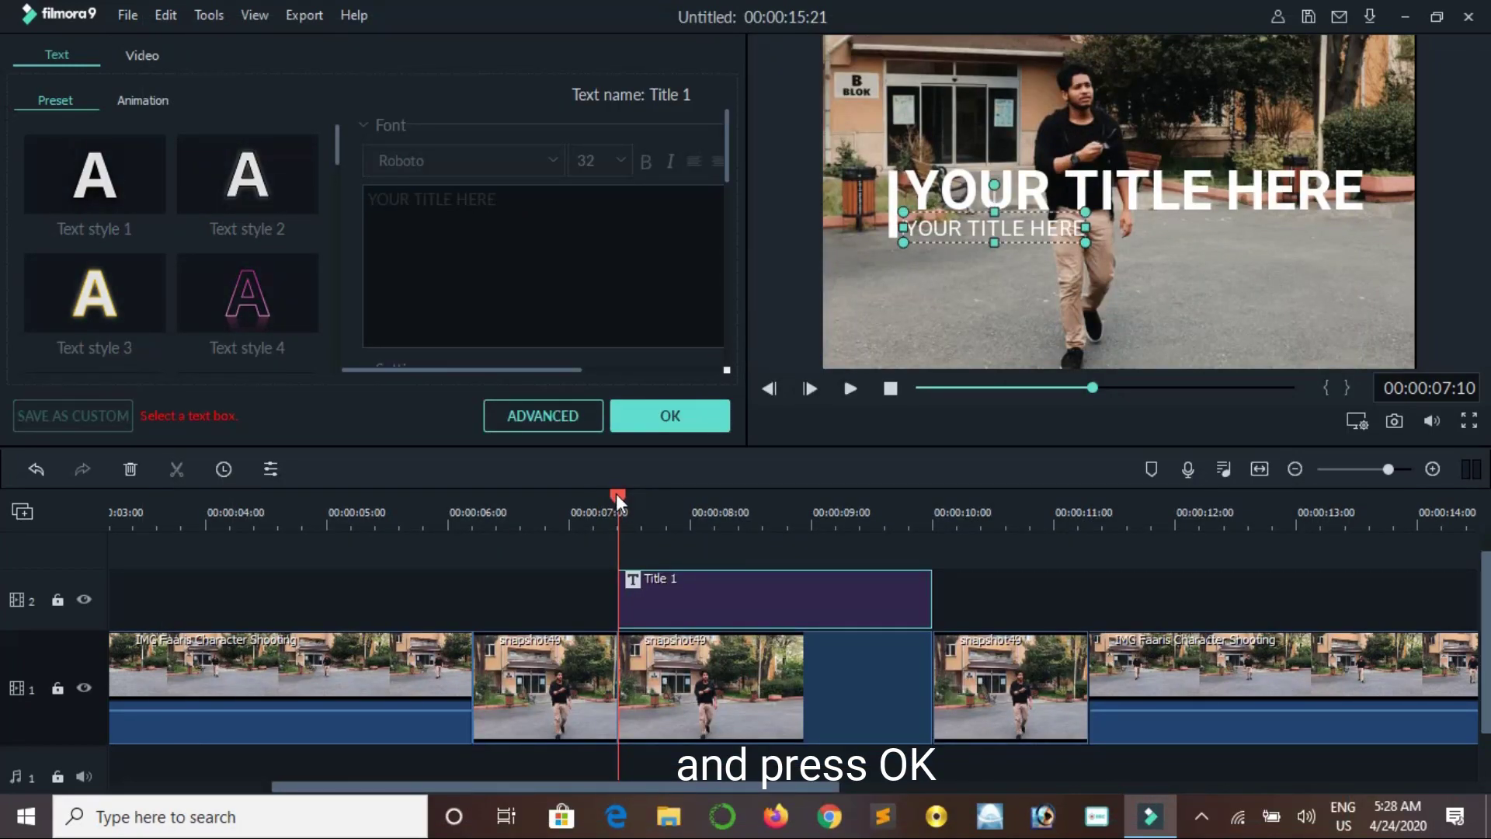
click(634, 417)
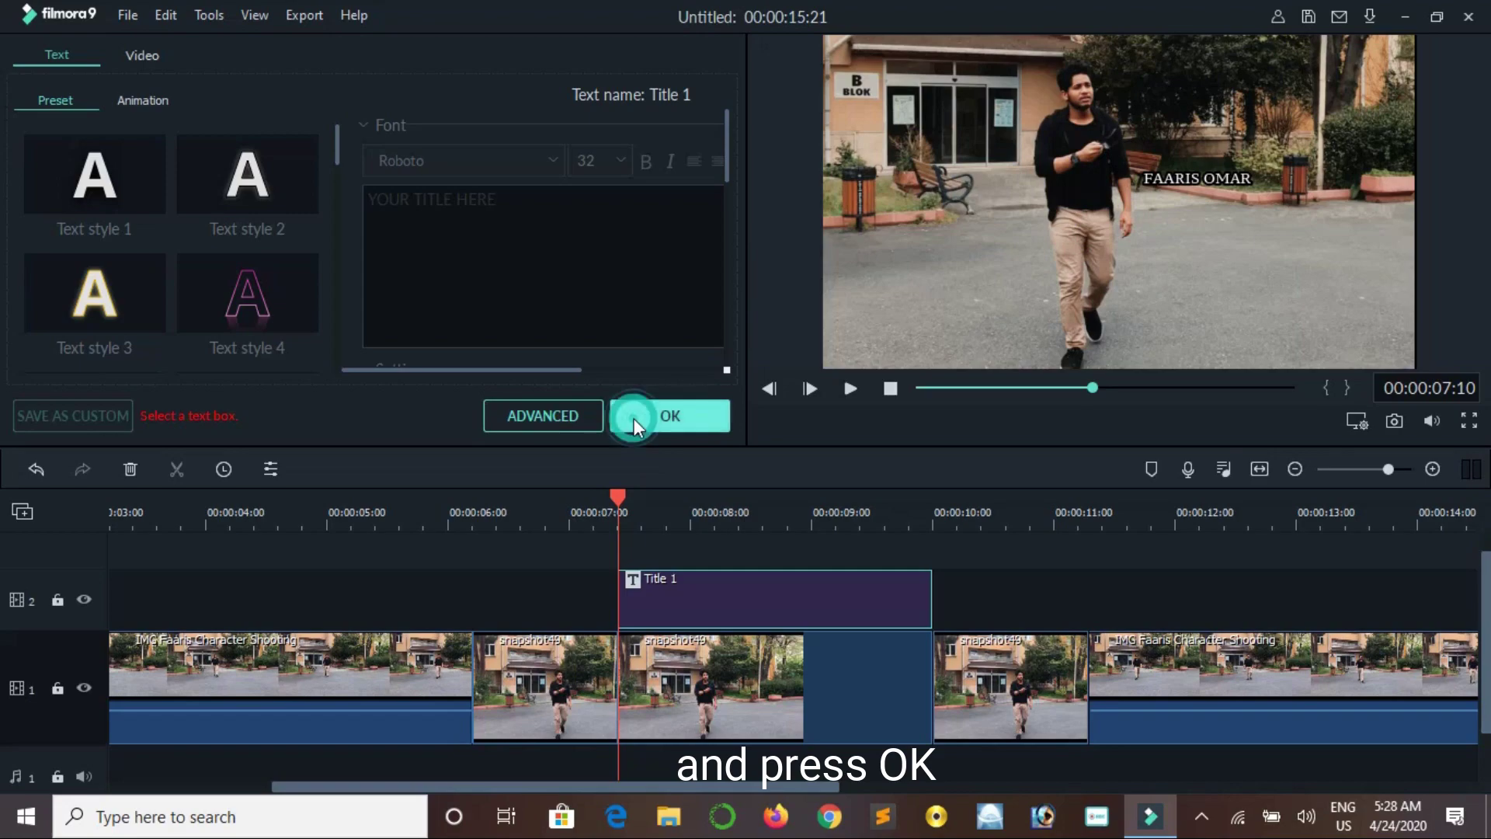
drag(615, 492, 416, 493)
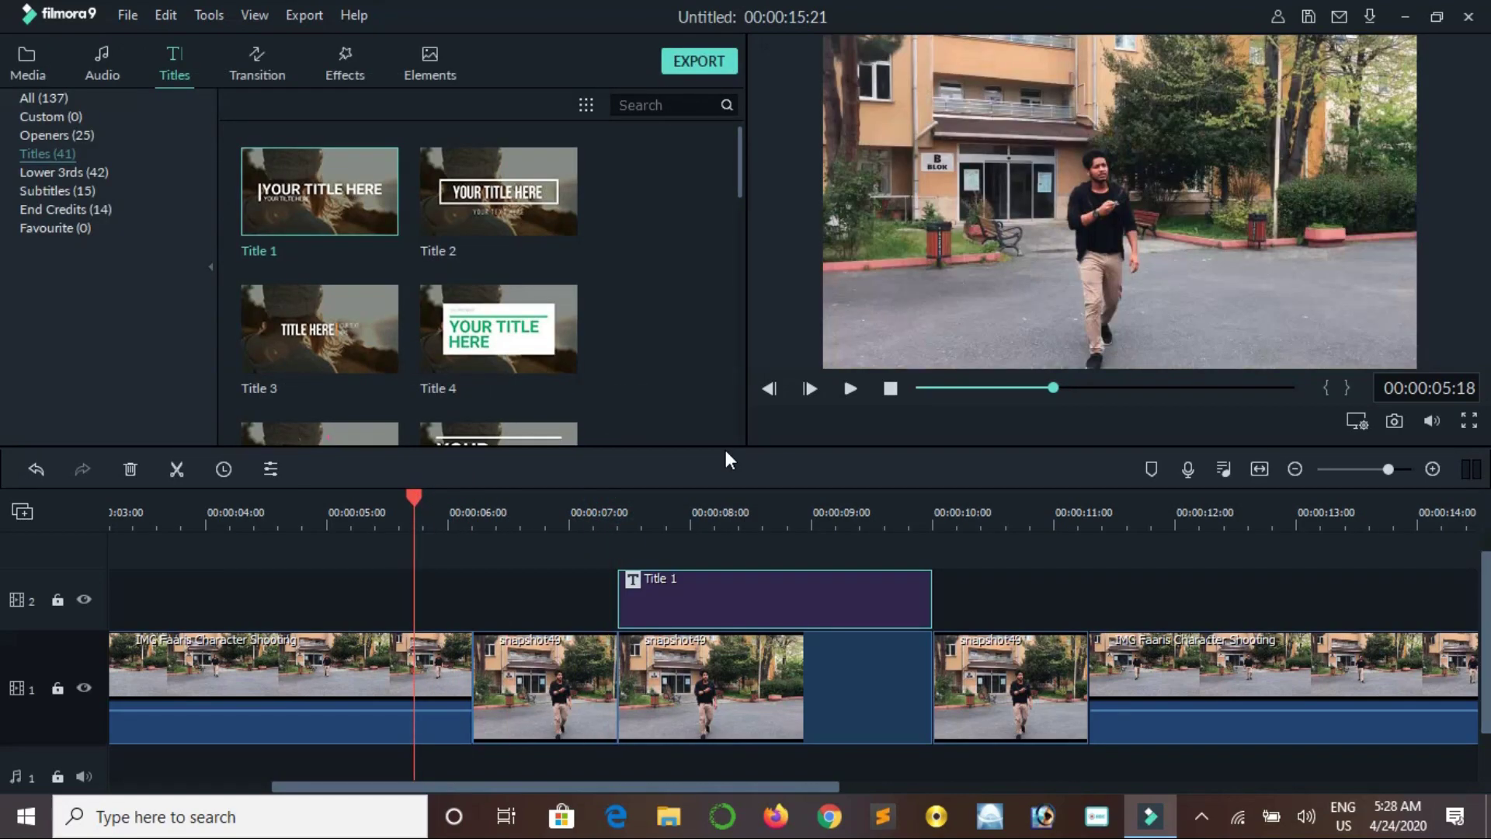
click(852, 388)
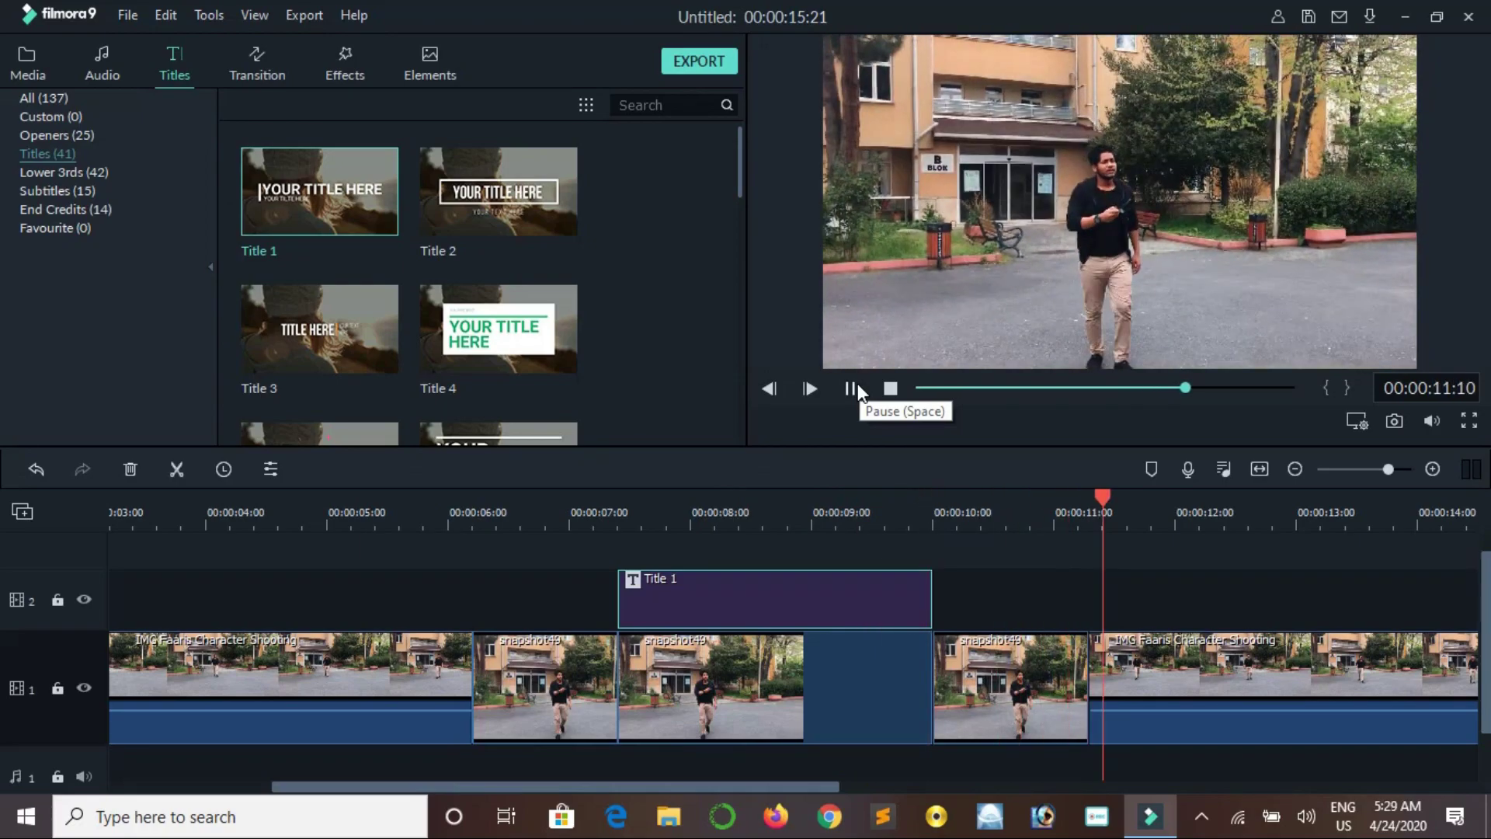
Stop playback and name the export 'Character TEXT intro'
click(854, 386)
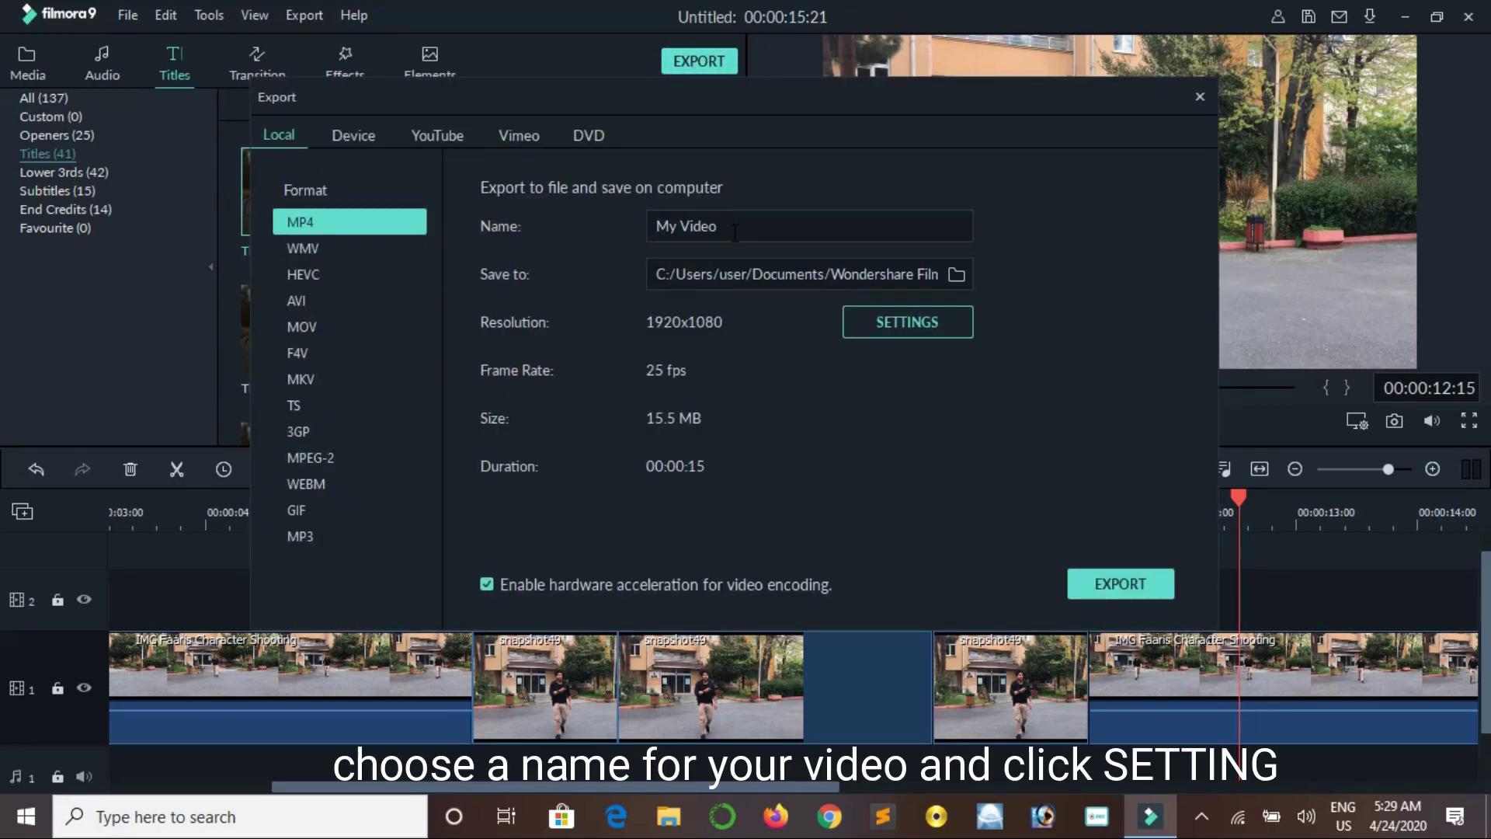
drag(733, 232, 584, 230)
text(Character TEXT intro)
Set the export to Best quality, MPEG-4 encoder and 60 fps frame rate
click(883, 315)
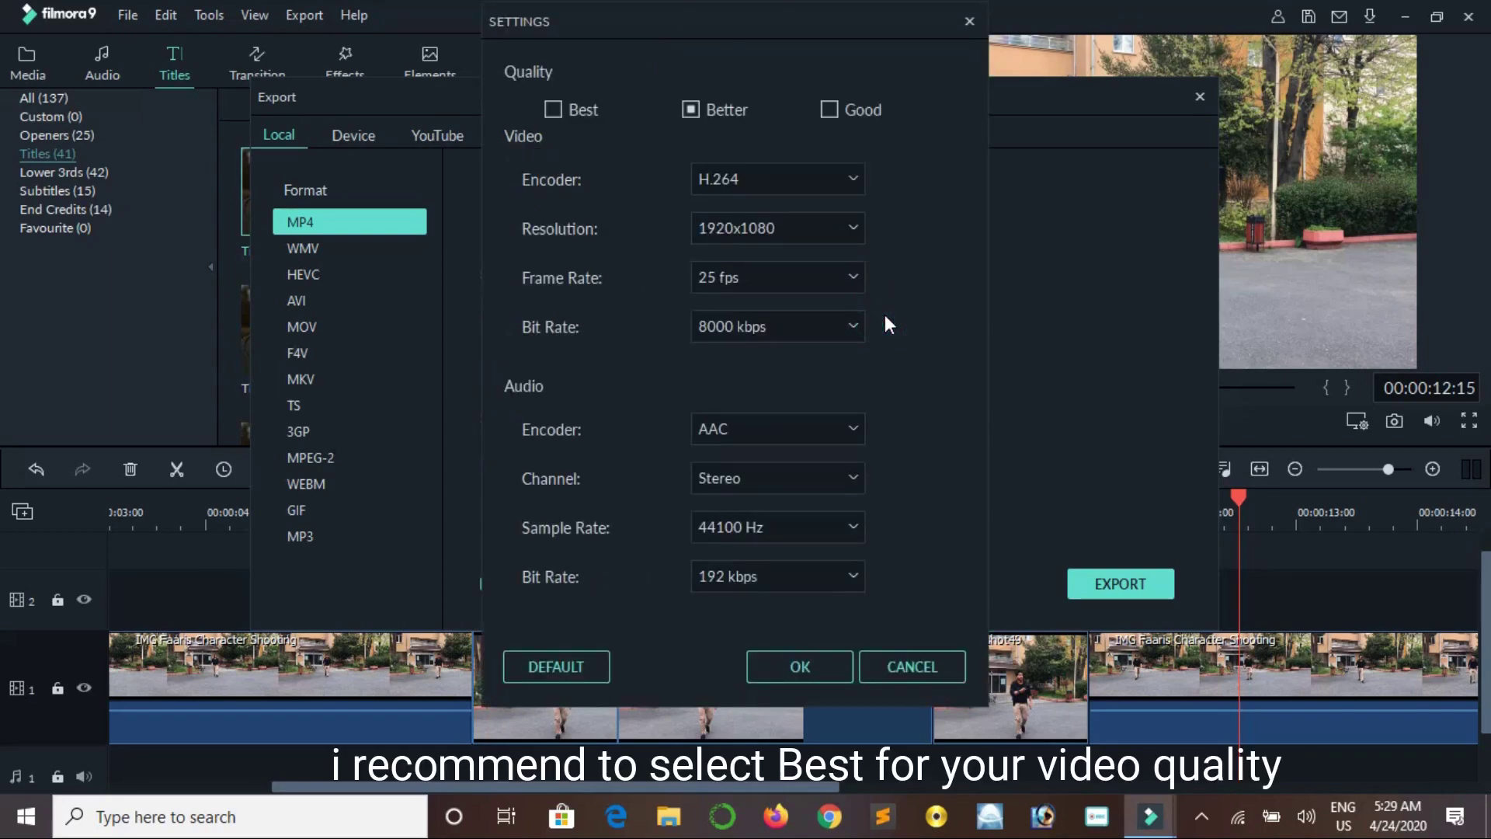
click(549, 113)
click(705, 180)
click(700, 201)
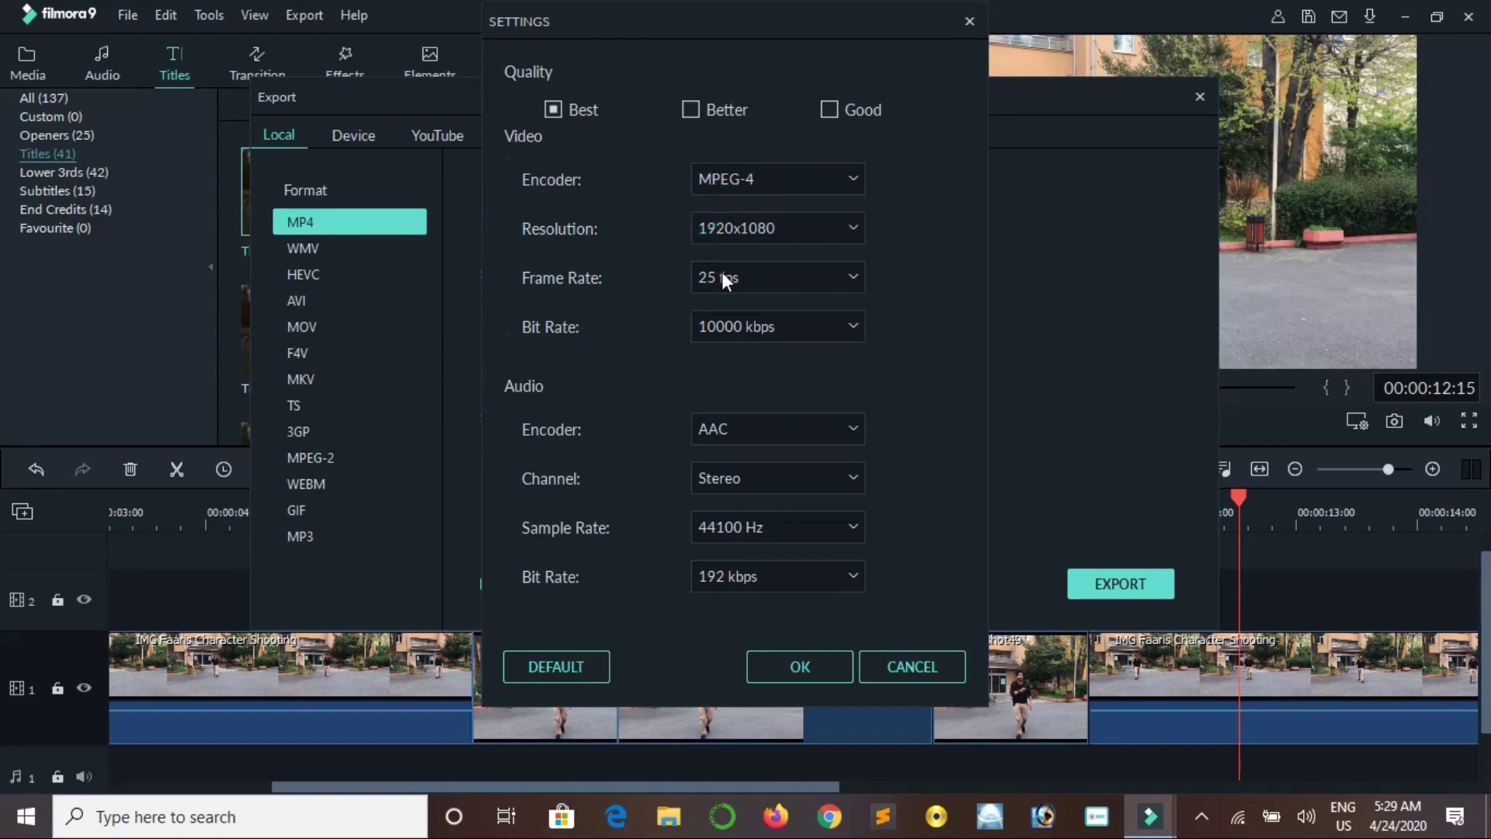
click(721, 272)
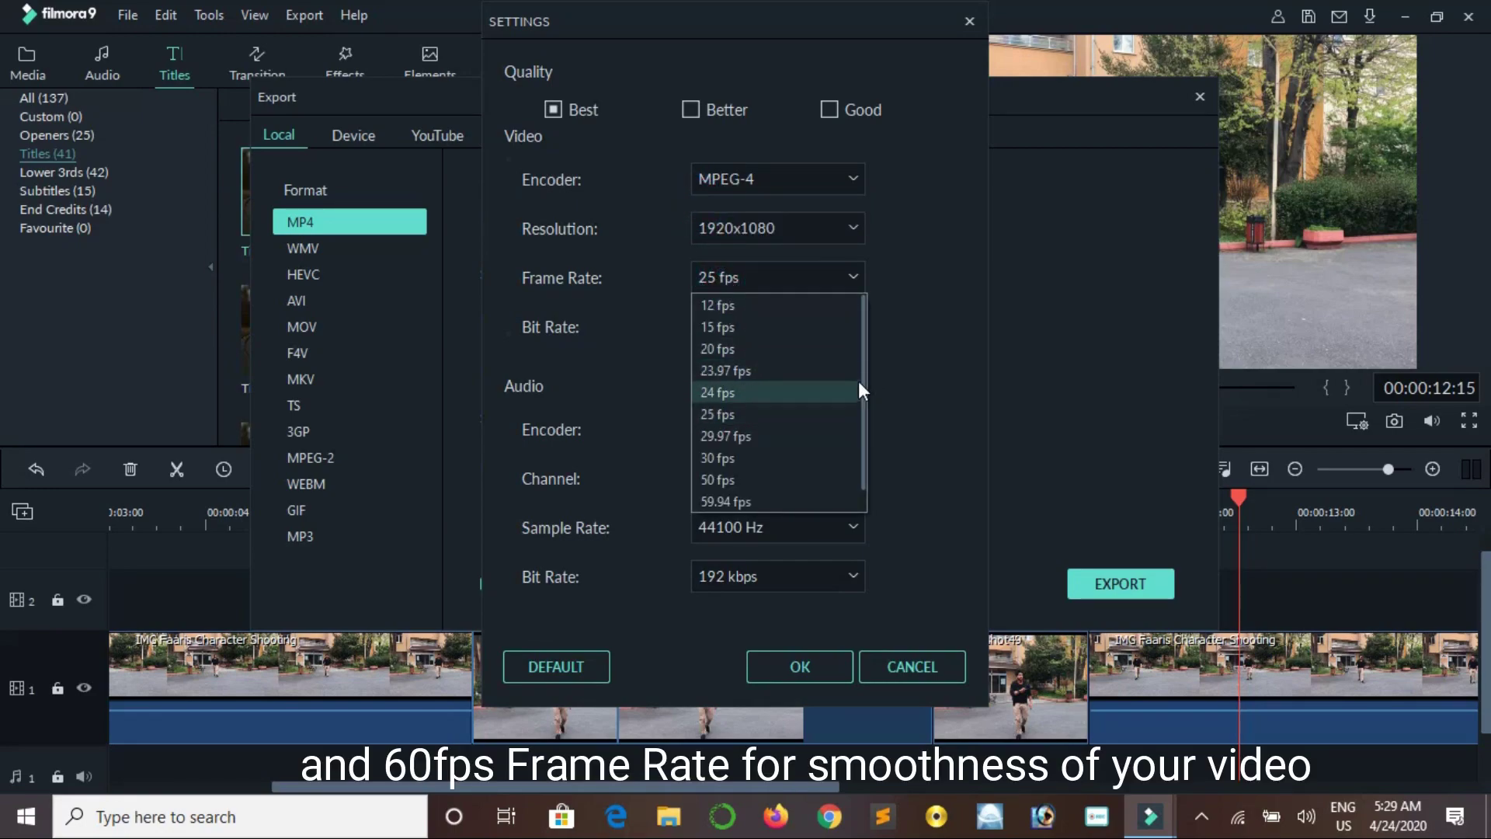
drag(860, 381, 854, 446)
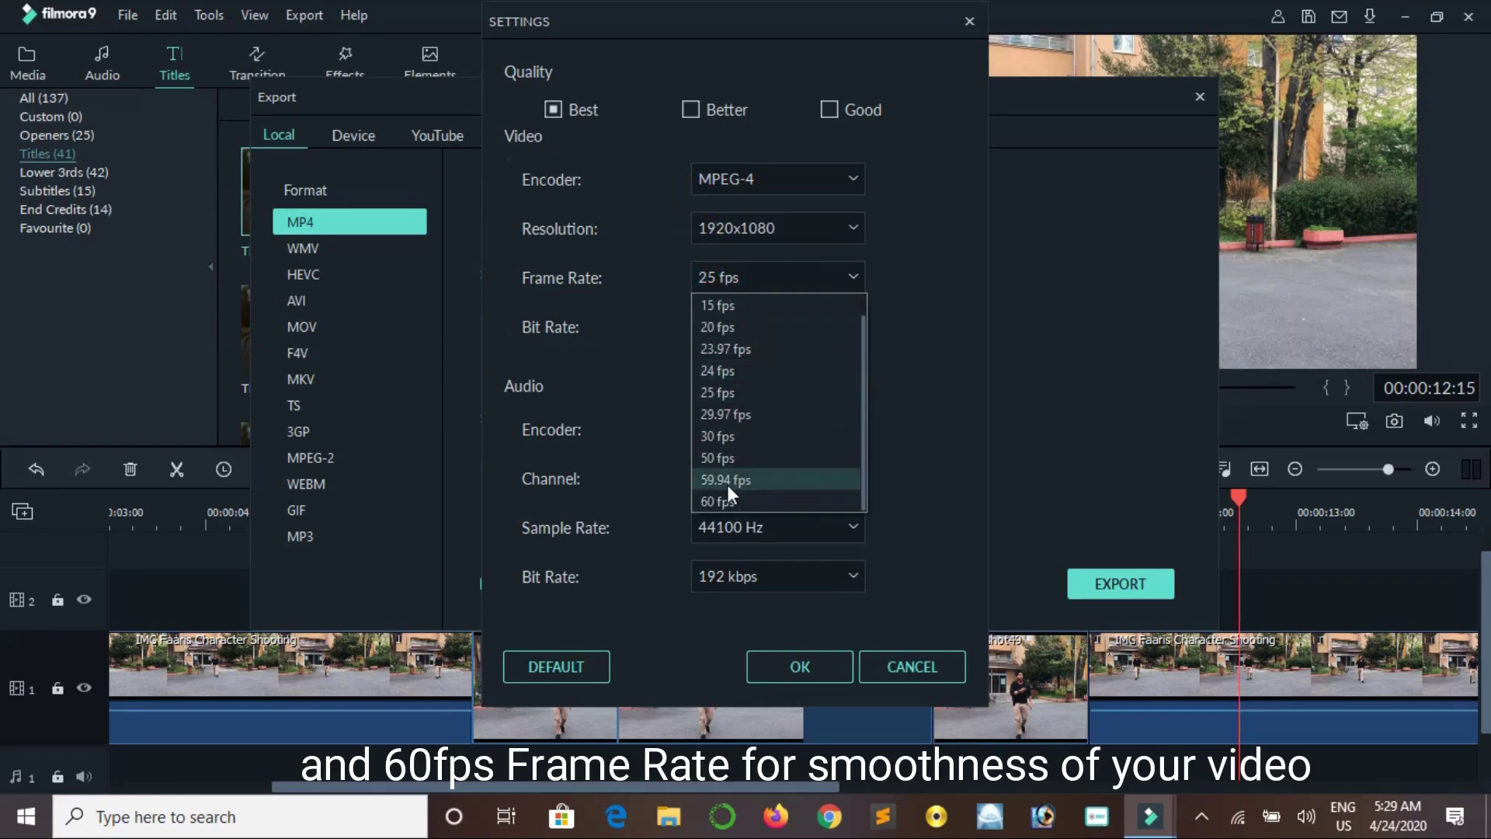
click(709, 500)
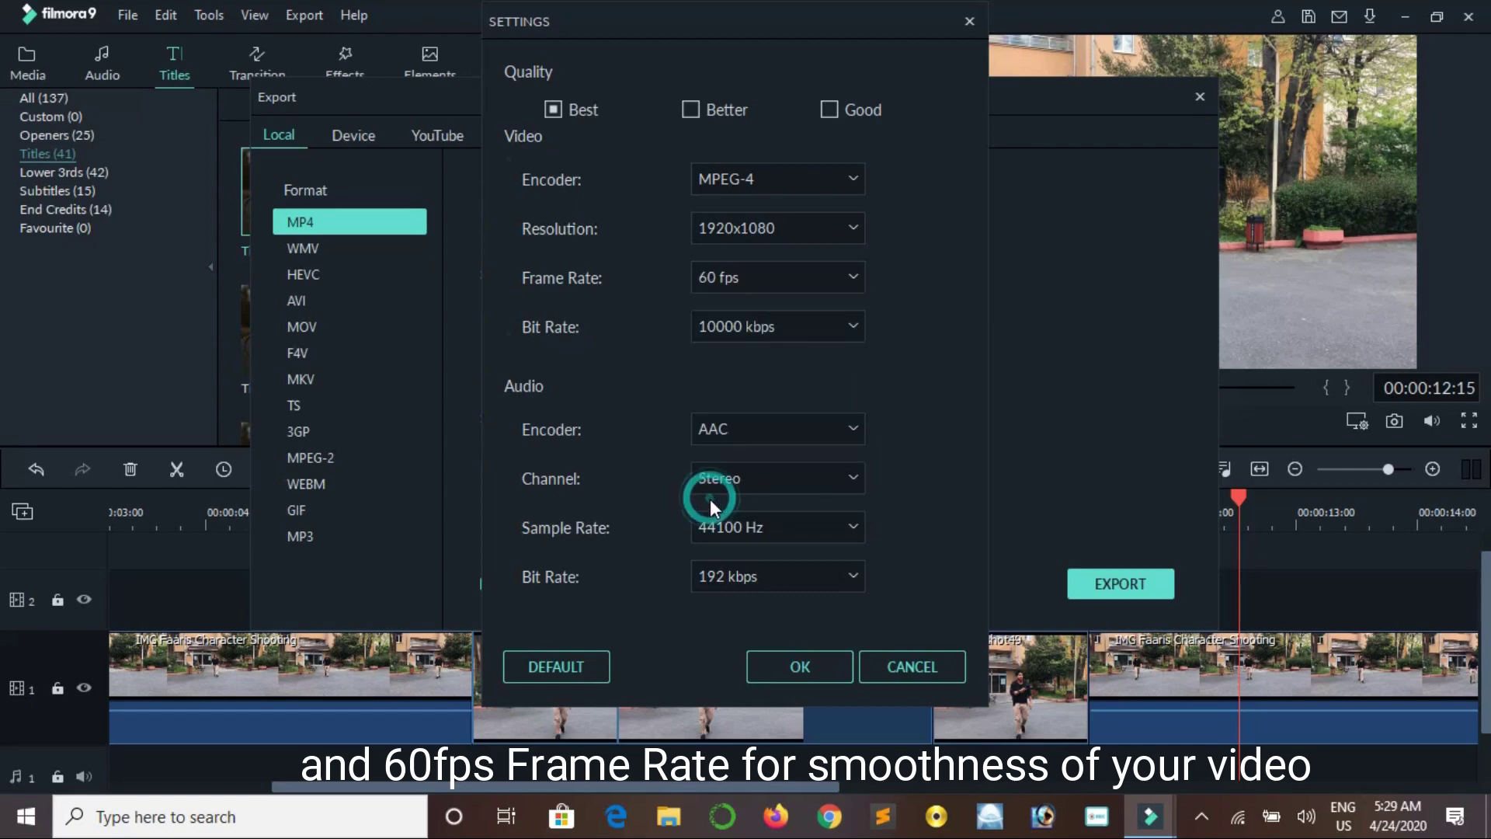
click(800, 668)
Export the video and play Character TEXT intro.mp4 from the Output folder
click(1073, 571)
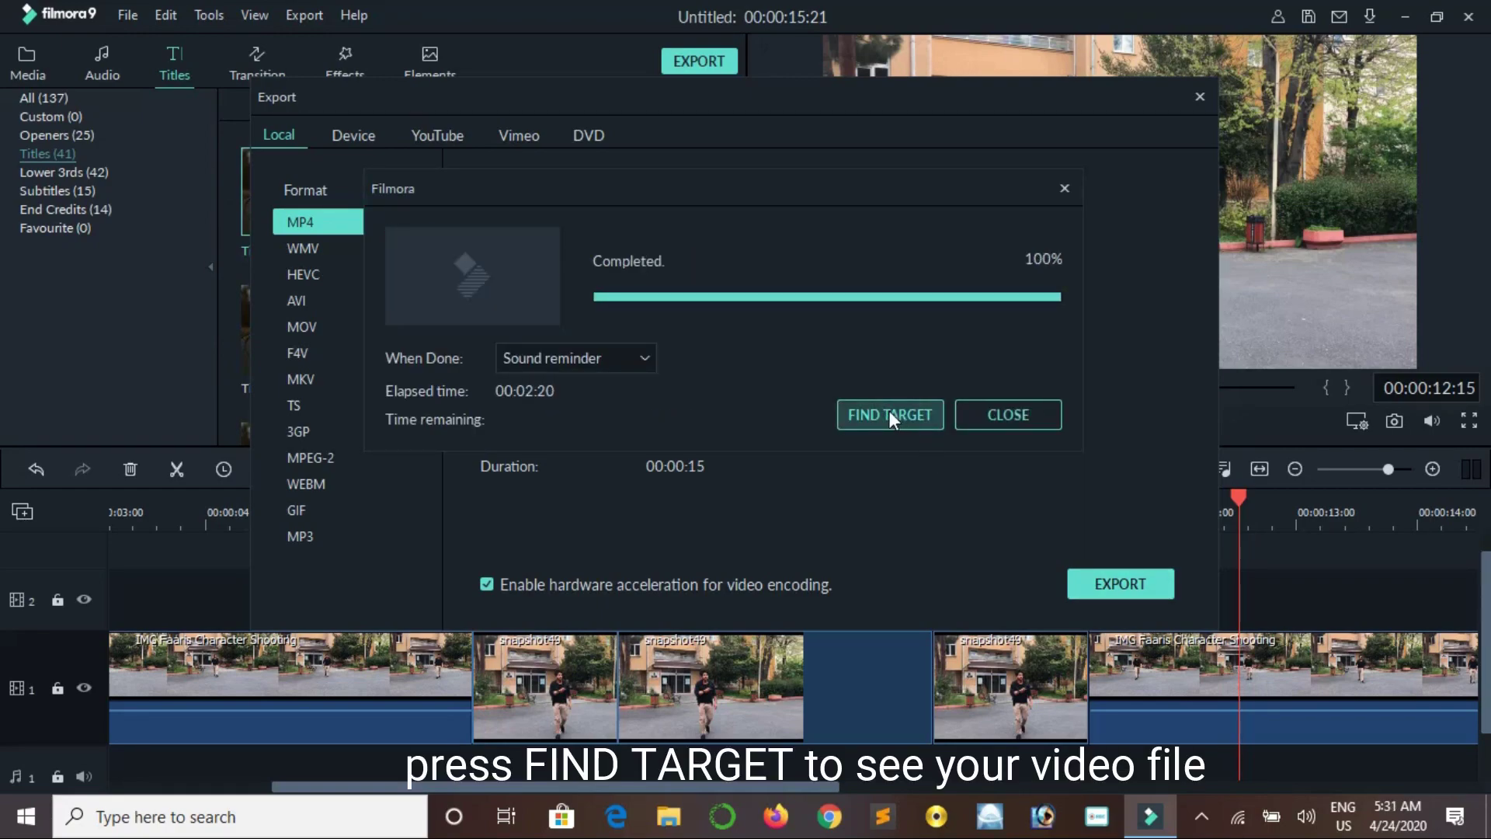
click(890, 414)
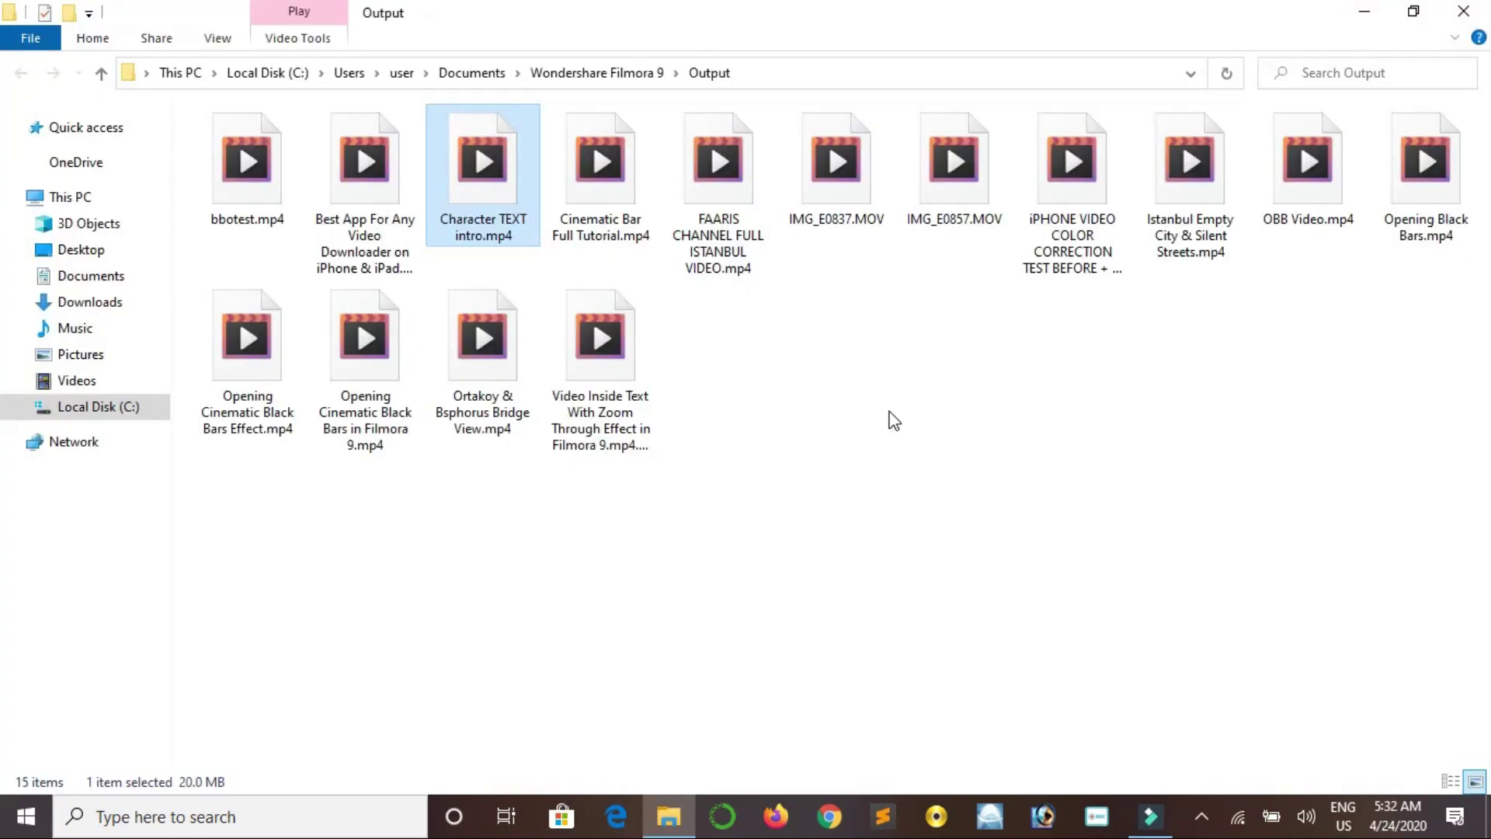
double_click(483, 167)
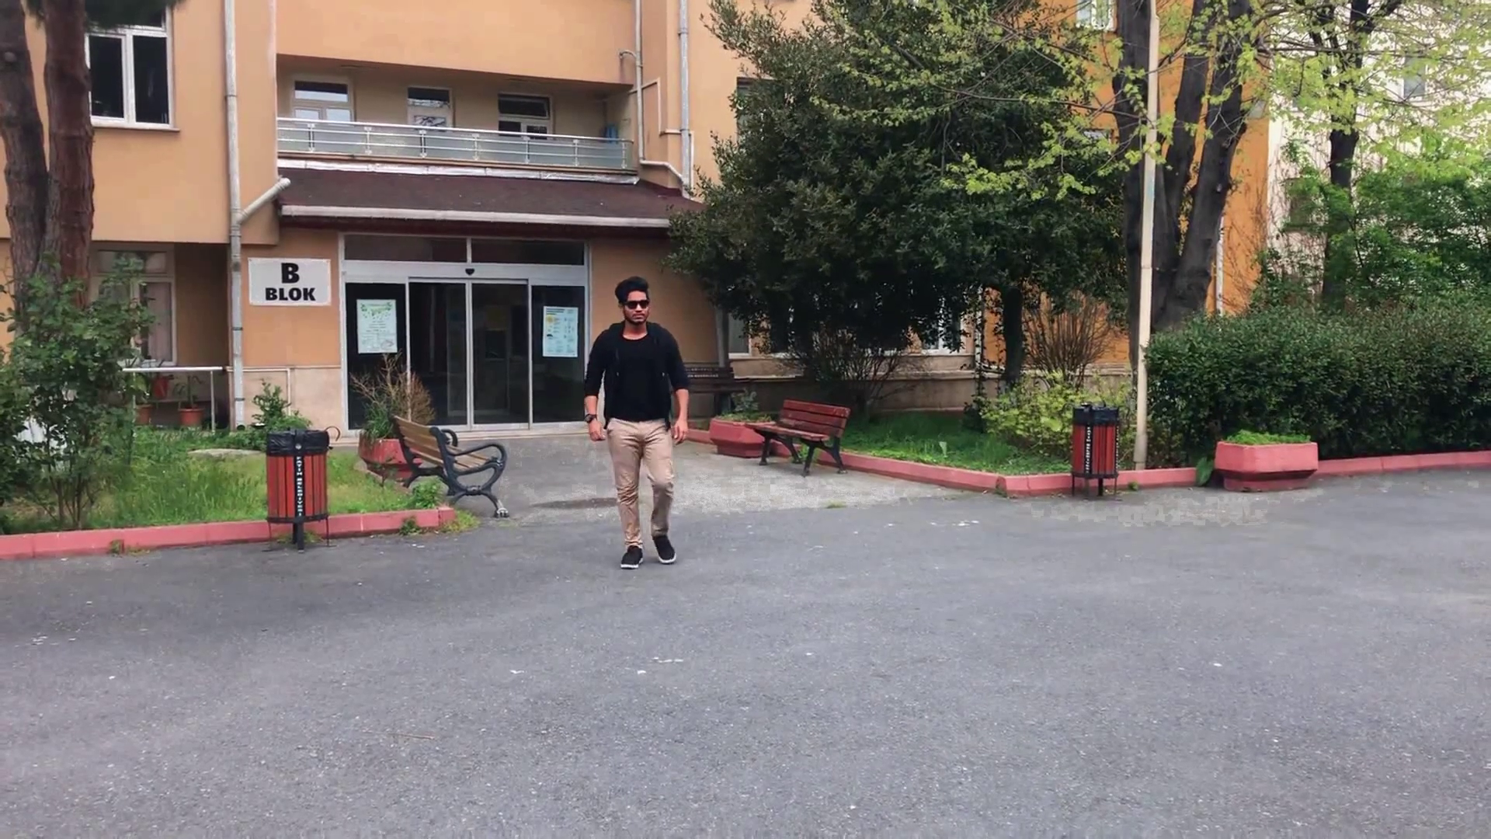